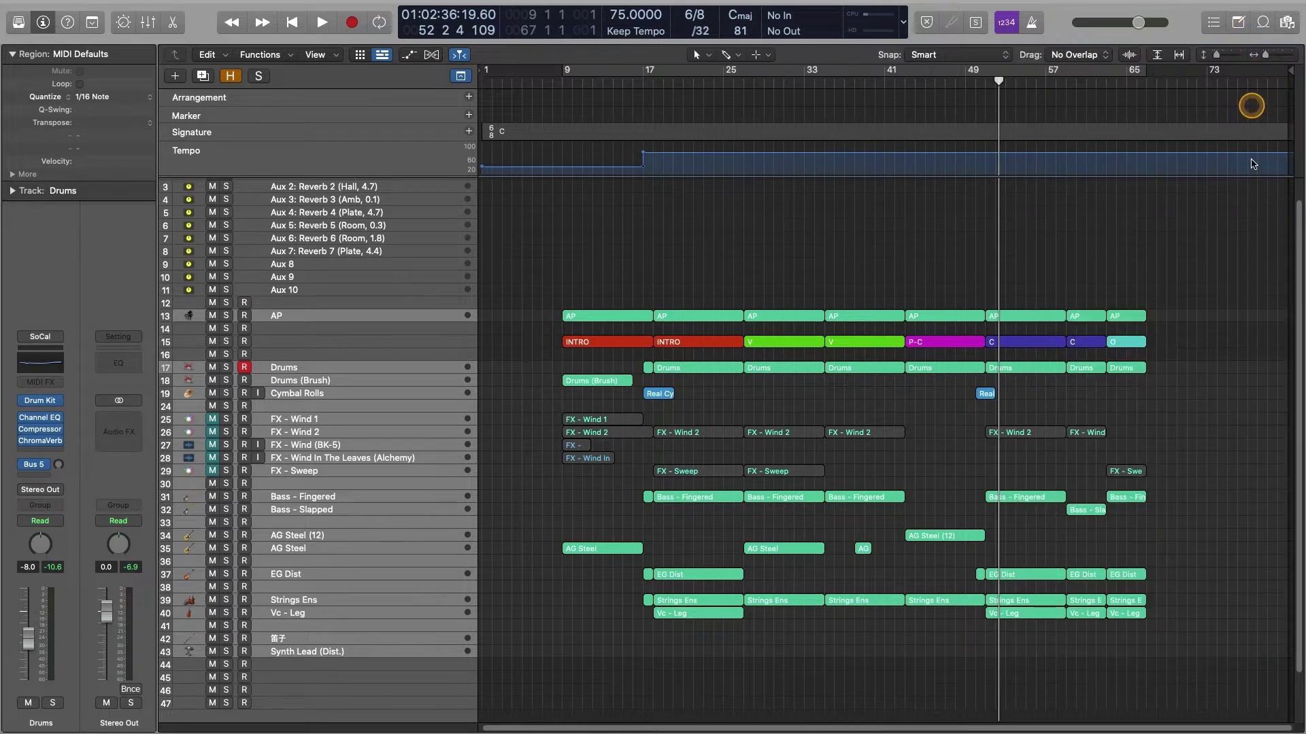
Step: Play the transition from the second chorus region into the outro around bar 62 with the Drums track selected
left_click(1090, 343)
key("super+c")
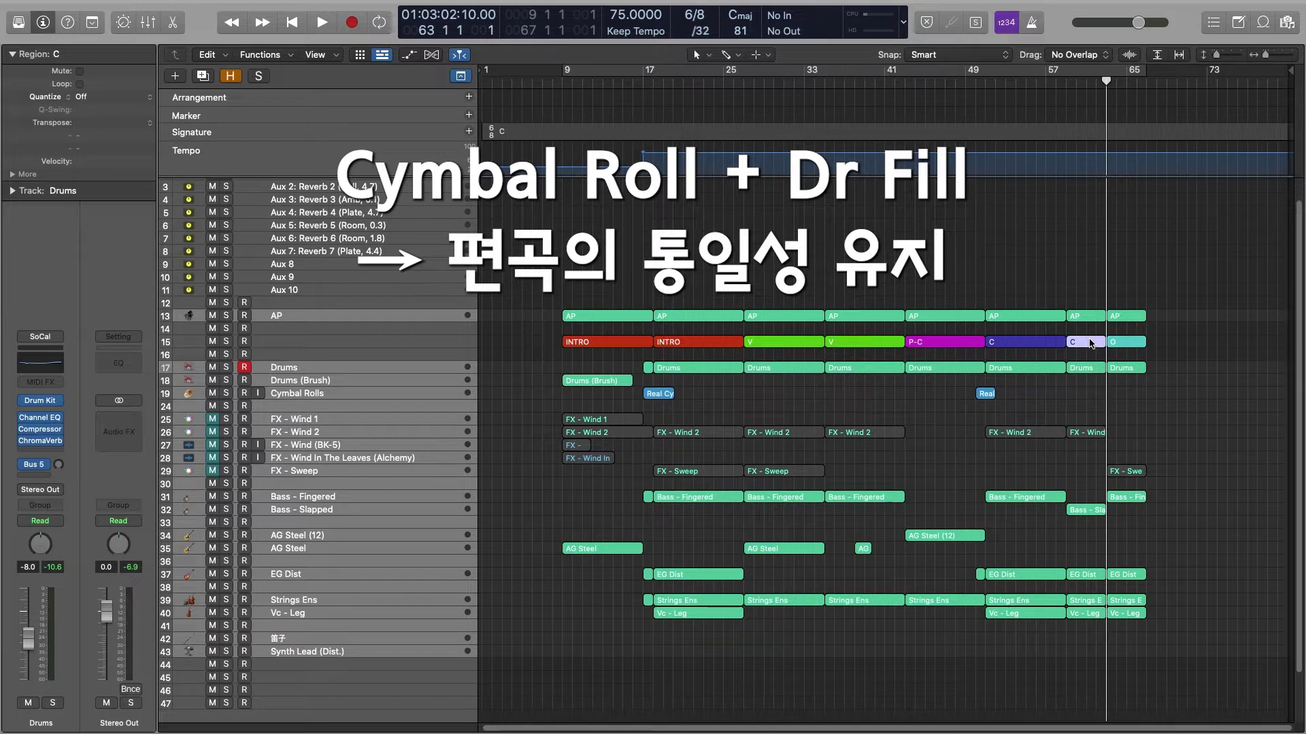
key("comma")
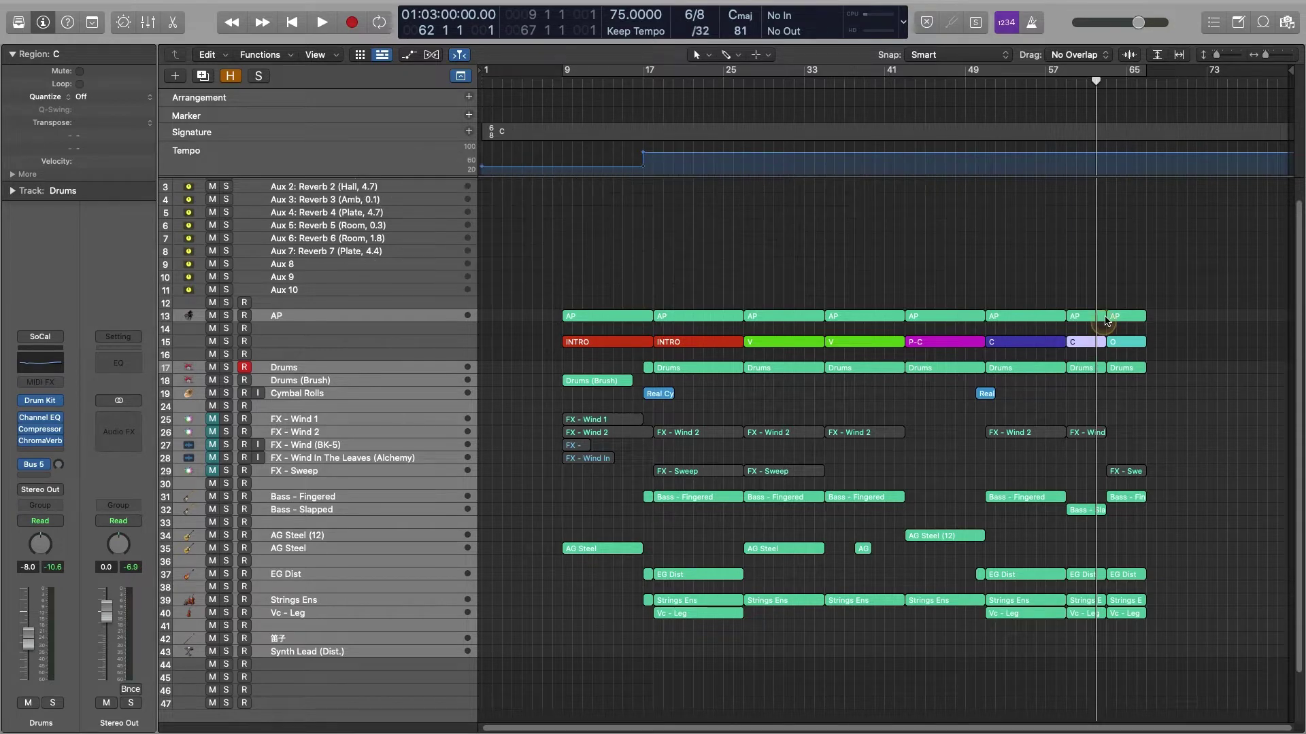
left_click(411, 366)
key("space")
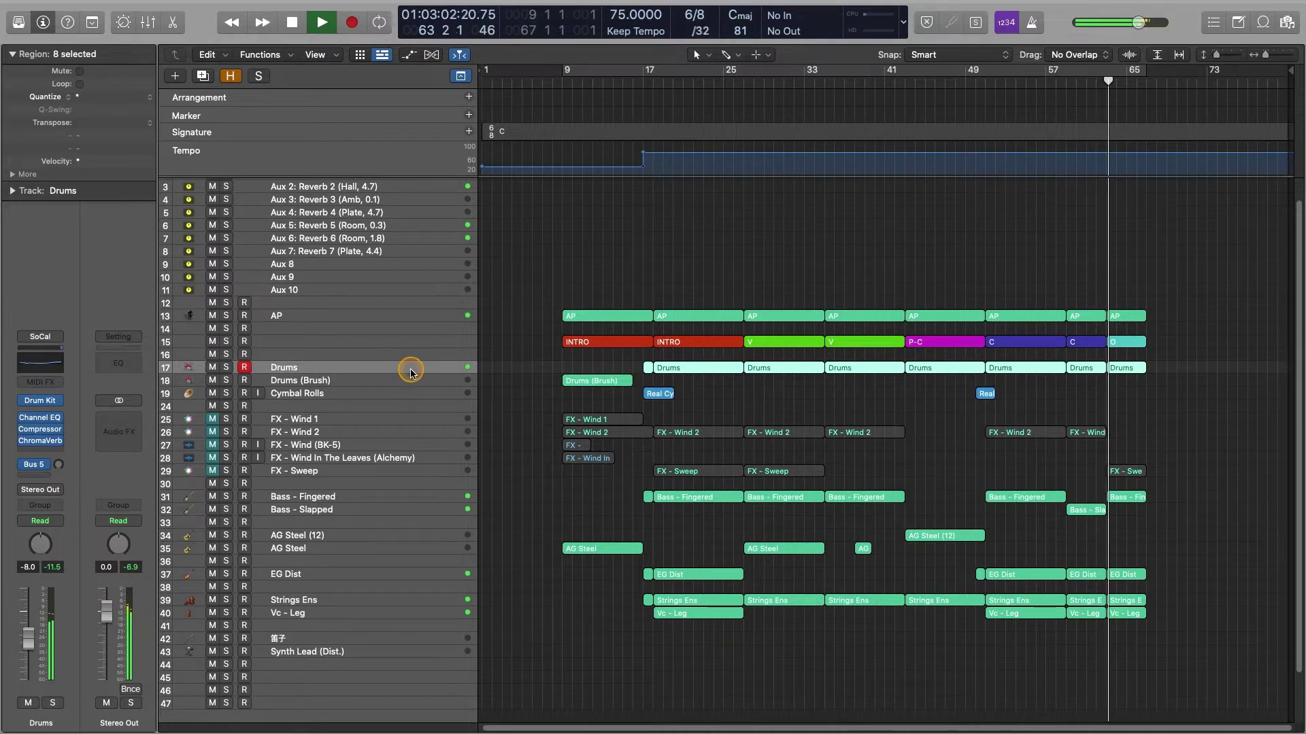
Step: Stop playback, reveal the hidden tracks below Cymbal Rolls and select the unused Real Cymbal Rolls 3 and 5 takes
key("space")
left_click(379, 398)
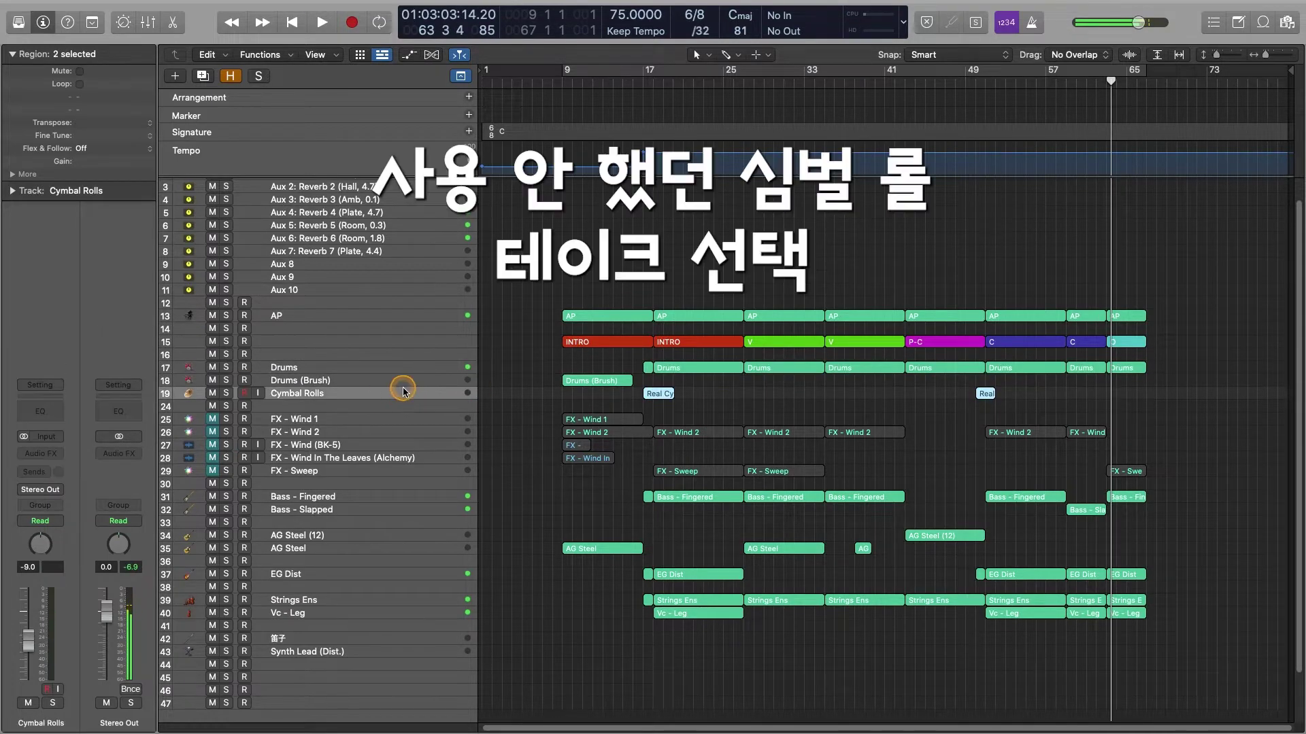
key("h")
left_click_drag(581, 420, 578, 446)
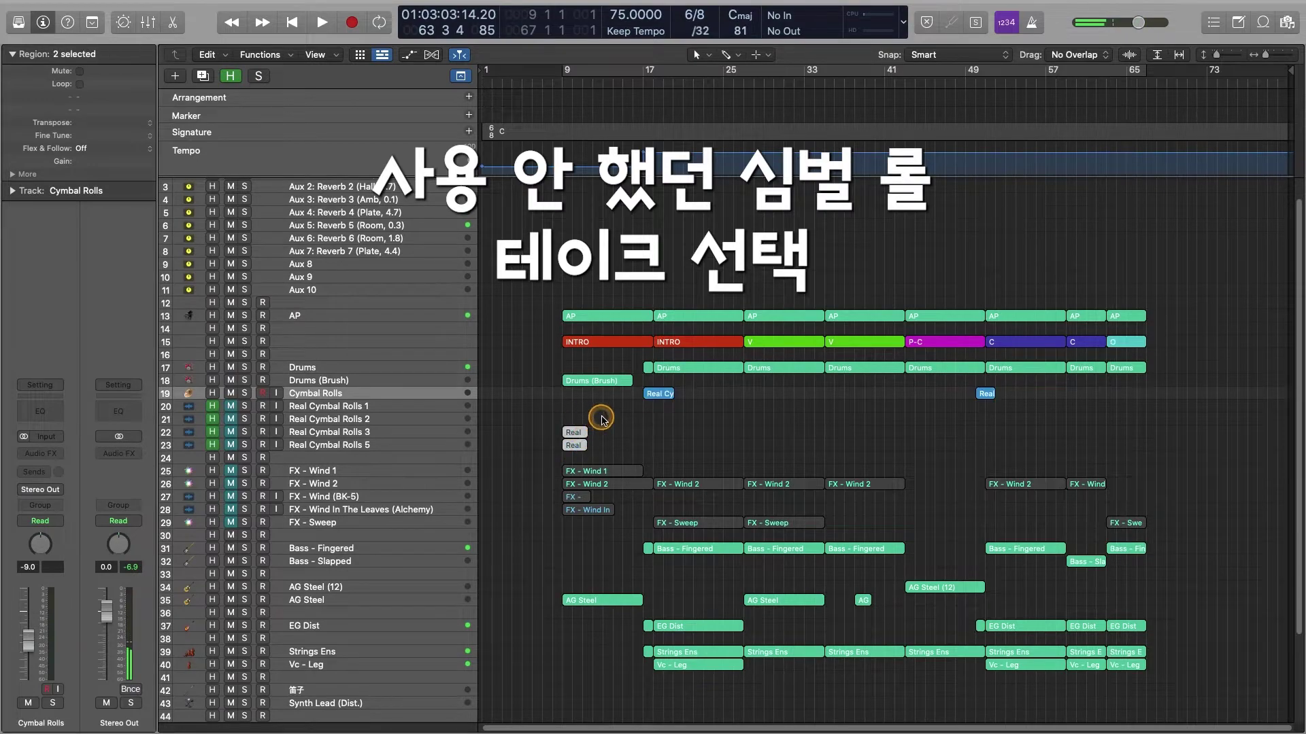
Step: Split the Real Cymbal Rolls 3 region at its peak attack and select the part that follows
key("z")
scroll(531, 420, "left", 1)
left_click(522, 420)
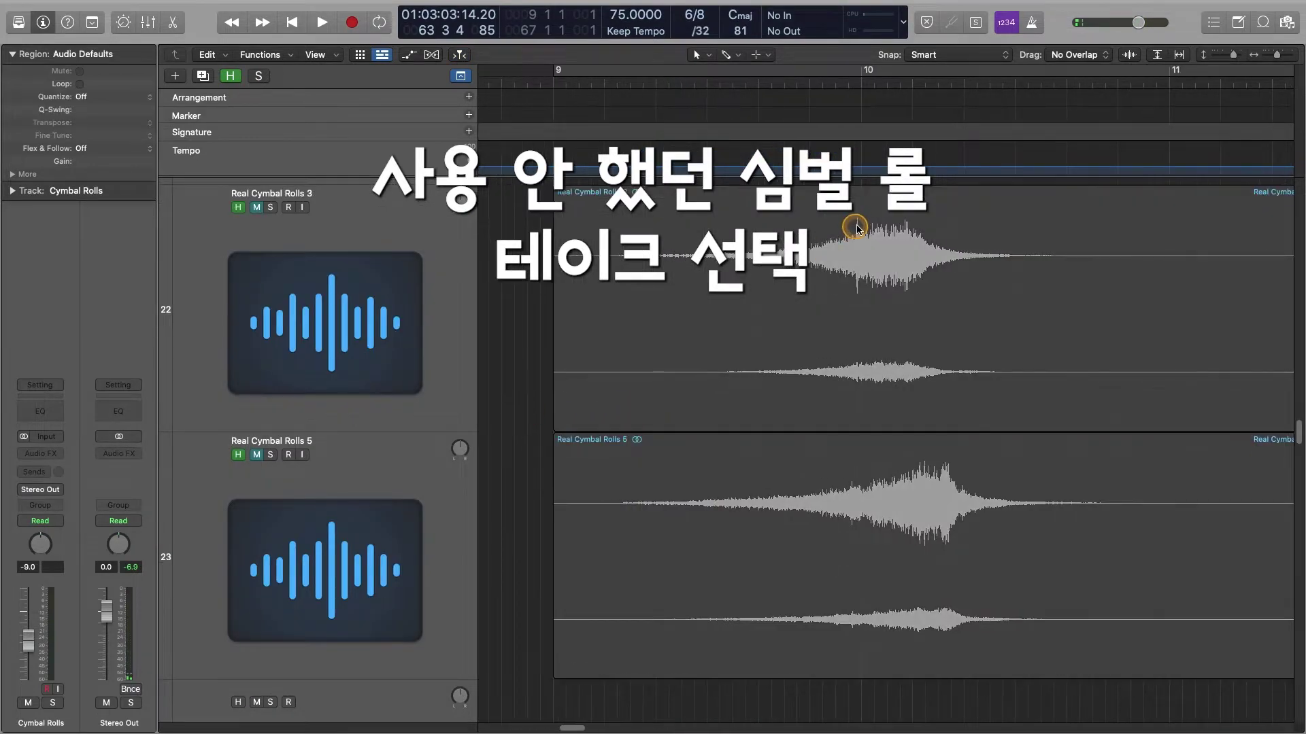
left_click(857, 231)
key("z")
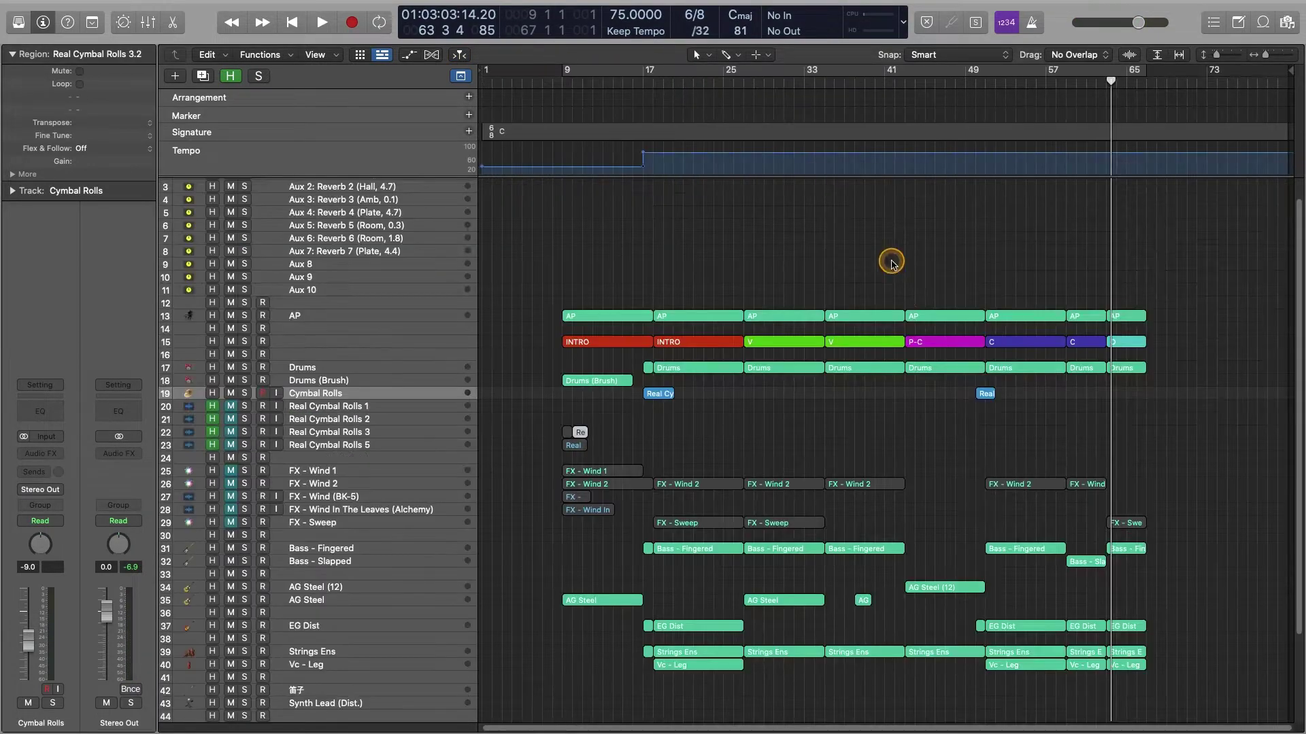
Step: Place the Real Cymbal Rolls 3.2 region on the Cymbal Rolls track and align its start to the downbeat of bar 63
left_click_drag(580, 434, 1132, 392)
key("z")
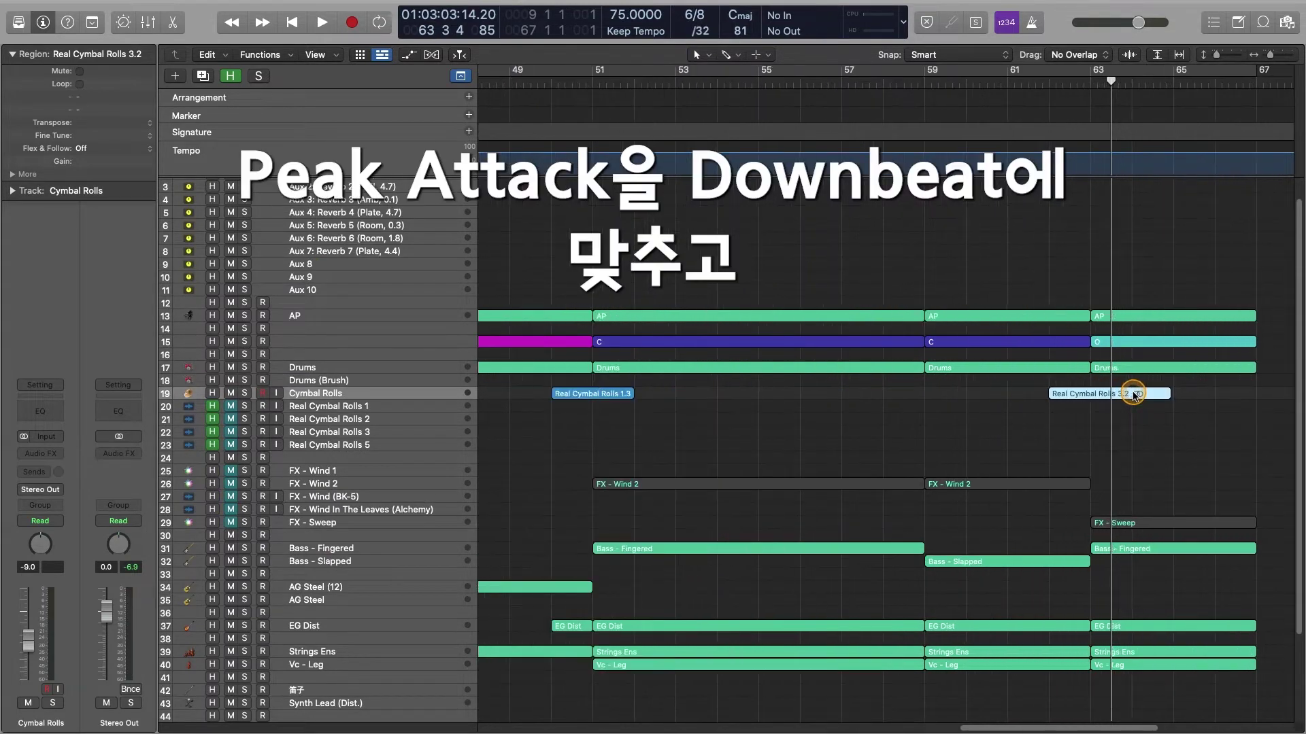
key("comma")
key("semicolon")
key("super+Down")
key("super+Down")
key("super+Down")
key("super+Down")
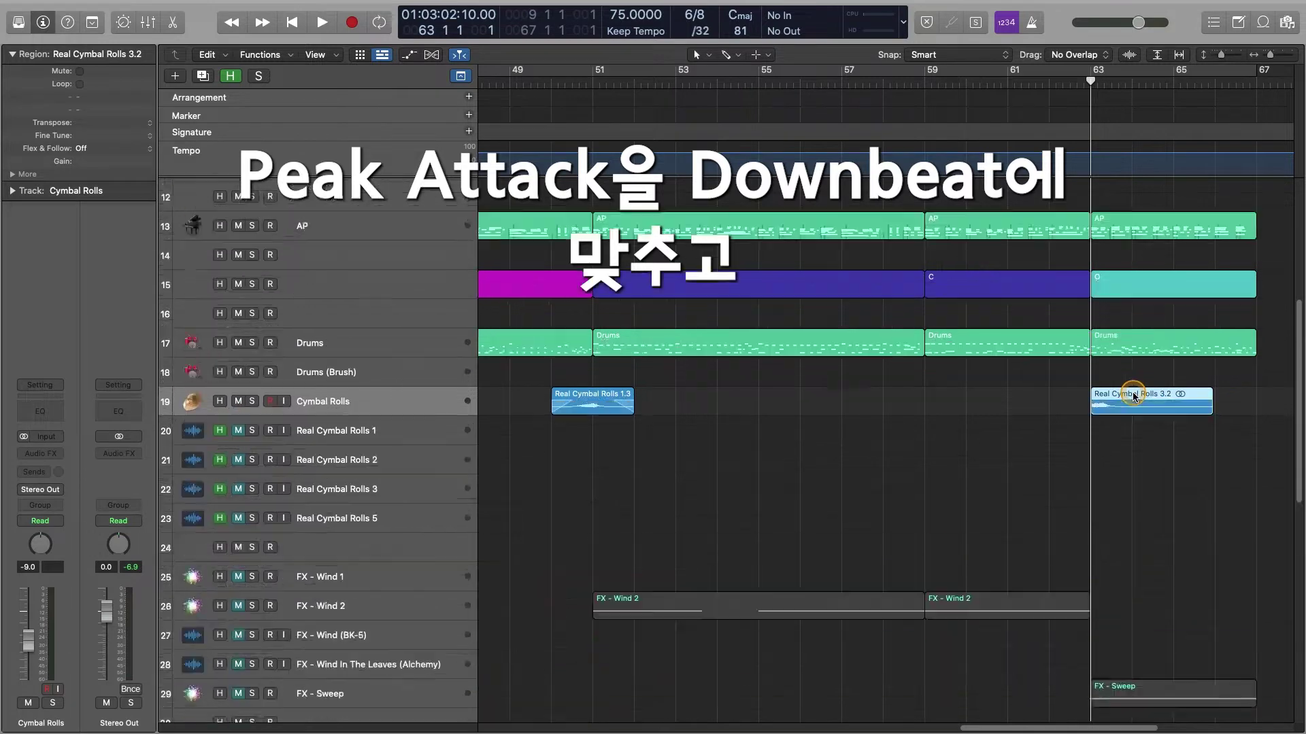
Step: Extend the cymbal roll region's start back to bar 62, listen to it, and cut off its tail at bar 65
left_click_drag(1094, 442, 1054, 444)
key("shift+space")
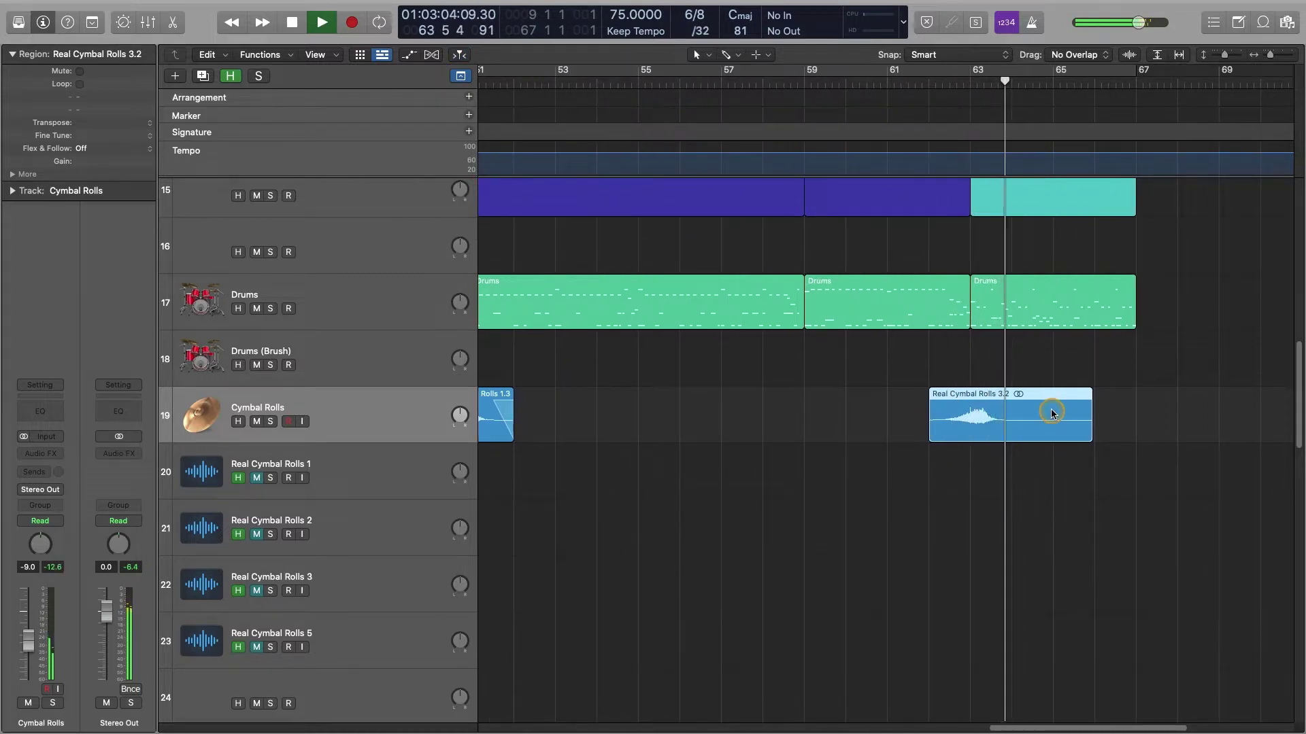
key("space")
double_click(1052, 412, "super")
key("Delete")
left_click(1009, 424)
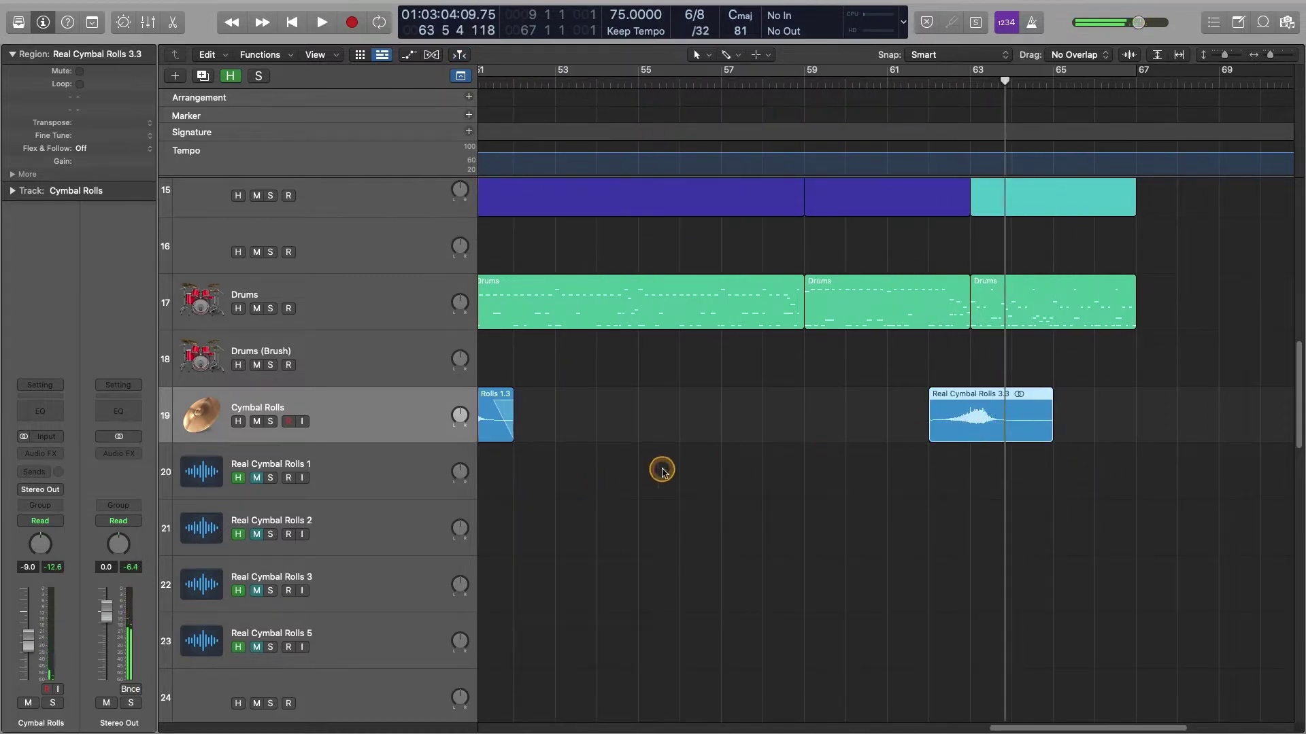
Step: Set the region gain of the cymbal roll at bar 62 to -4.0 dB
key("super+Down")
key("super+Down")
key("super+Down")
key("super+Down")
scroll(674, 470, "left", 1)
scroll(674, 471, "right", 2)
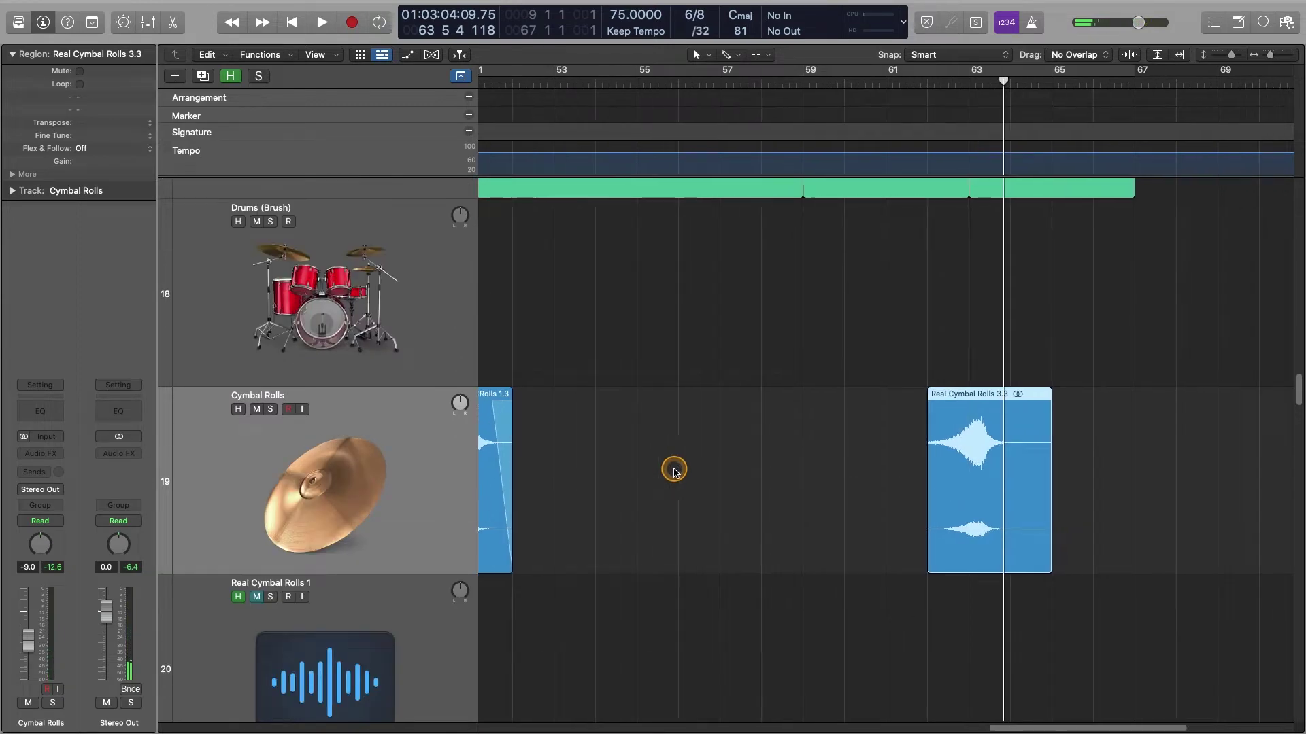
left_click(851, 461)
left_click(969, 450)
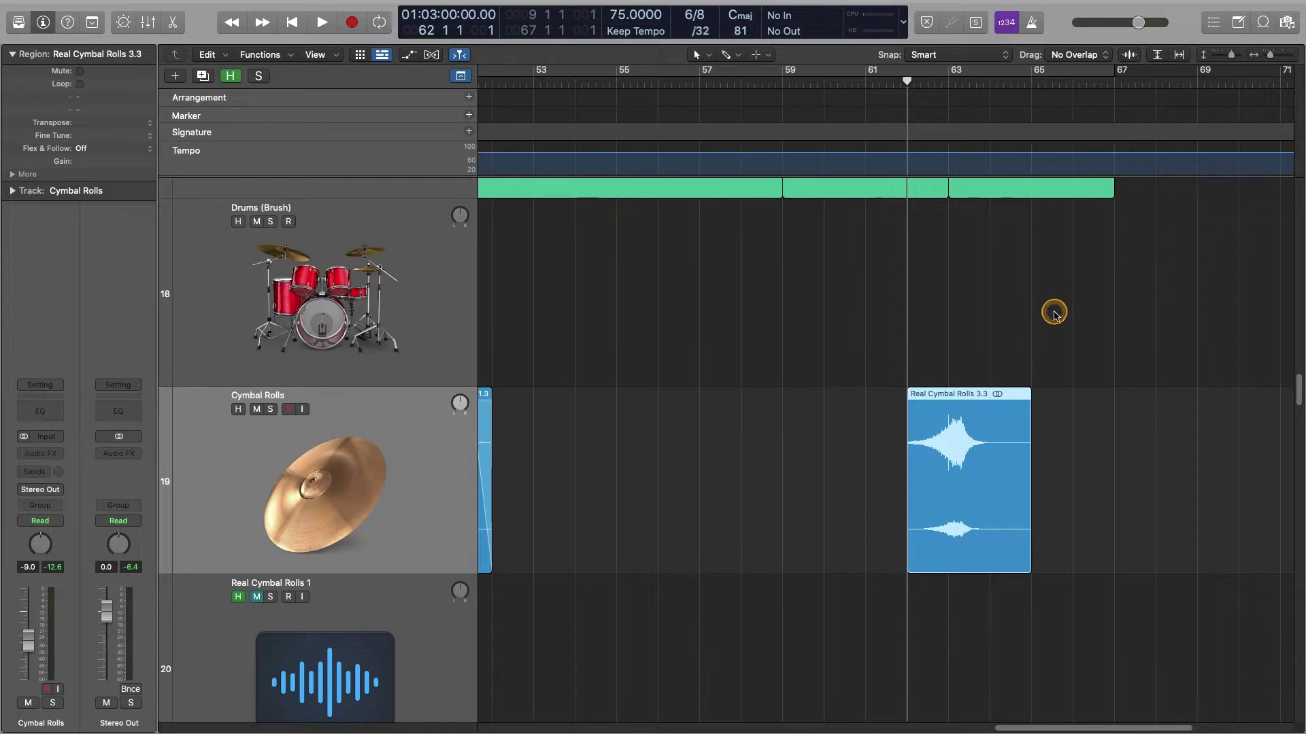
key("alt+r")
left_click(688, 197)
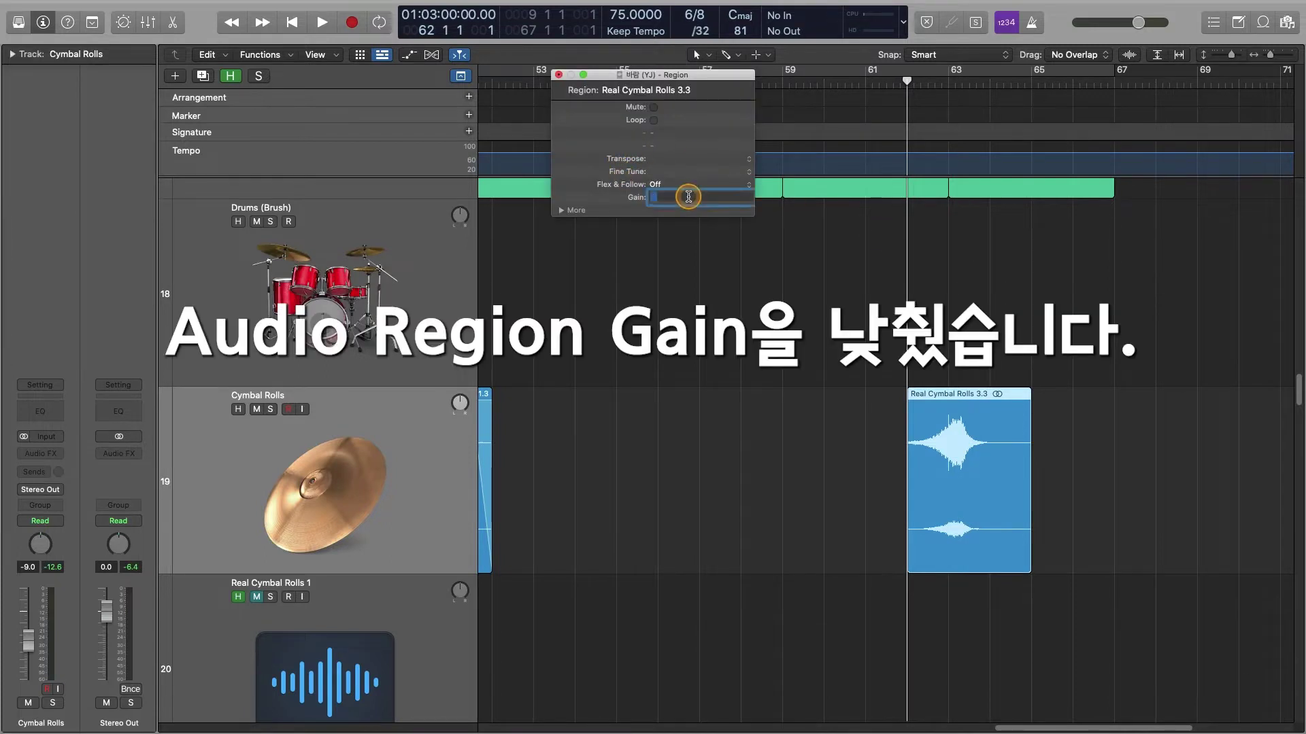
type("-4")
key("Return")
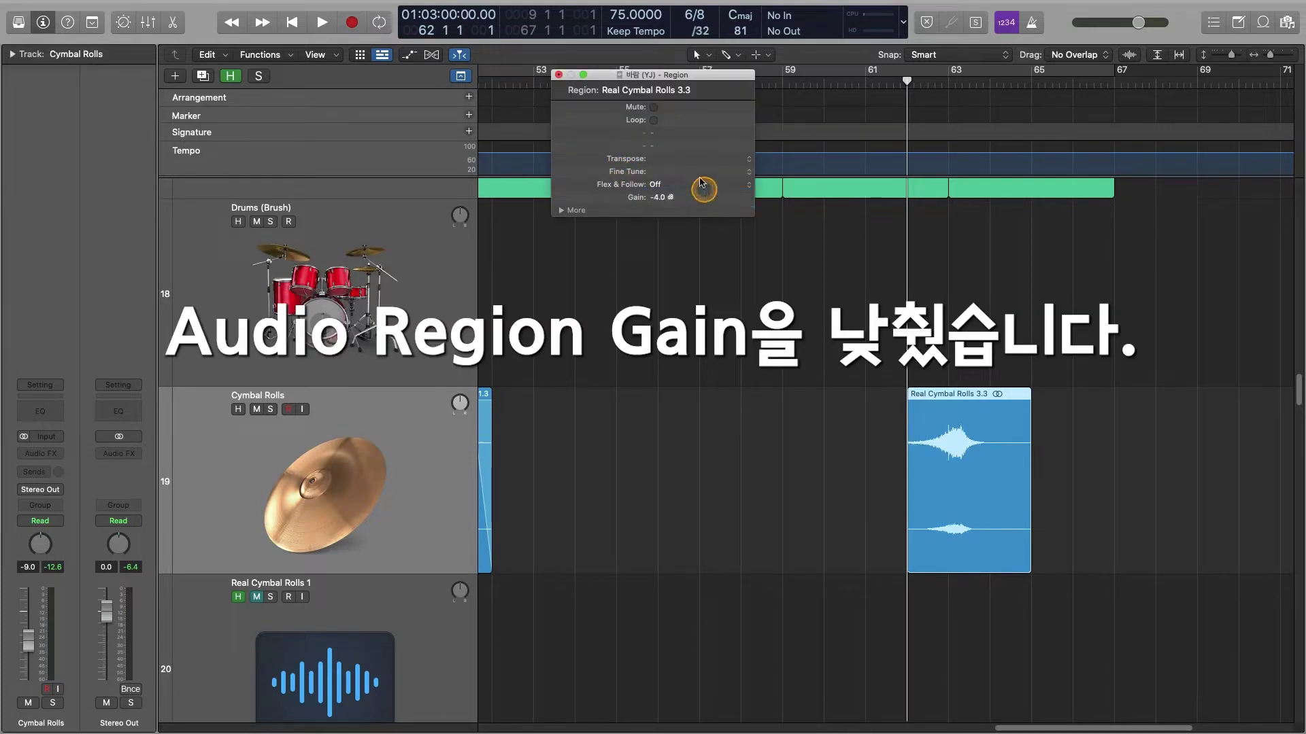
left_click(559, 74)
Step: Add a short fade-in and a longer fade-out starting past the peak to the cymbal roll at bar 62 during playback
key("space")
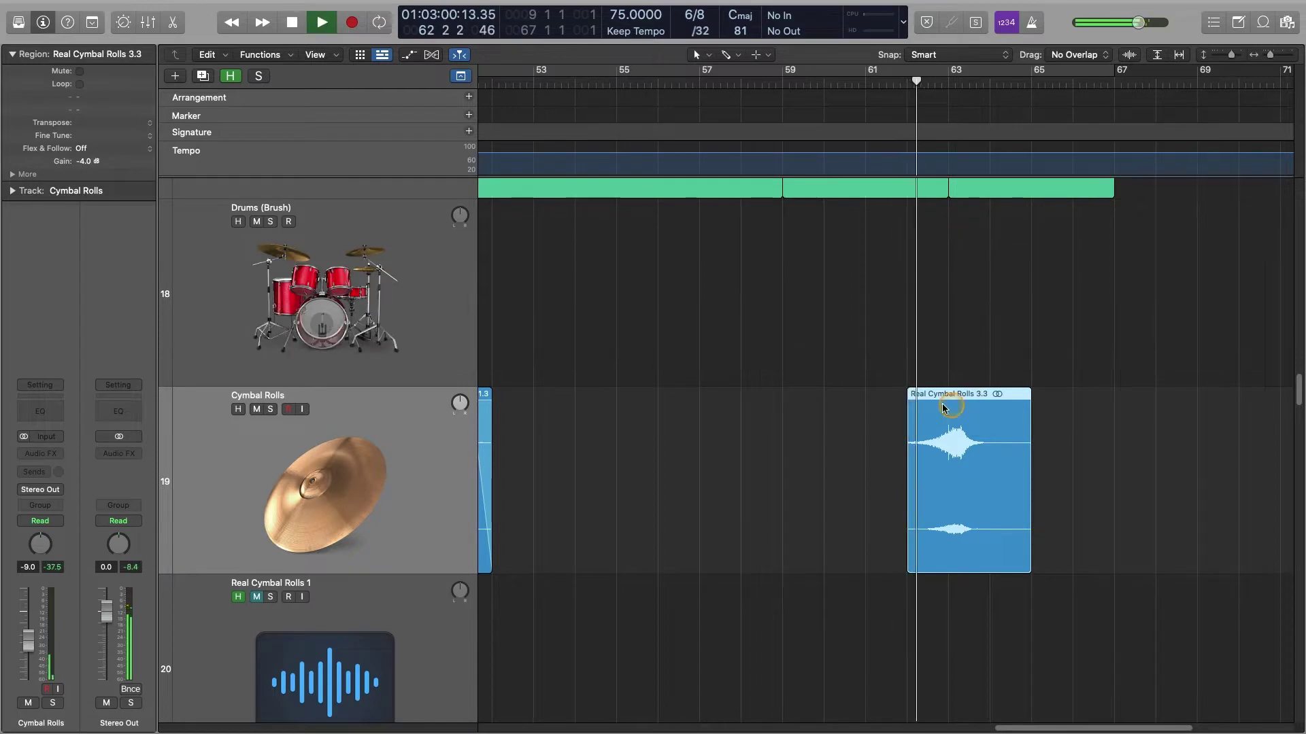
left_click_drag(909, 406, 927, 407)
key("super+Right")
key("super+Right")
key("super+Right")
key("super+Right")
key("super+Right")
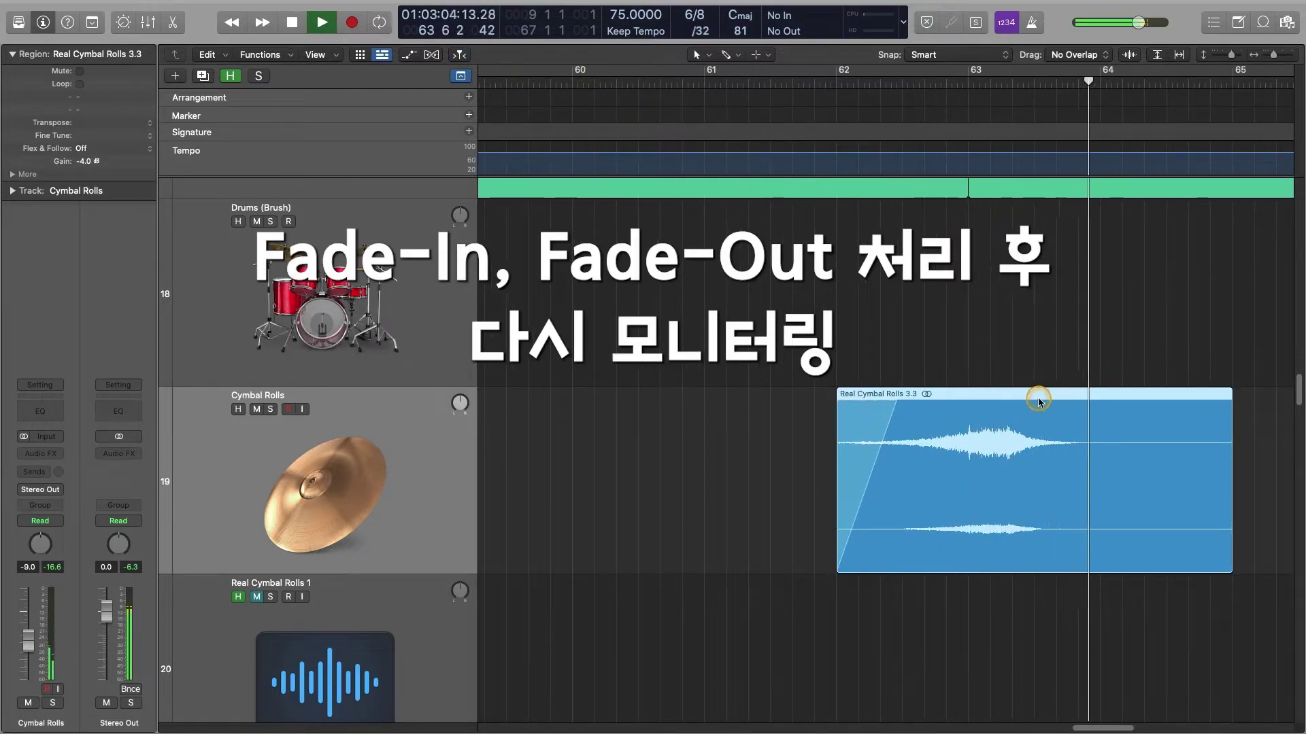
left_click_drag(1034, 403, 1282, 411)
Step: Play the faded cymbal roll from bar 62 into the outro together with the full arrangement
key("shift+space")
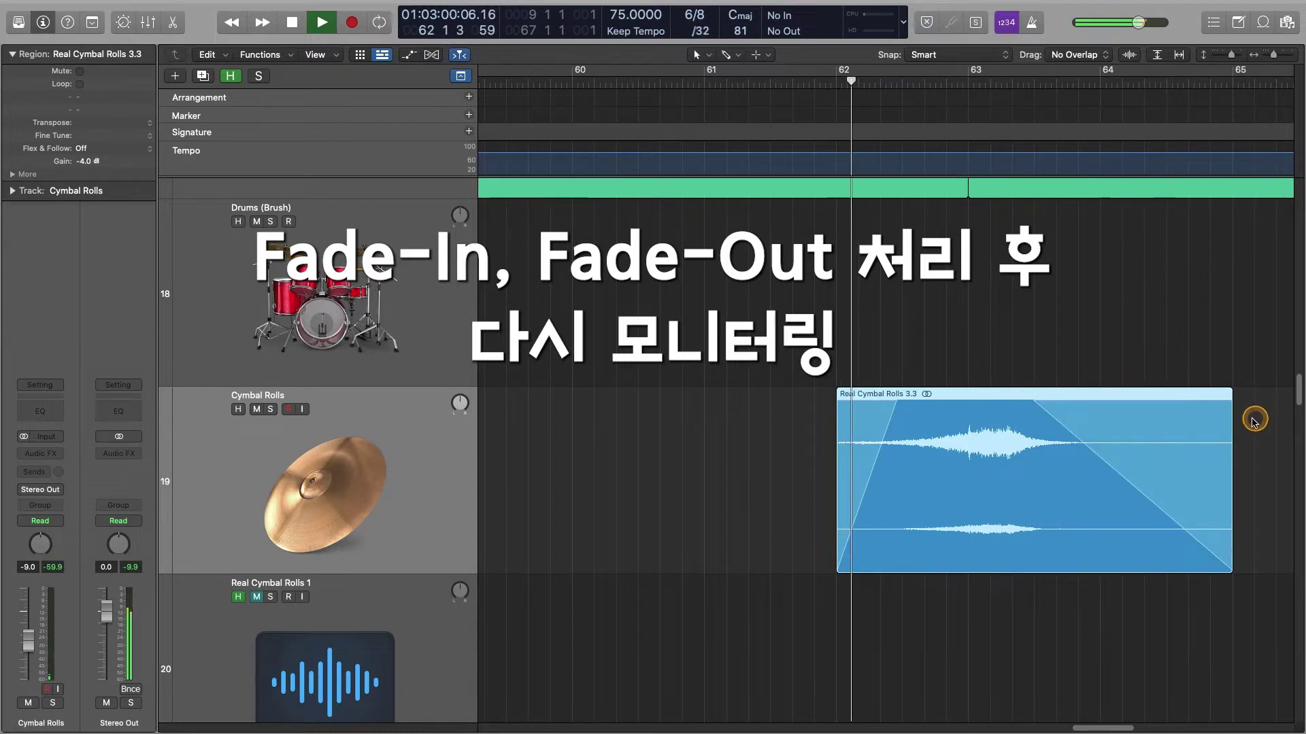
key("super+Left")
key("super+Left")
key("super+Left")
key("super+Left")
key("super+Left")
key("super+Up")
key("super+Up")
key("super+Up")
key("super+Up")
key("super+Up")
key("super+Up")
key("super+Up")
key("super+Up")
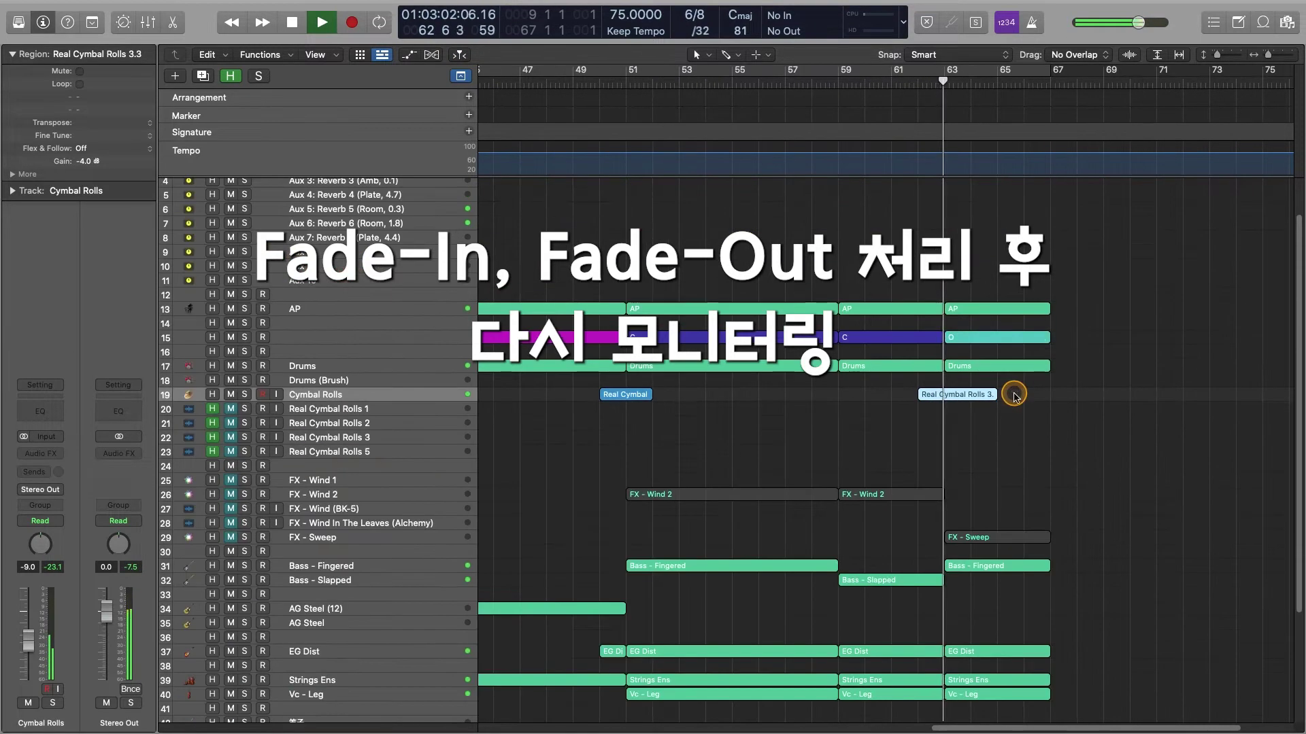
left_click(1043, 408)
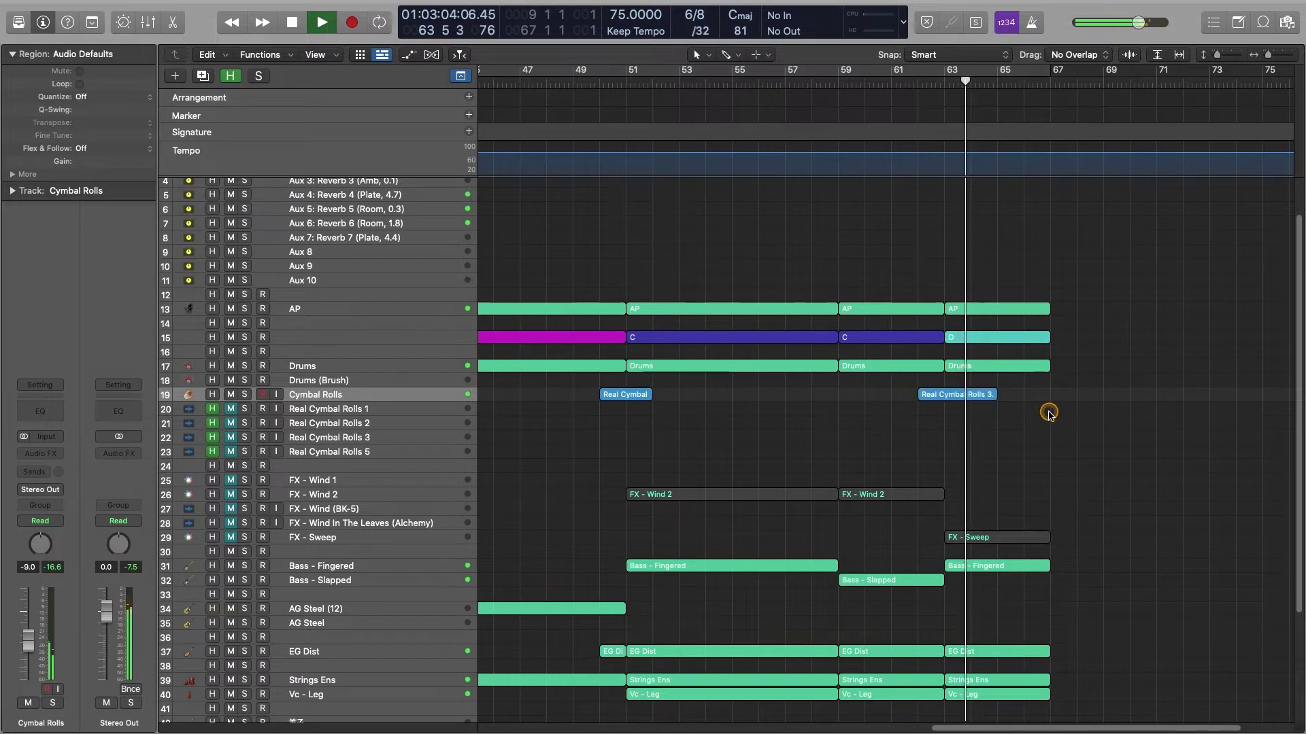
key("space")
Step: Solo the Drums region of the second chorus, play its end, and select the Drums track
left_click(921, 368)
key("comma")
key("comma")
key("comma")
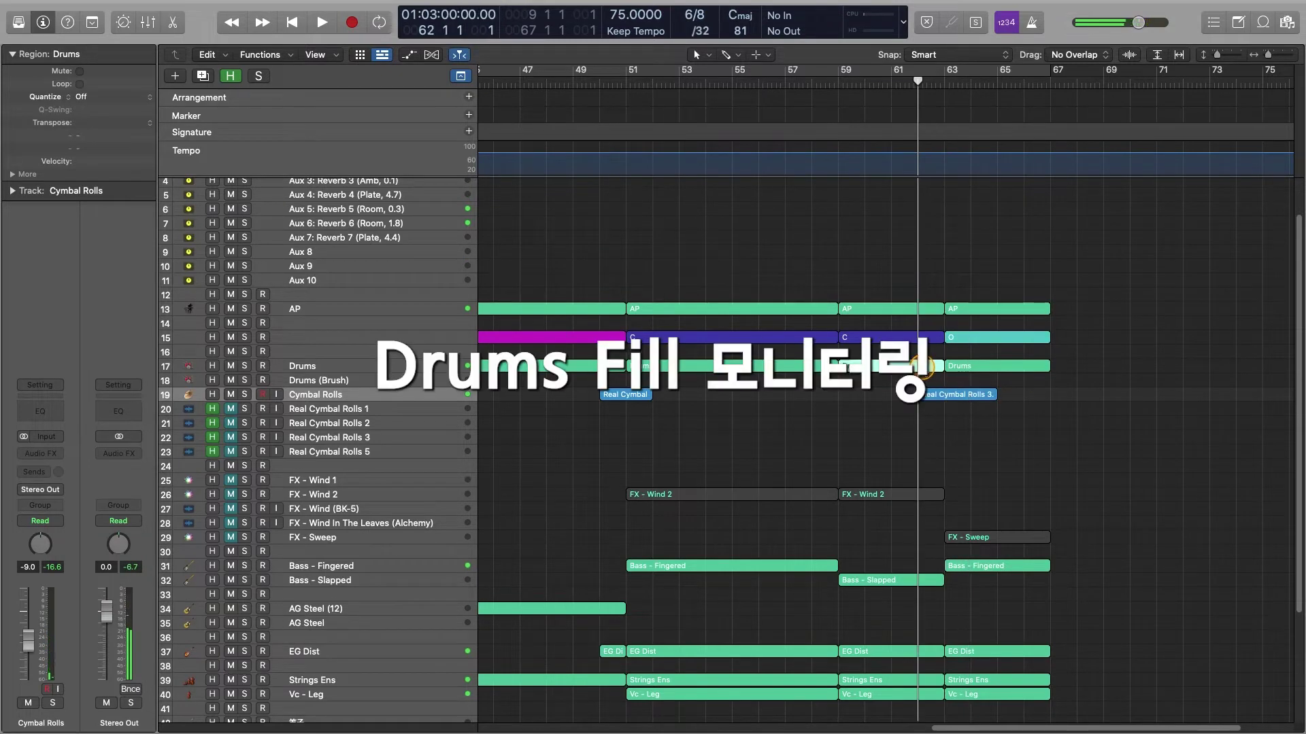
key("ctrl+s")
key("space")
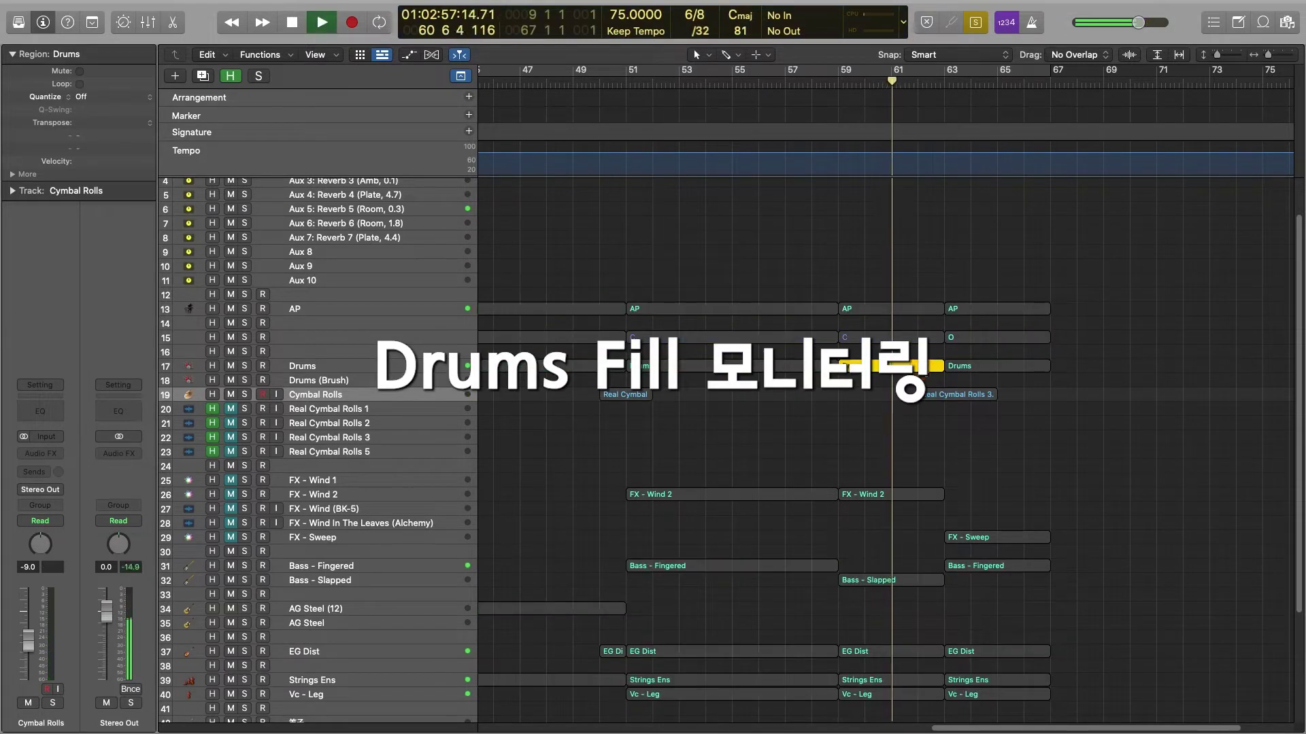
left_click(368, 371)
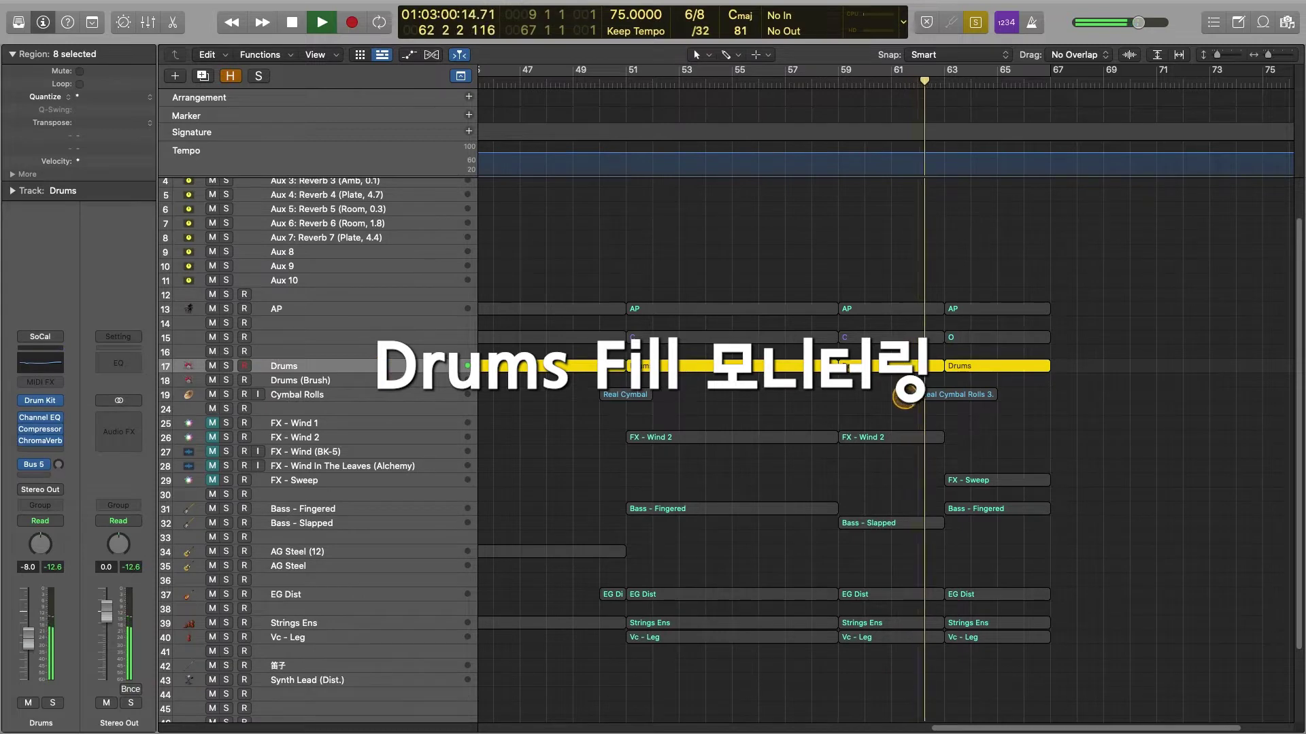
Step: Open the Drums regions in the Piano Roll and play the fill in bar 62 to examine its notes
key("p")
key("comma")
key("comma")
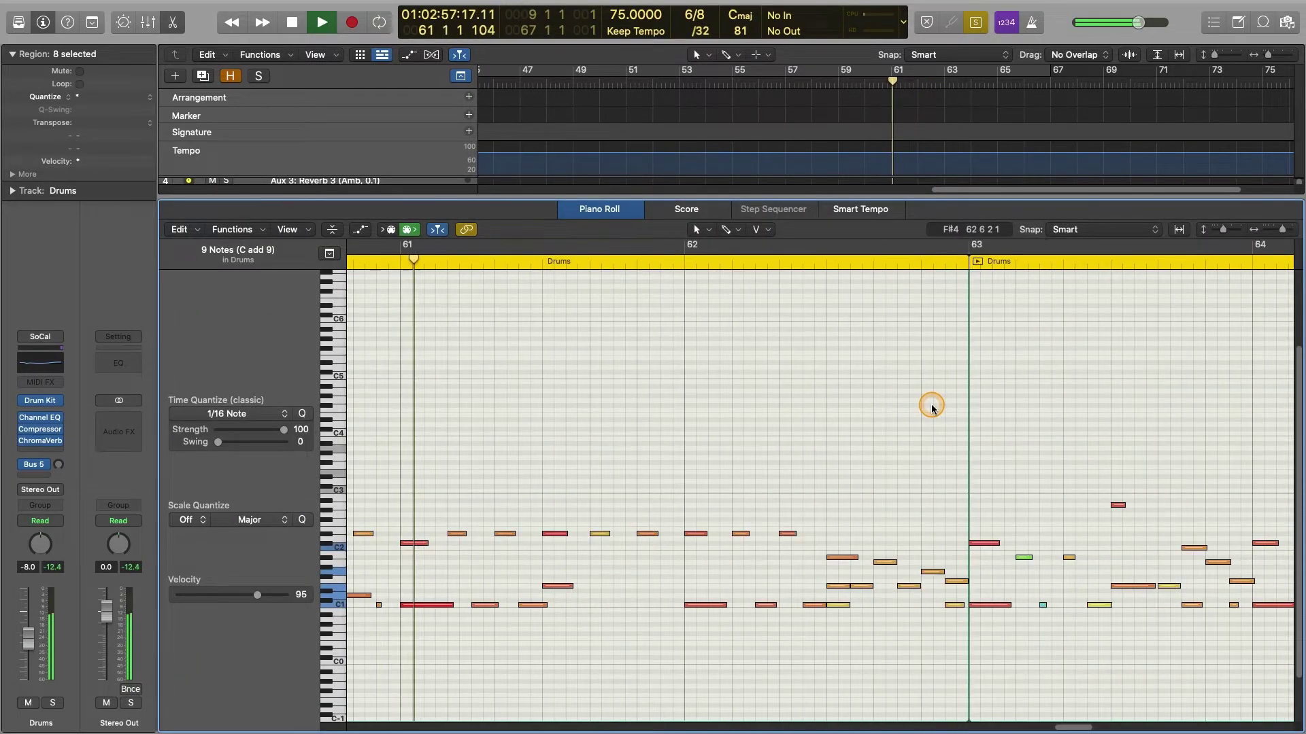
scroll(864, 453, "right", 4)
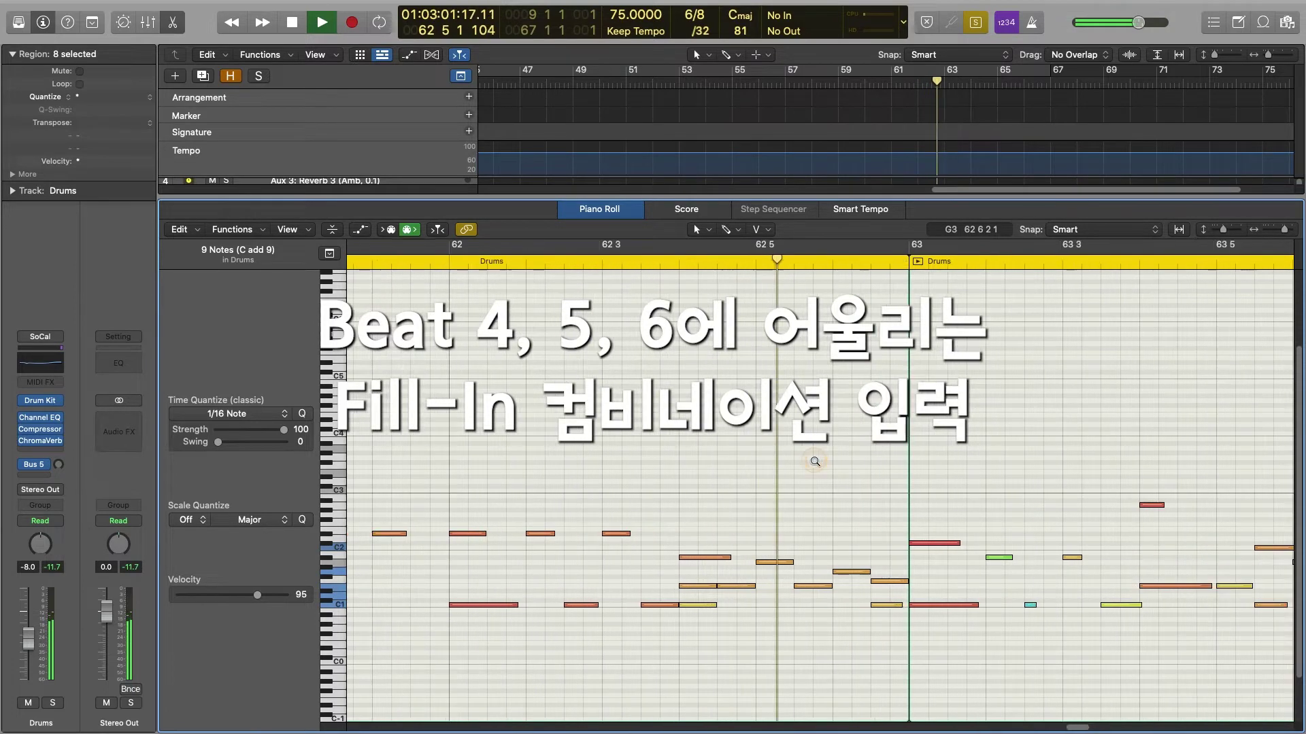
key("space")
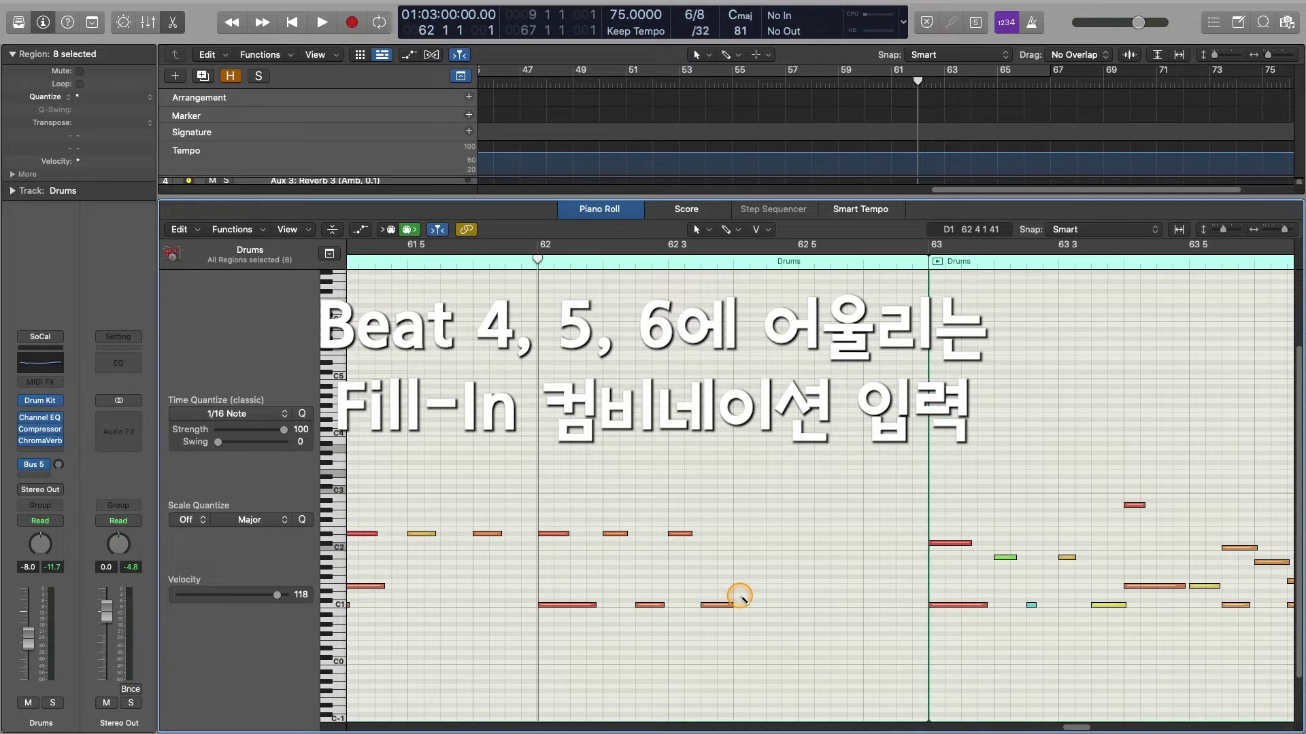
Step: Enter single drum notes on beats 4, 5 and 6 of bar 62, starting with a D1 snare, and play them
left_click(740, 597)
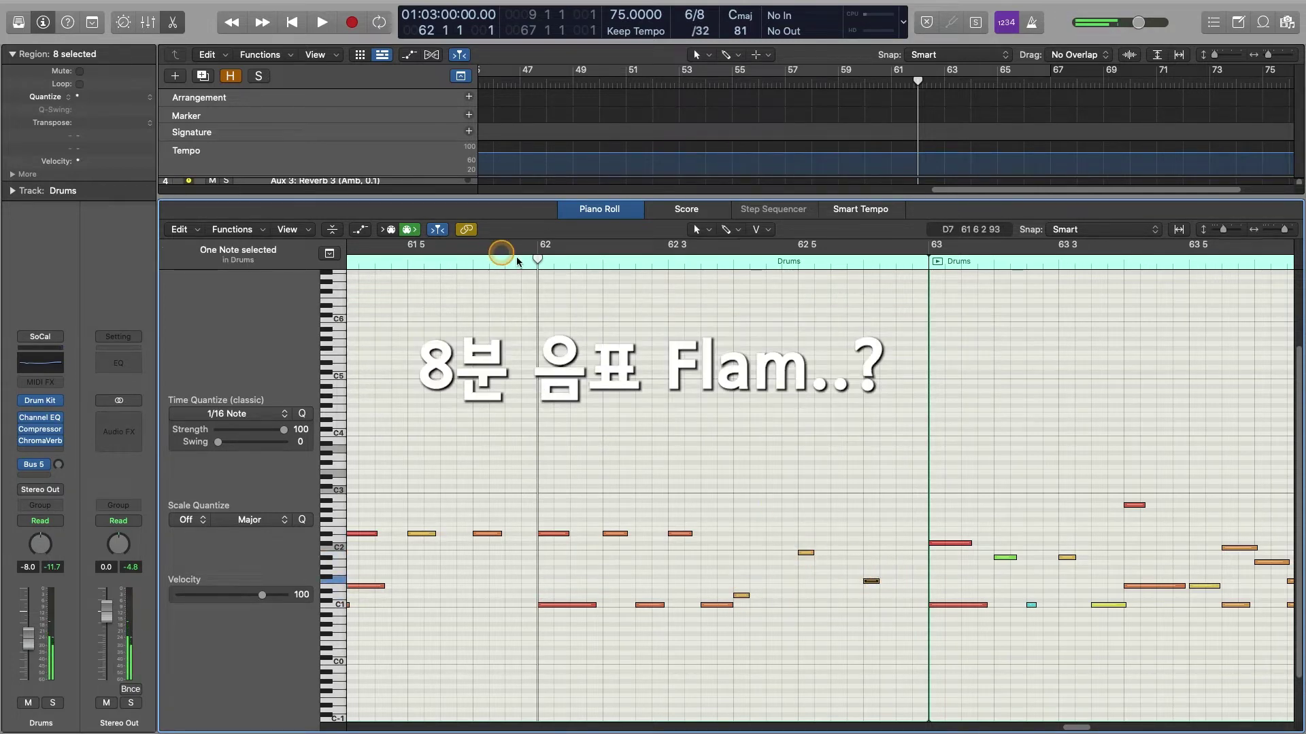
key("space")
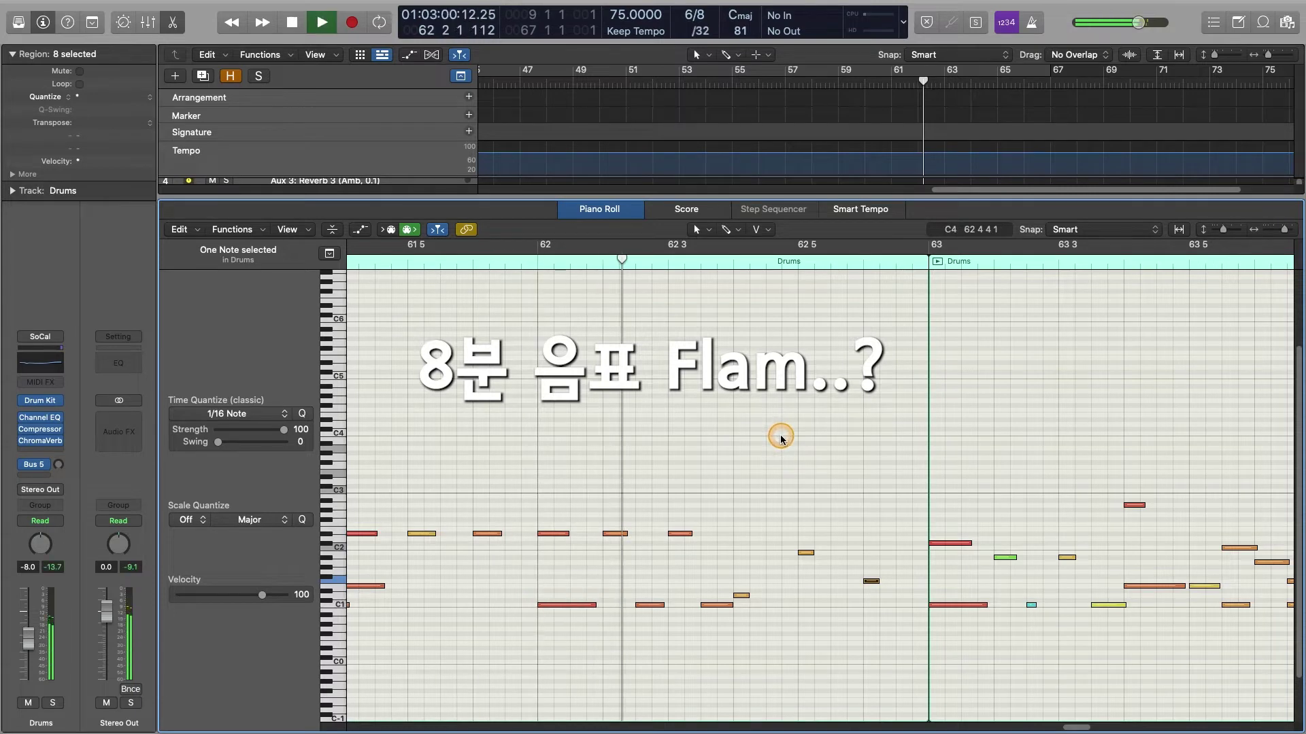
key("space")
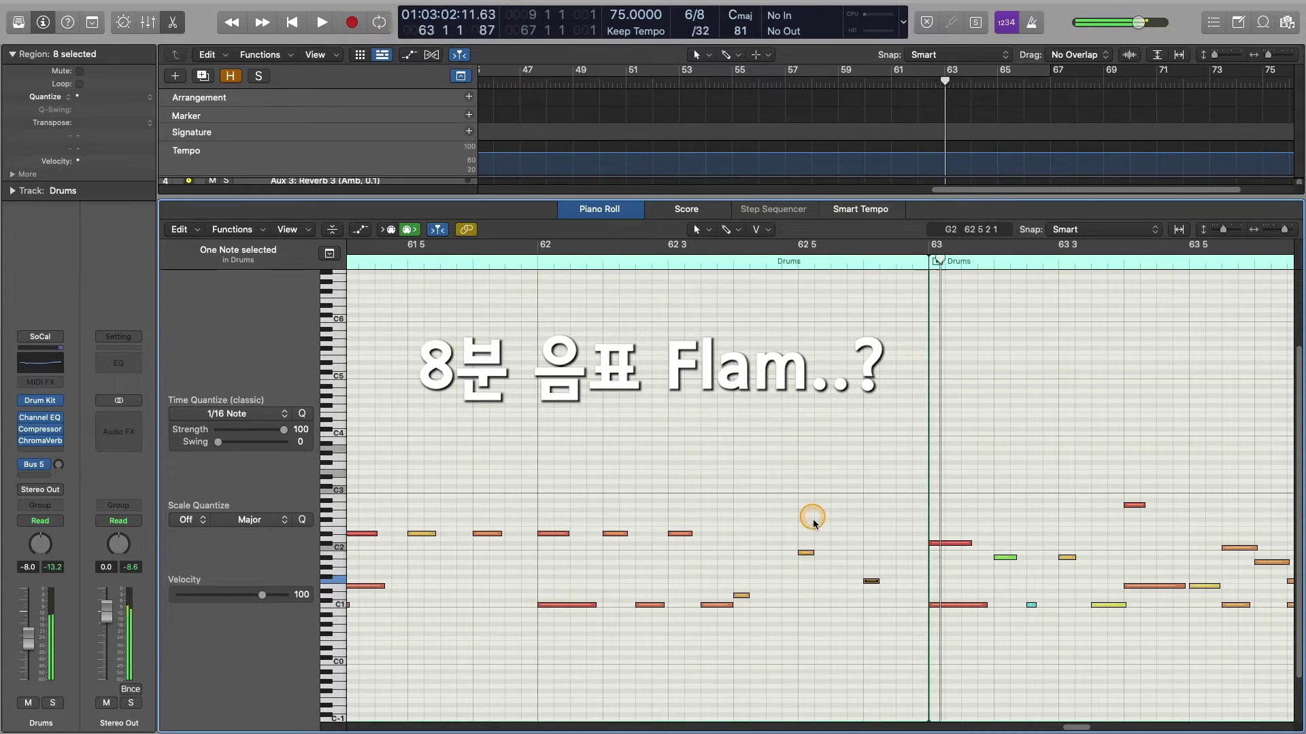
Step: Turn the three fill notes in bar 62 into flams by adding a second drum pitch to each, including E1 on beat 4 and A1 on beat 6
left_click(743, 597)
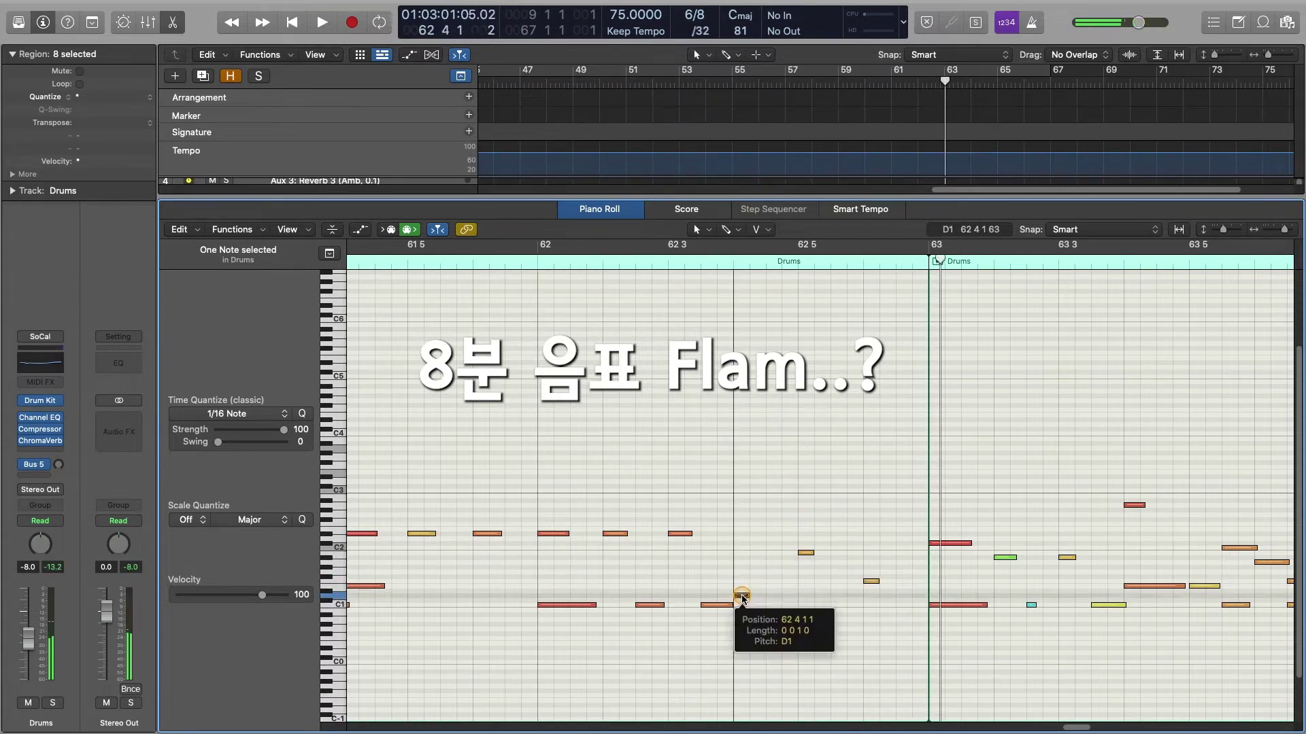
mouse_move(743, 597)
left_mouse_down()
mouse_move(737, 587)
mouse_move(740, 598)
left_mouse_up()
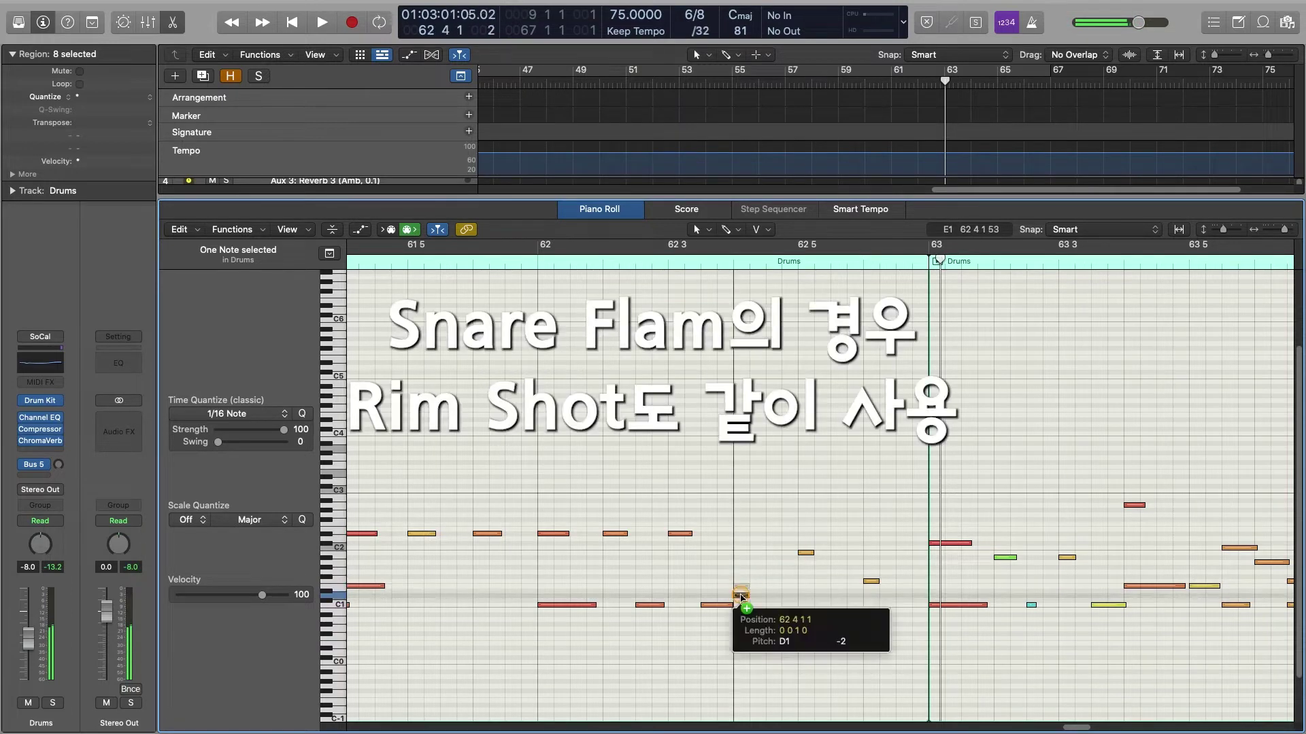
left_click_drag(805, 554, 800, 597)
left_click(871, 588)
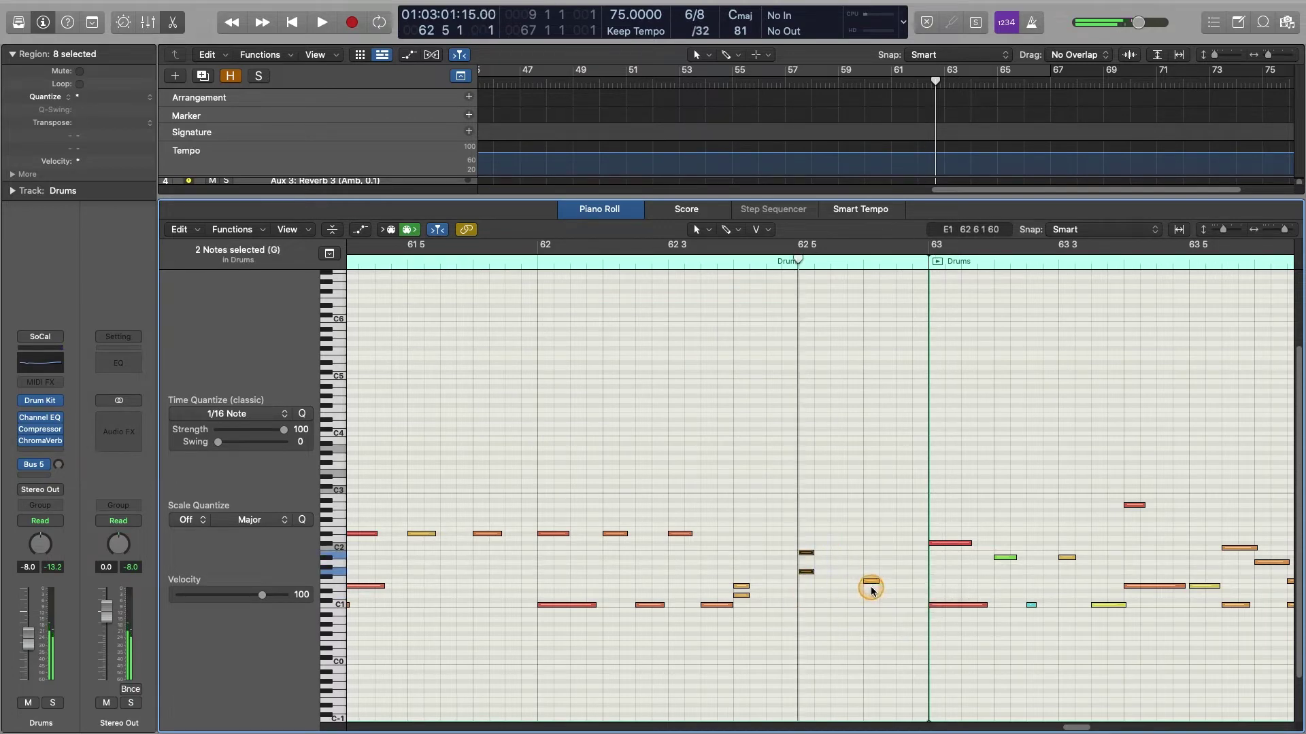
left_click(806, 544)
left_click_drag(806, 552, 872, 556)
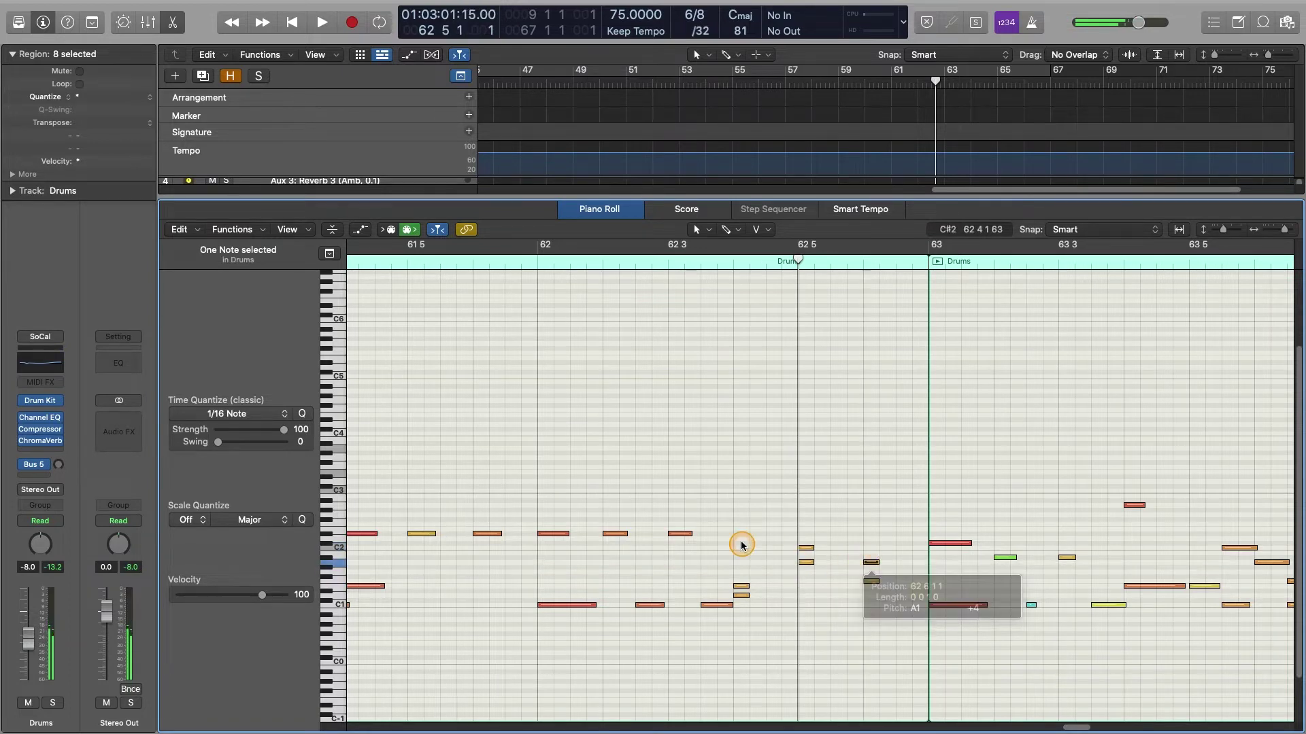
Step: Solo the Drums and play the flam fill from bar 62 into bar 63
key("ctrl+s")
double_click(534, 264)
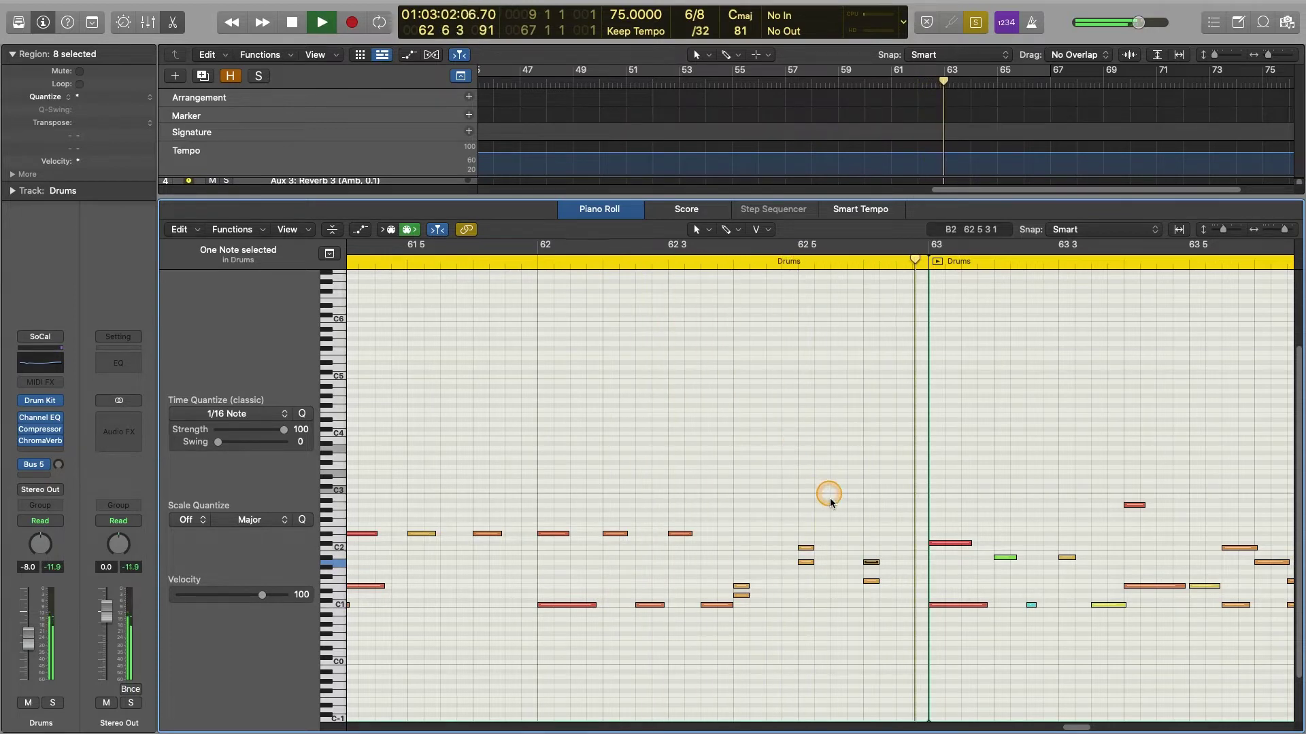
key("space")
left_click(747, 545, "ctrl+alt")
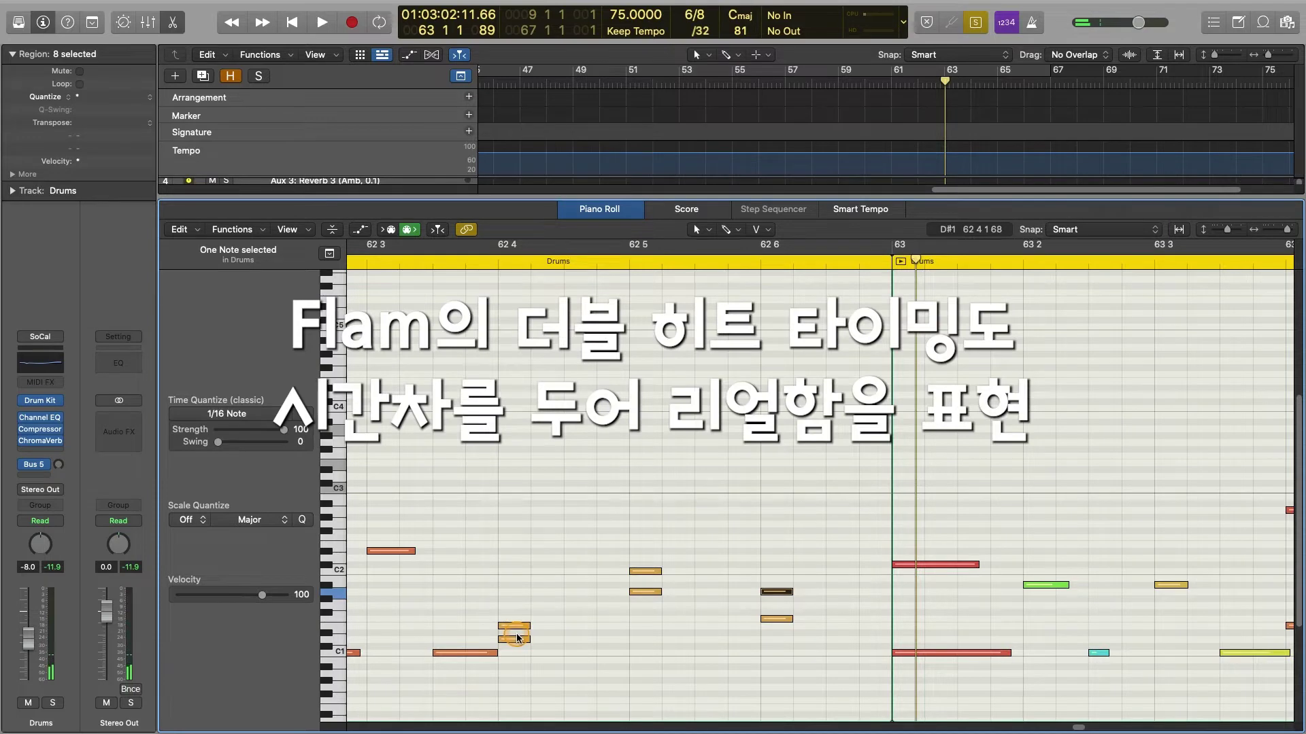
Step: Select the upper note of each of the three flams in bar 62 and show their entries in the Event List
left_click(519, 618)
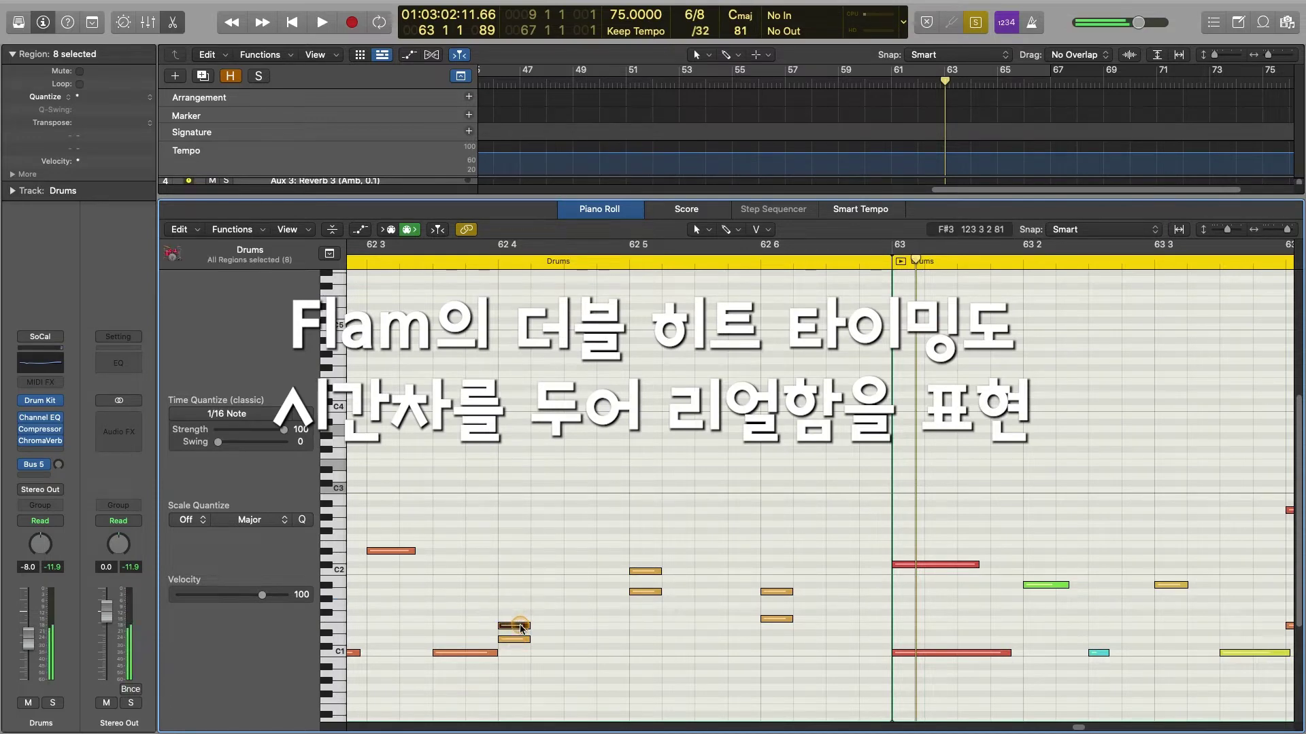
left_click(528, 625)
left_click(657, 571, "shift")
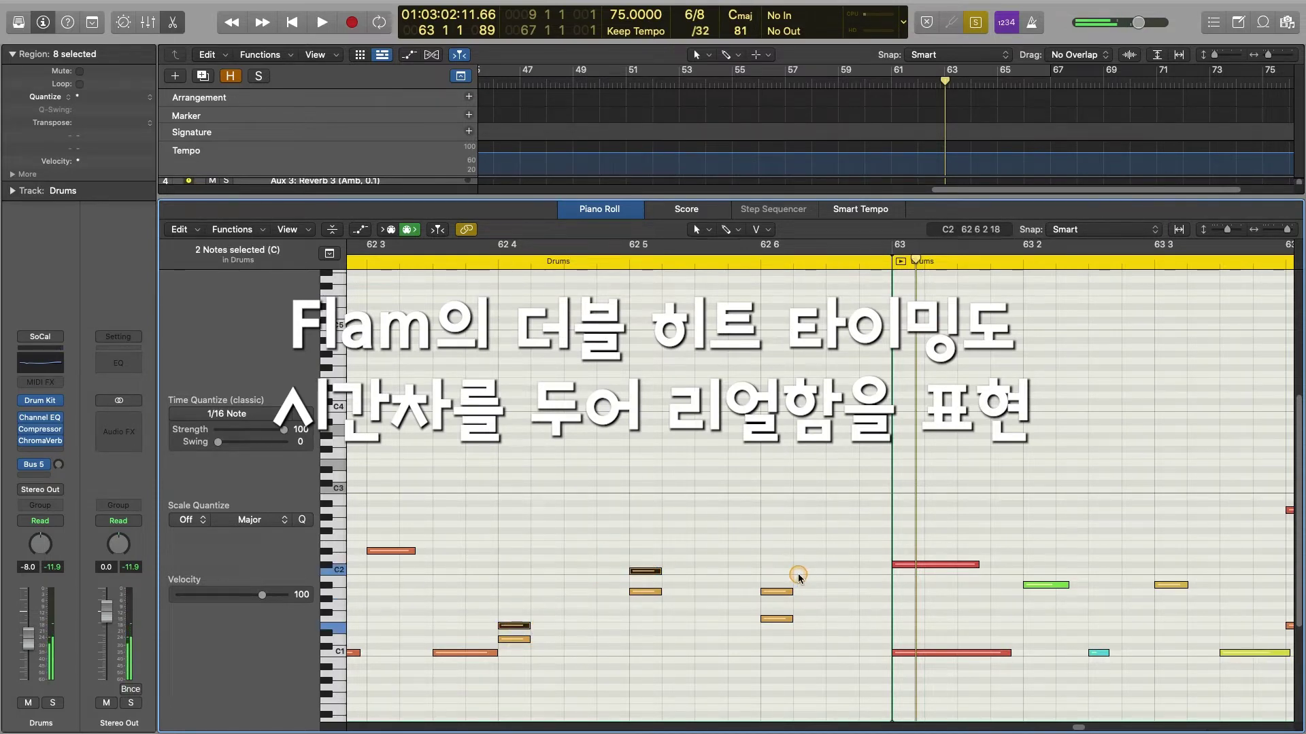
left_click(782, 592, "shift")
key("d")
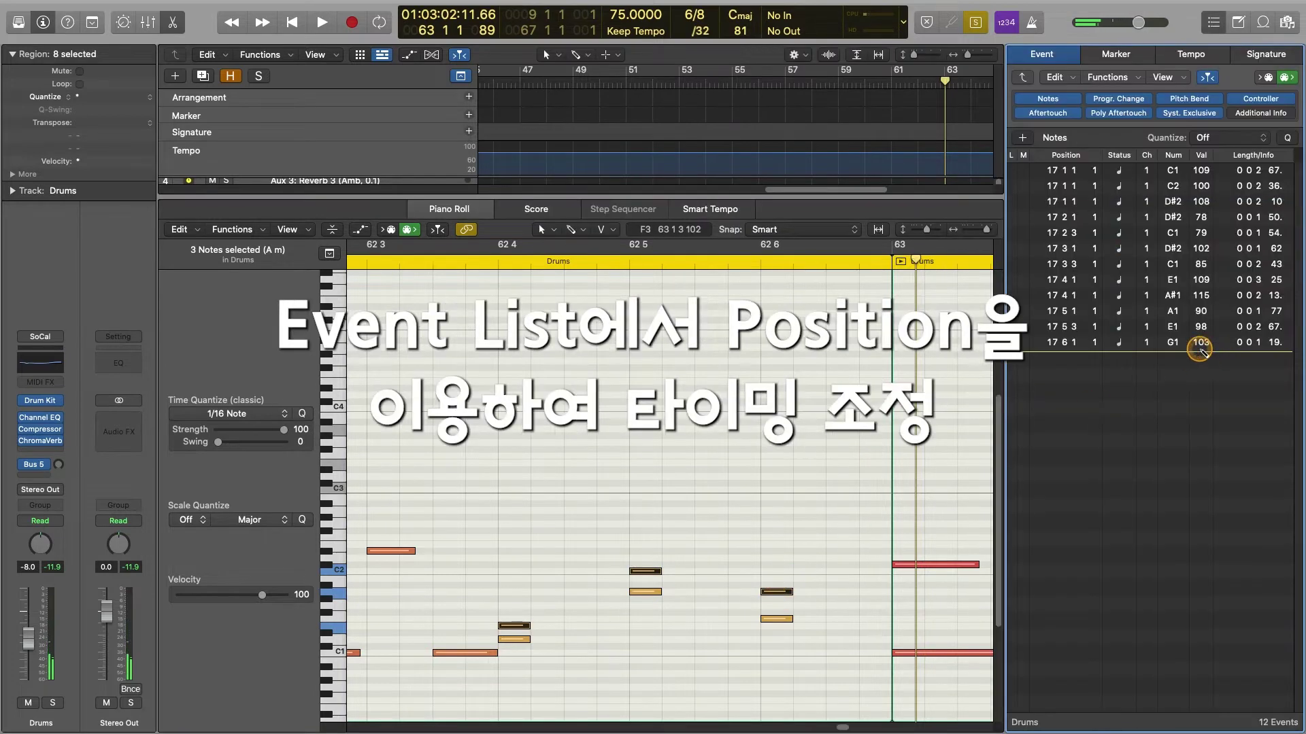
left_click_drag(467, 575, 518, 630)
left_click(647, 567, "shift")
left_click(781, 592, "shift")
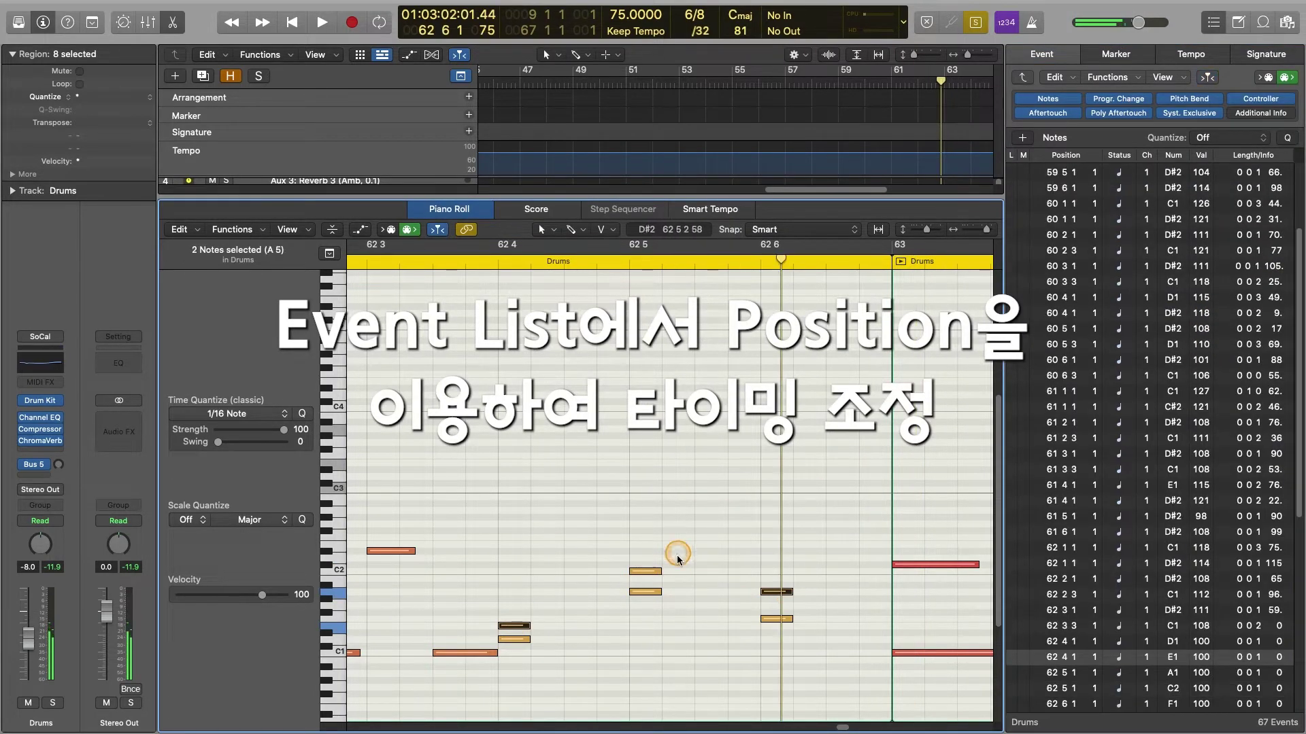
left_click(647, 571, "shift")
scroll(1105, 500, "down", 5)
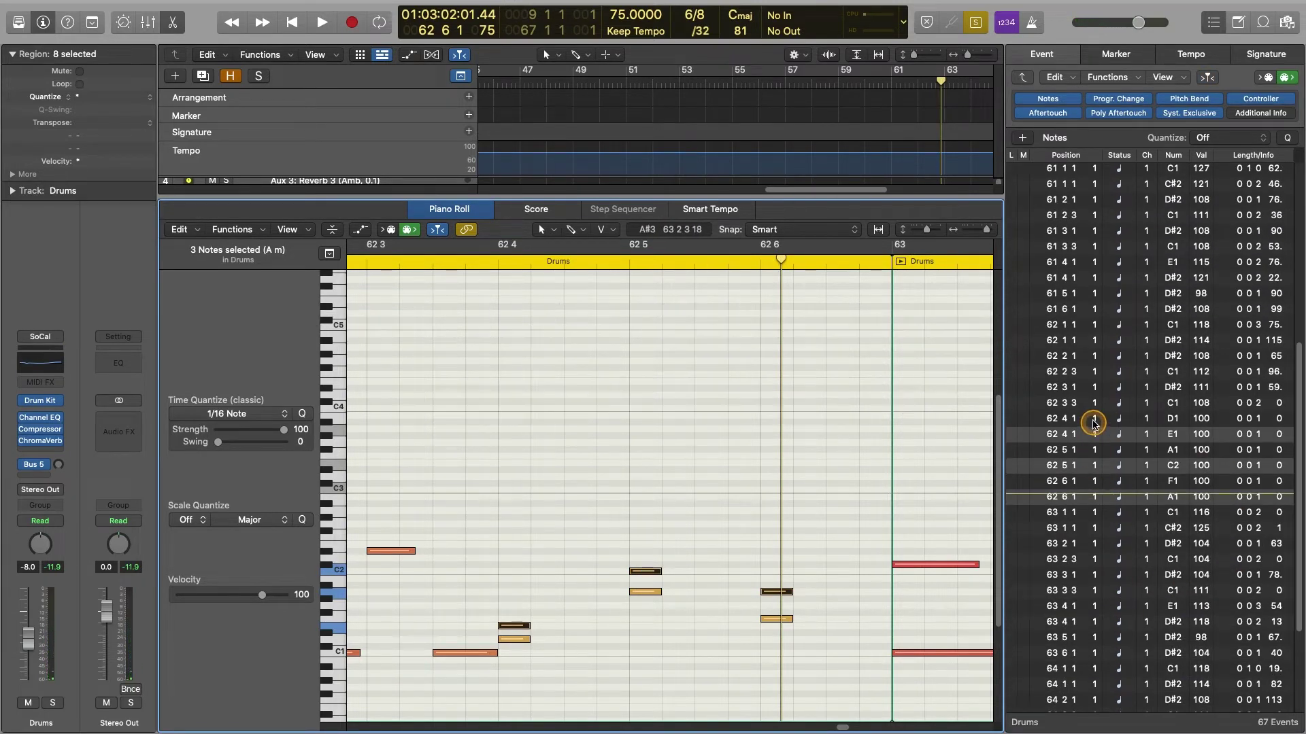
Step: Set the display division to /16 and move the selected upper flam notes ahead of their beats to tick 221
left_click(703, 32)
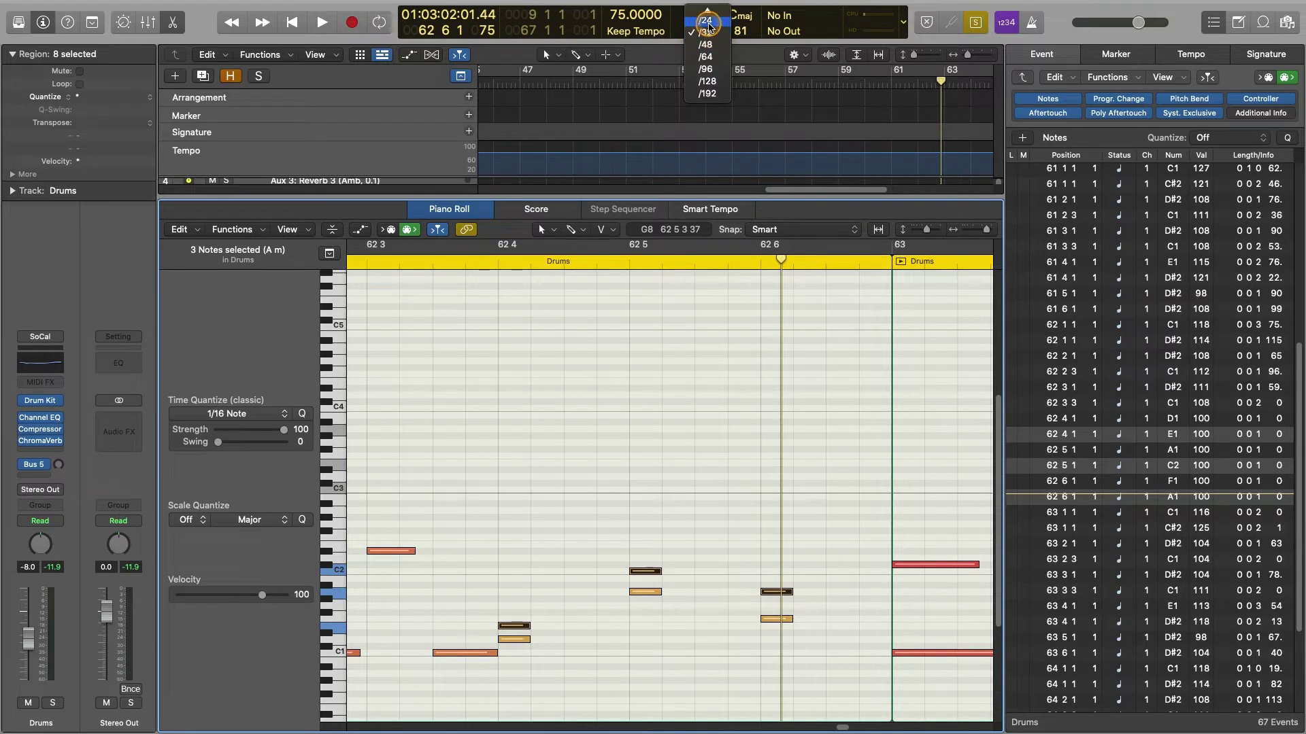
scroll(710, 34, "up", 3)
left_click(707, 56)
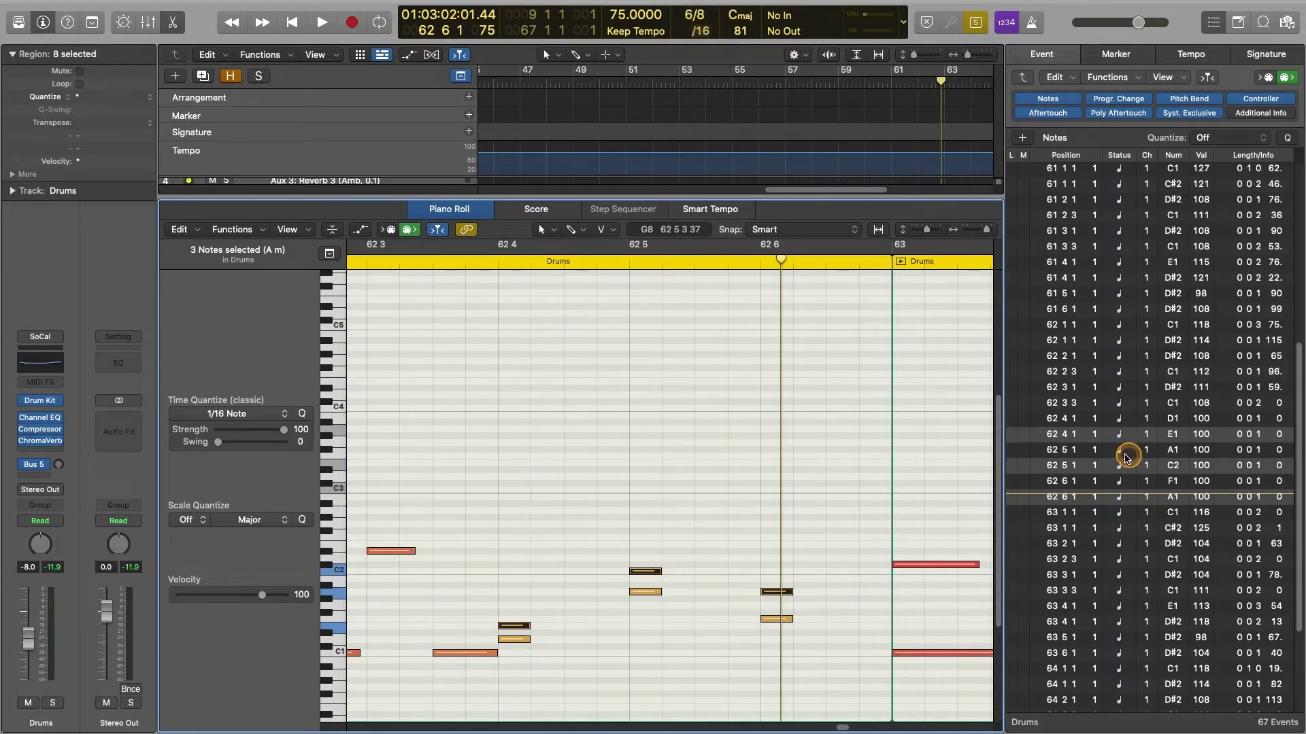
left_click(1094, 438)
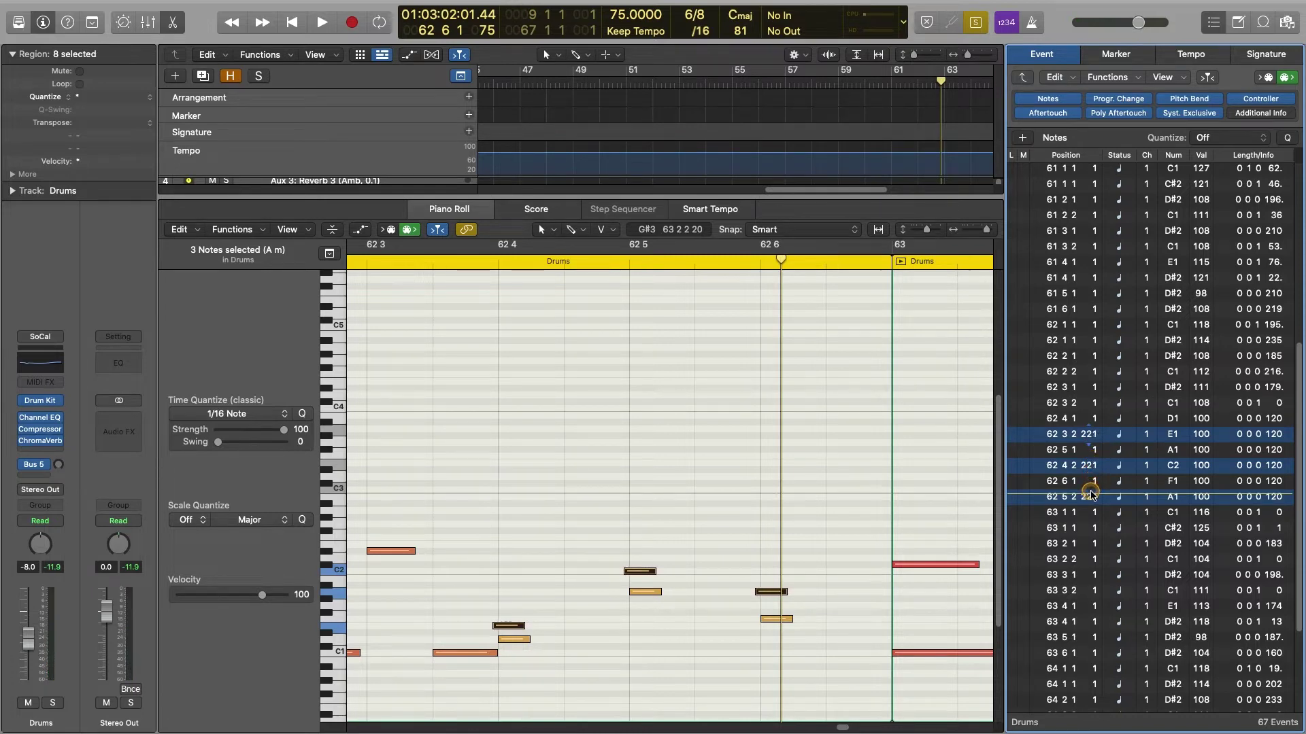
left_click_drag(1090, 494, 1090, 494)
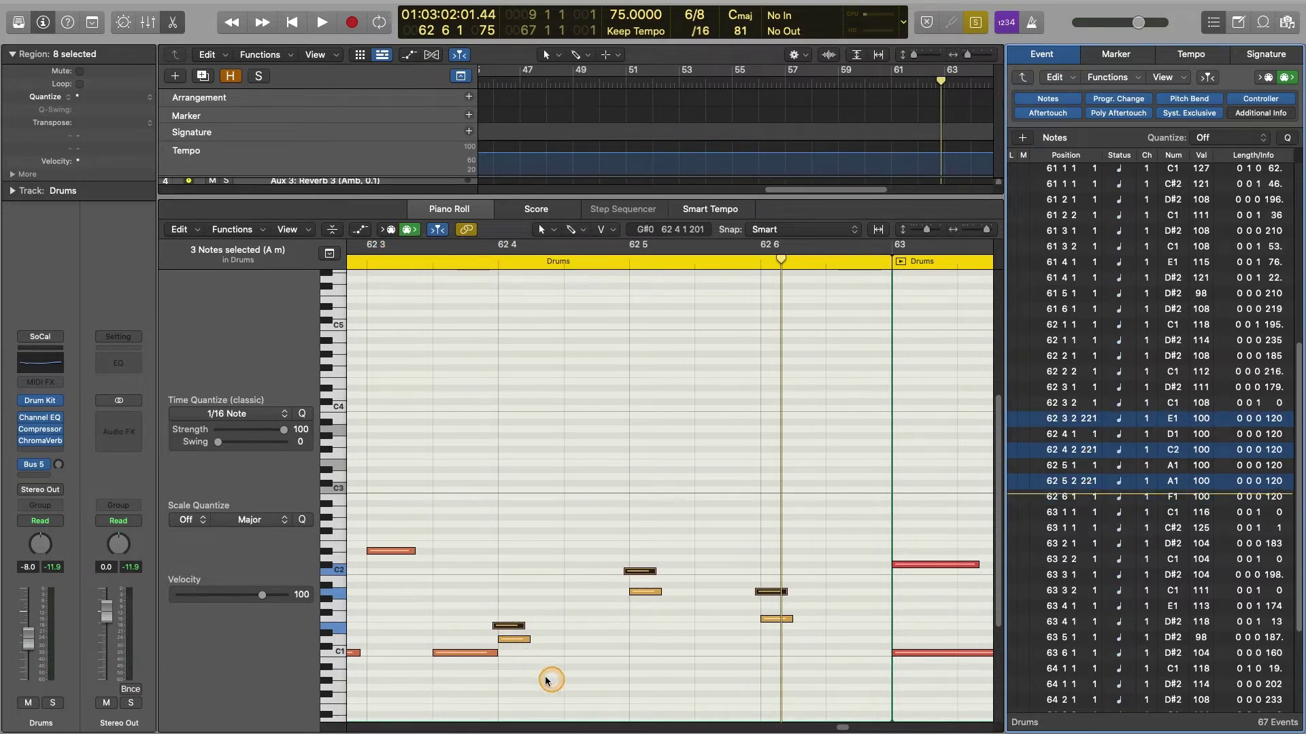
Step: Delay the lower notes of the three flams, D1, A1 and F1, to tick 11 of their beats
left_click(514, 639)
left_click(646, 592, "shift")
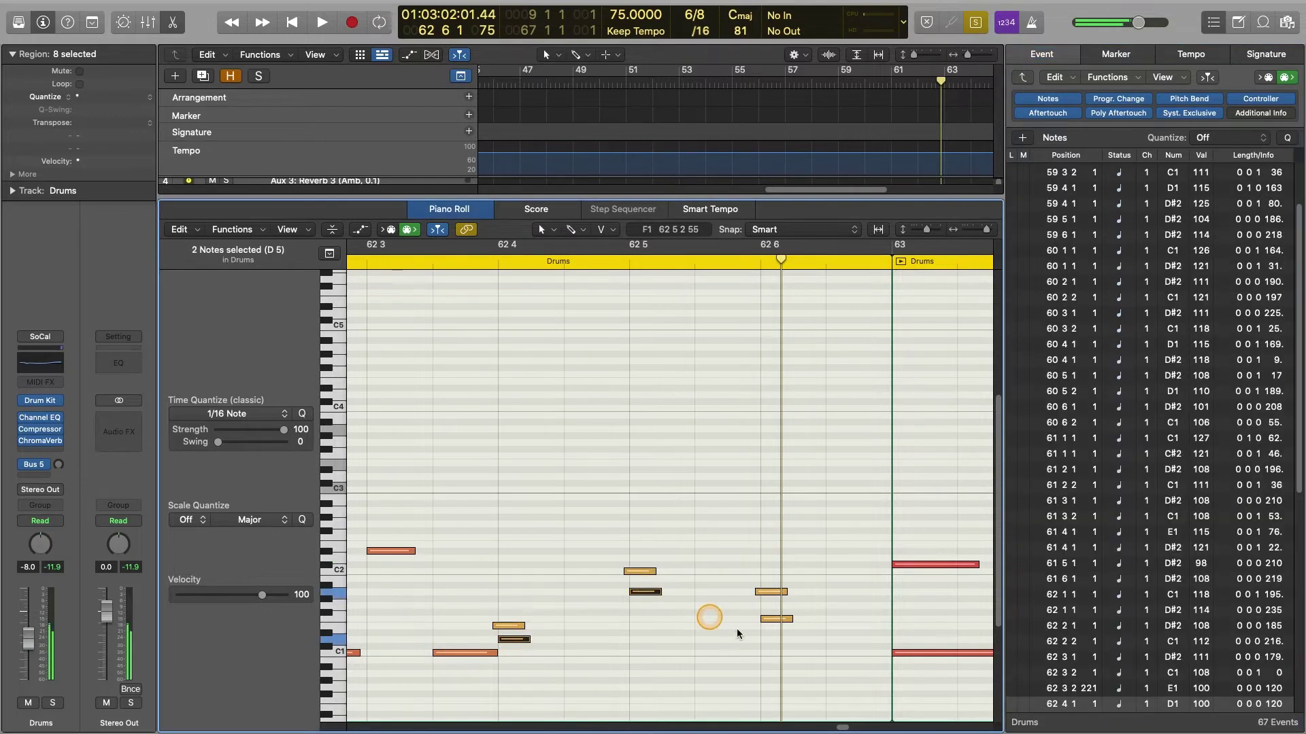
left_click(776, 619, "shift")
scroll(1156, 544, "down", 5)
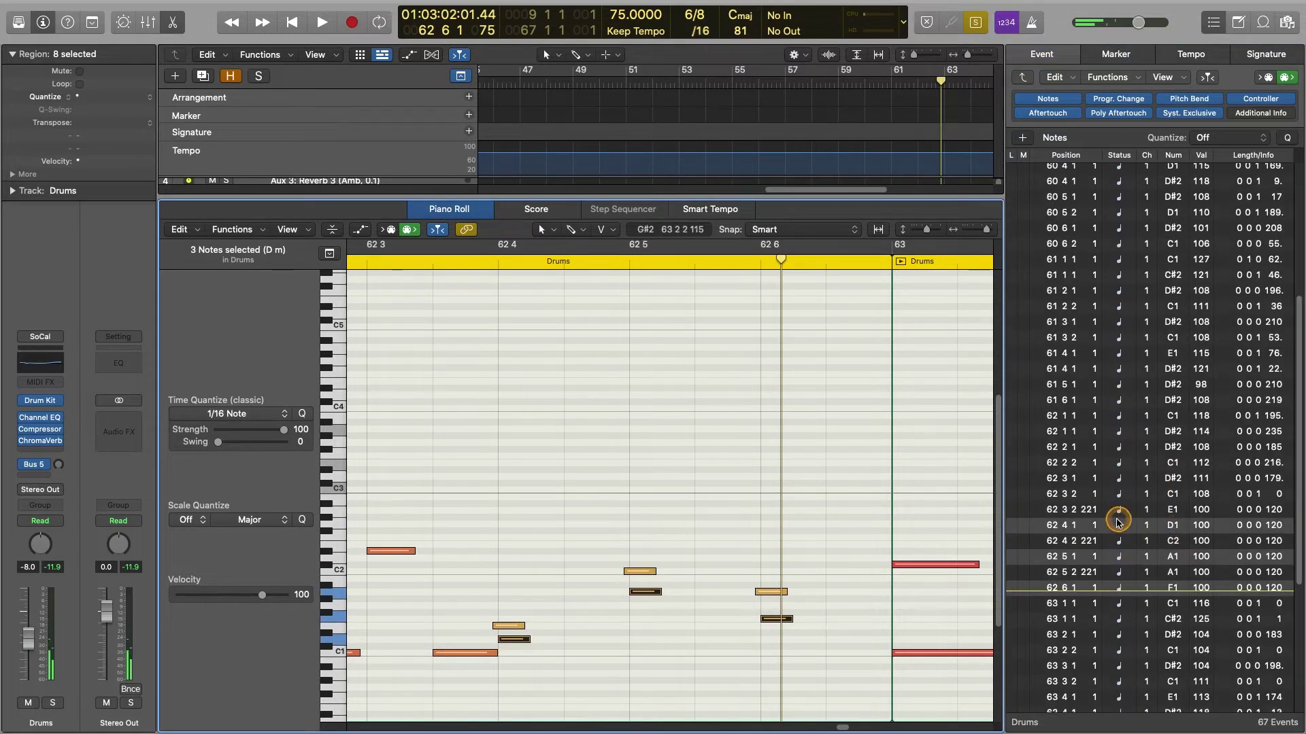
left_click_drag(1093, 525, 1090, 511)
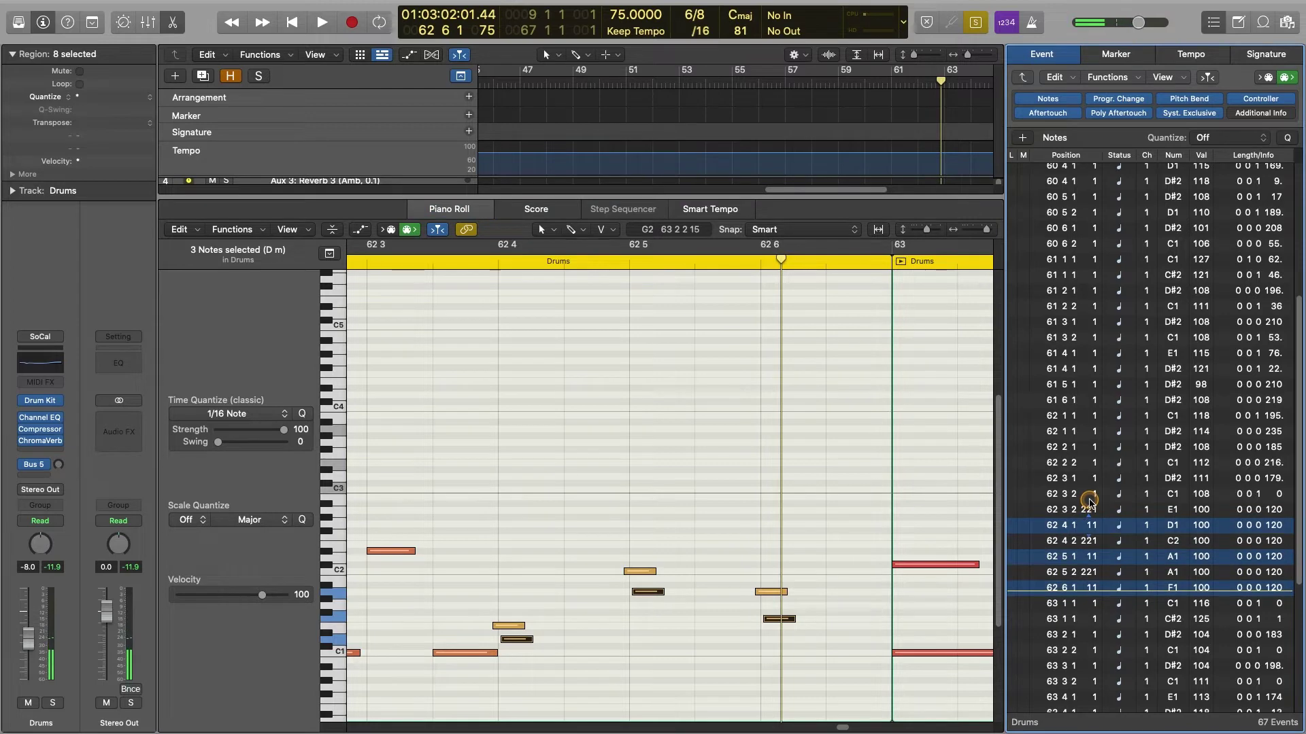
Step: Play the retimed flam fill from the start of bar 62
key("super+Left")
key("super+Left")
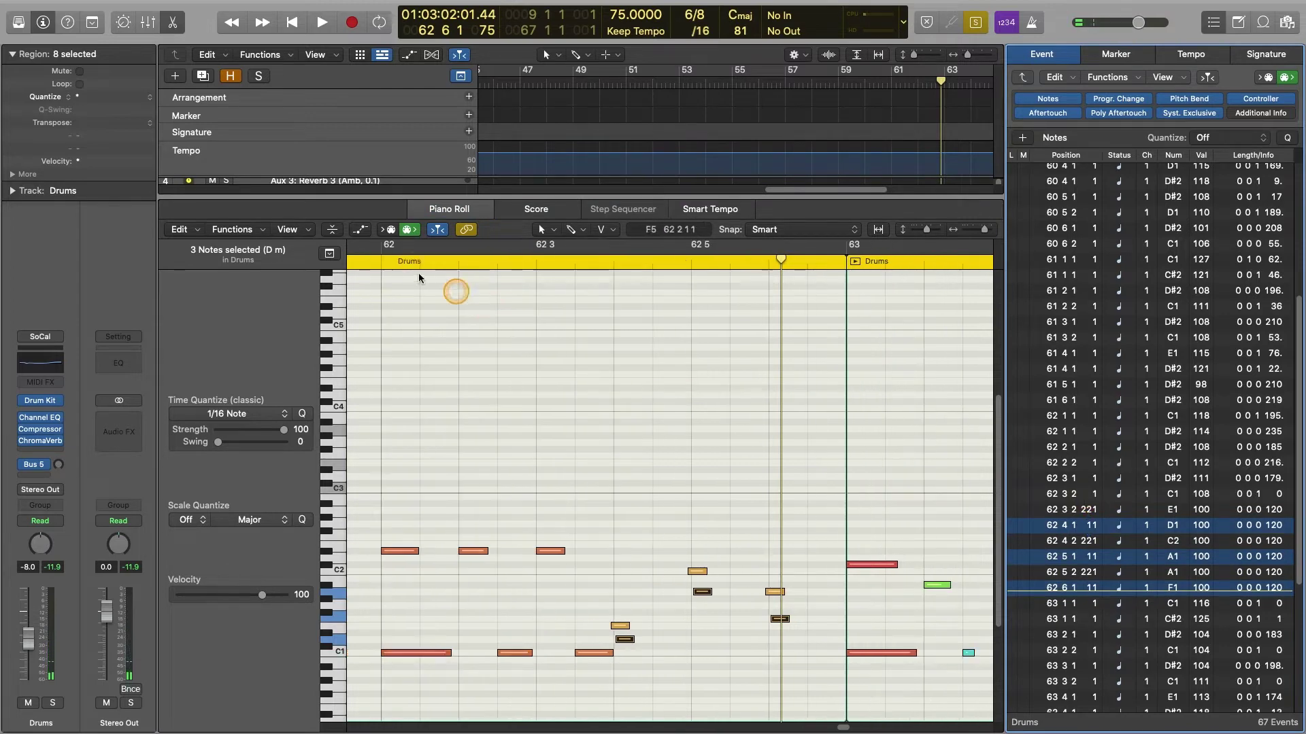
left_click(379, 265)
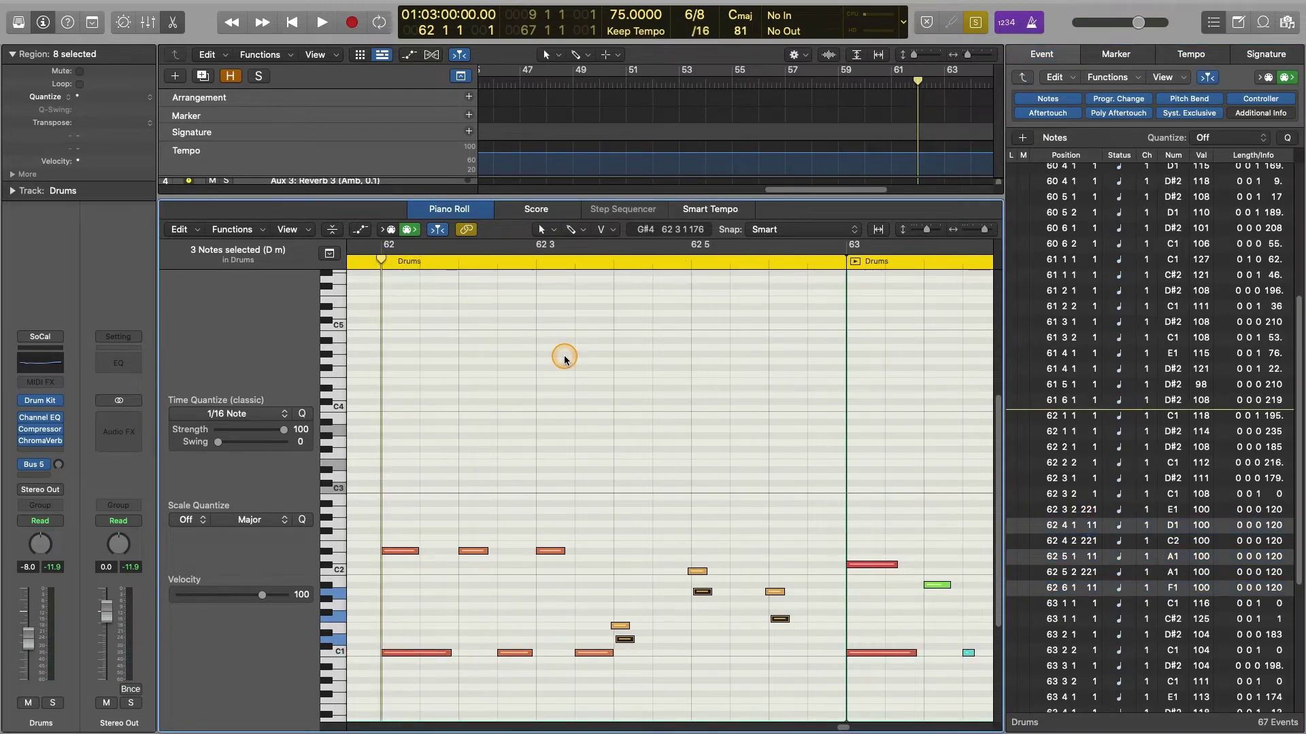
key("space")
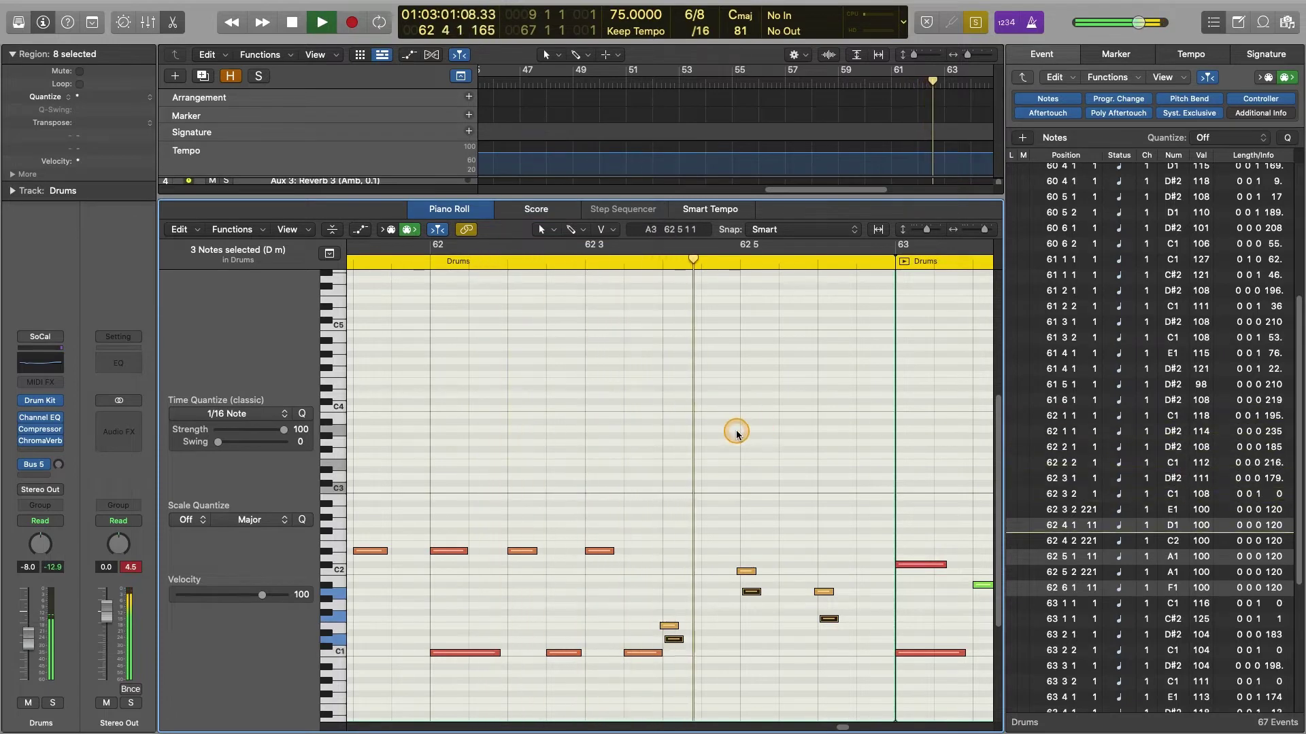
key("space")
Step: Fine-tune the flam timing in bar 62 by moving the upper notes to tick 231 and the lower notes to tick 21
left_click(816, 592)
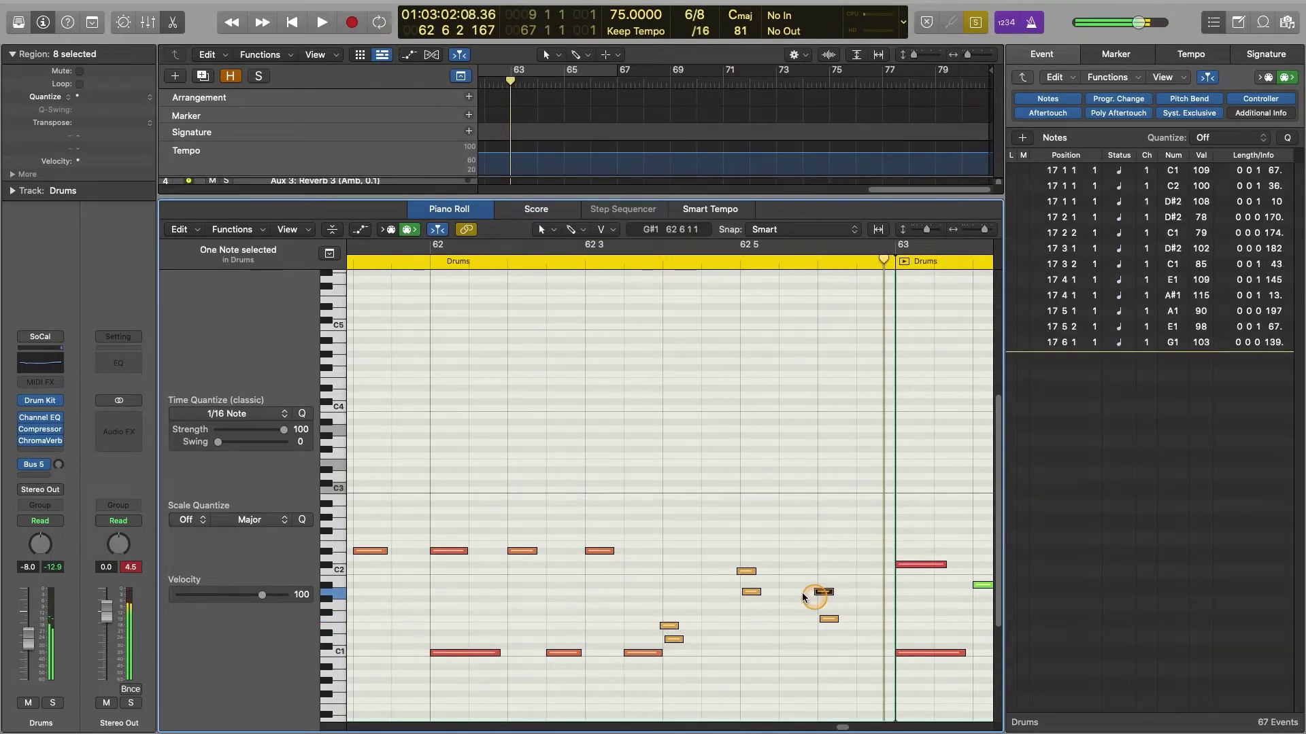
left_click(746, 571, "shift")
left_click_drag(673, 633, 673, 632)
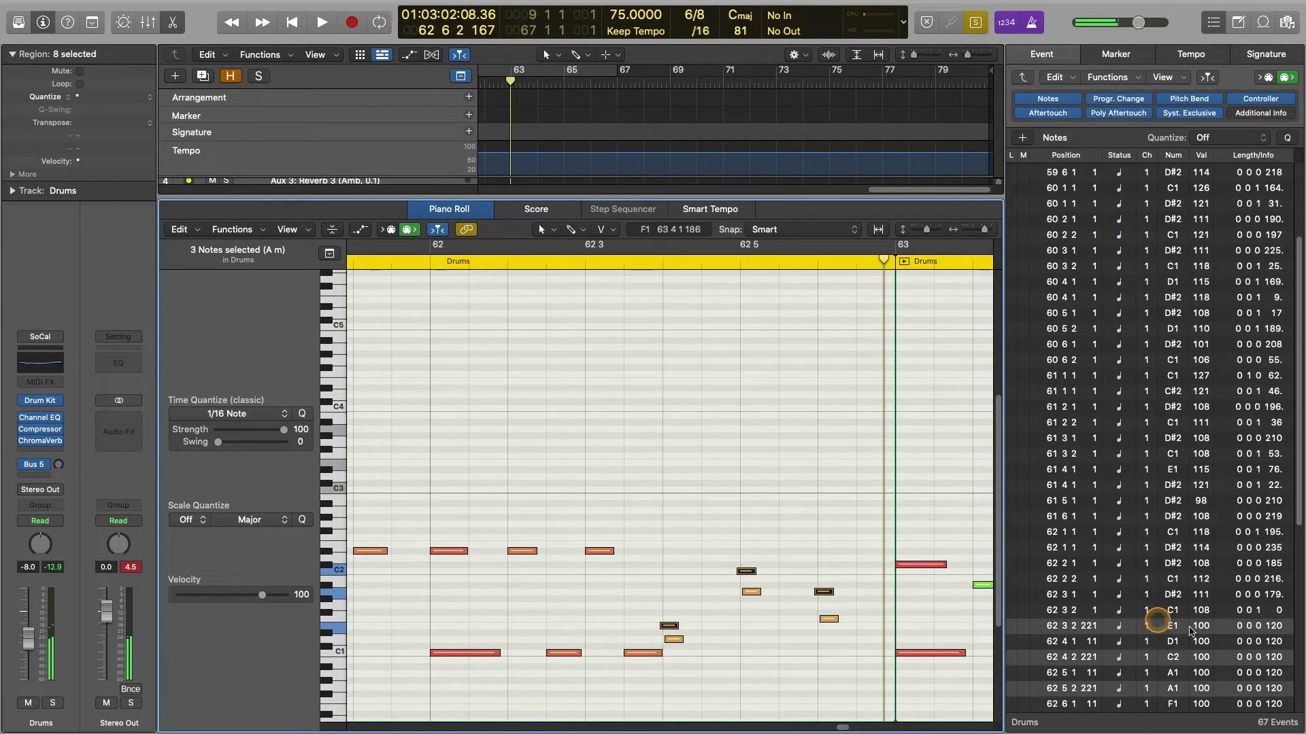
left_click_drag(1100, 627, 1093, 613)
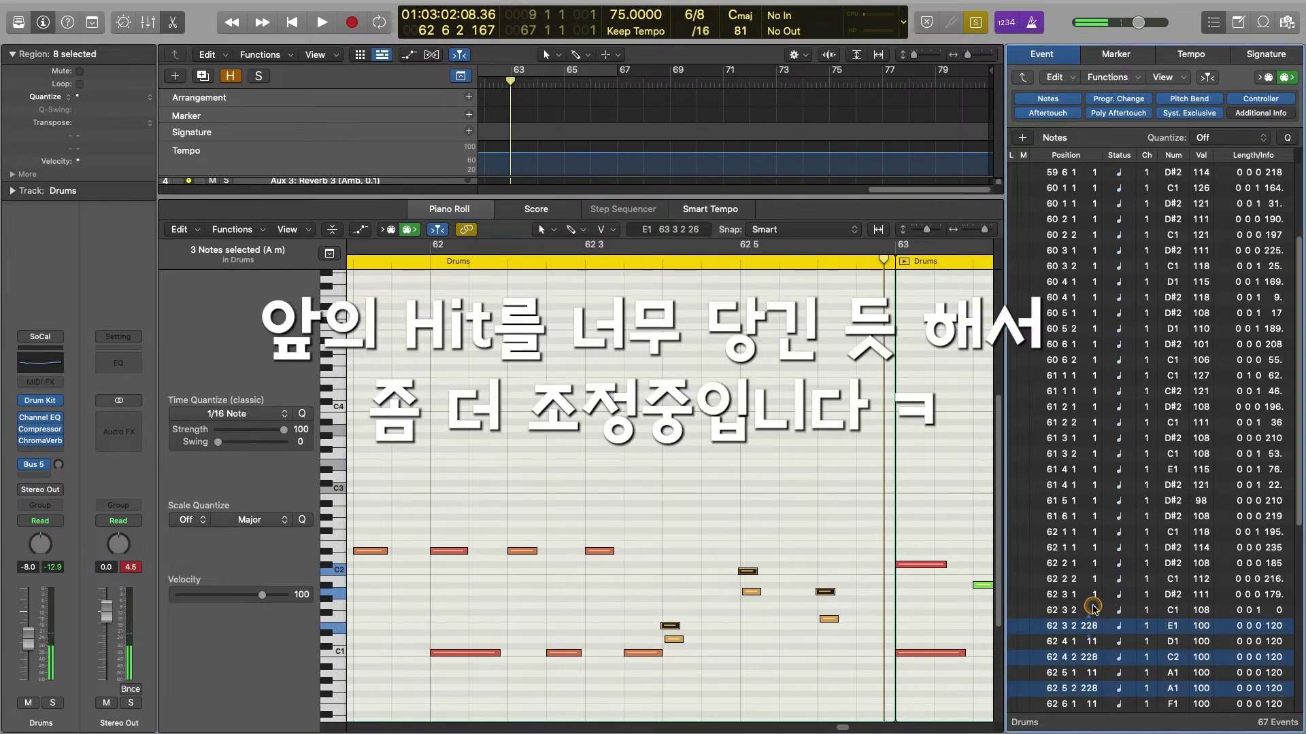
left_click(675, 643)
left_click(751, 592, "shift")
left_click(829, 618, "shift")
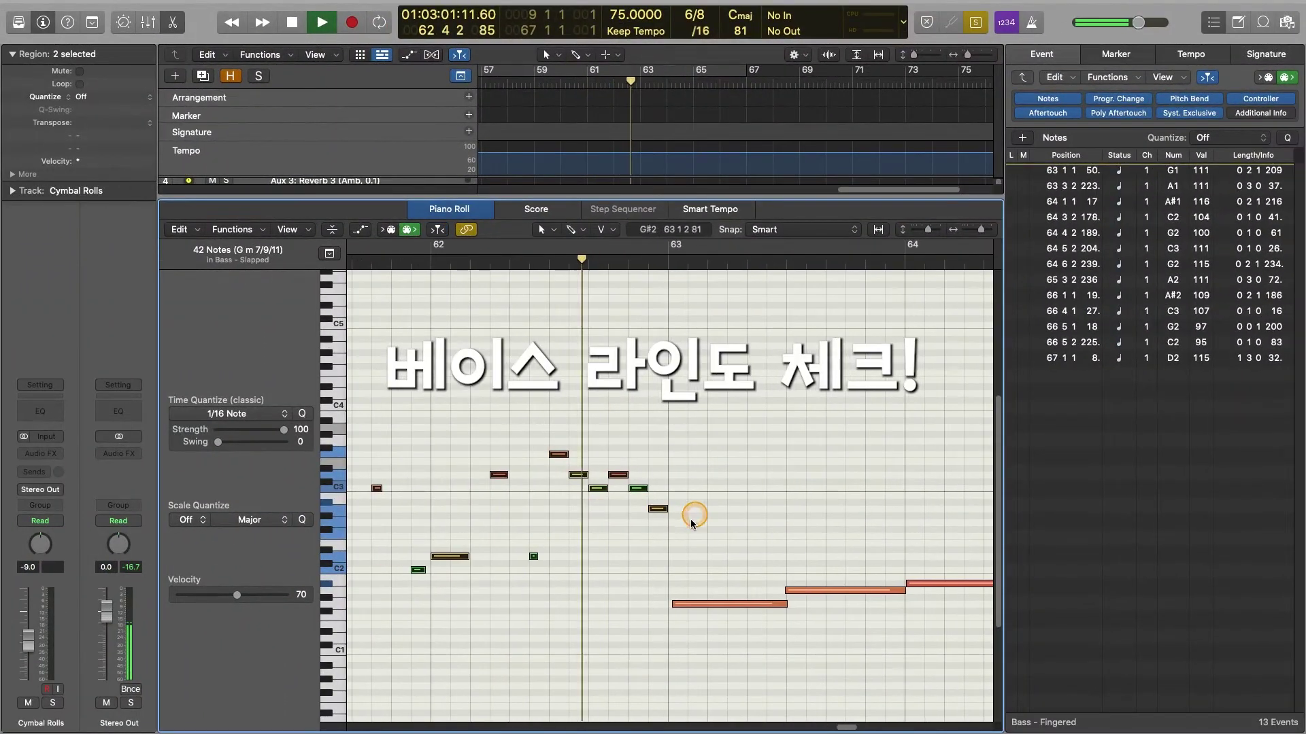
Step: Compare the last slapped bass note of bar 62 with the fingered bass note at bar 63, and play the passage without solo
left_click(722, 599)
key("space")
left_click(668, 263)
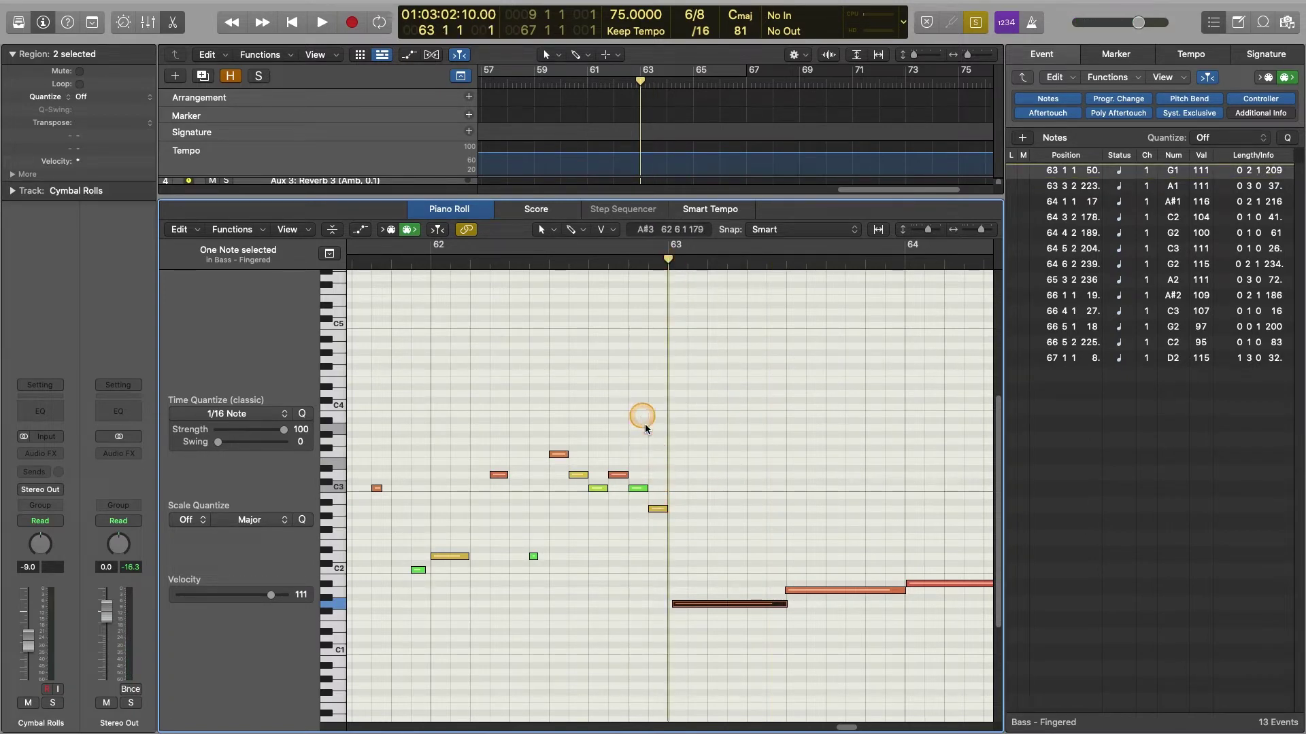
left_click(659, 509, "shift")
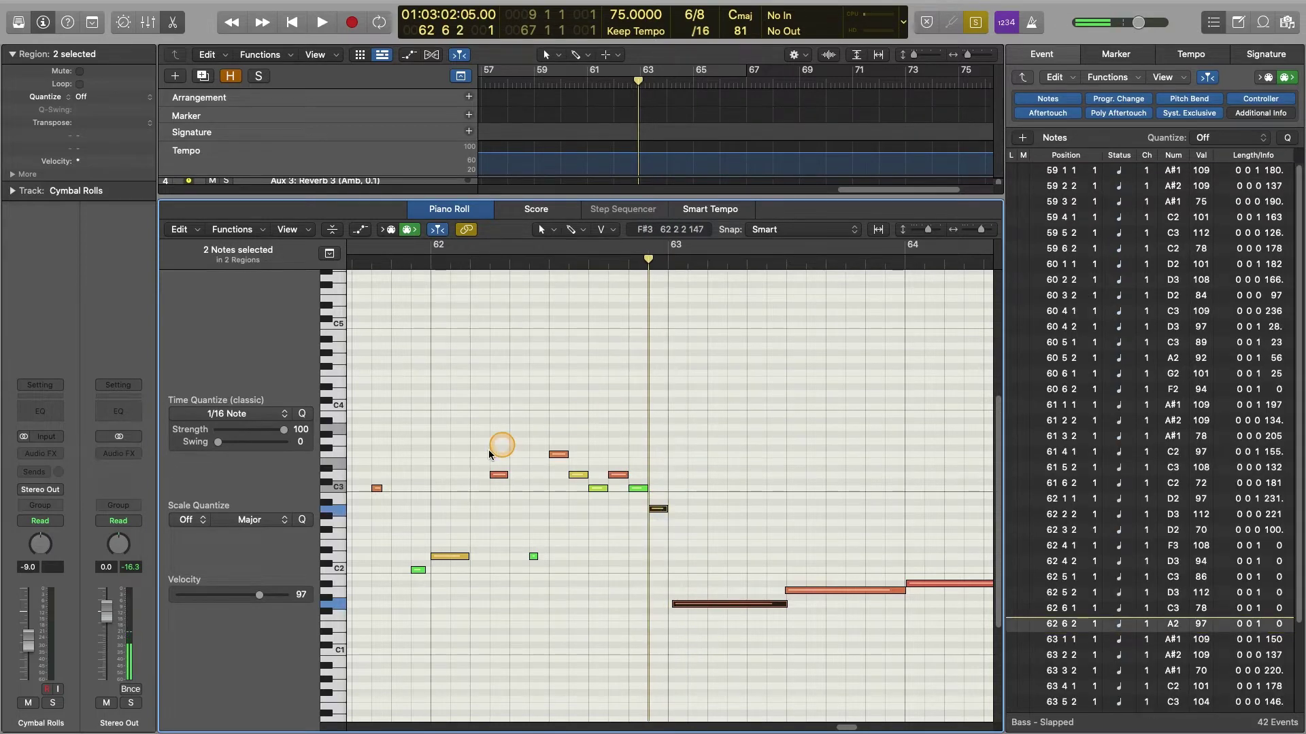
left_click(450, 556)
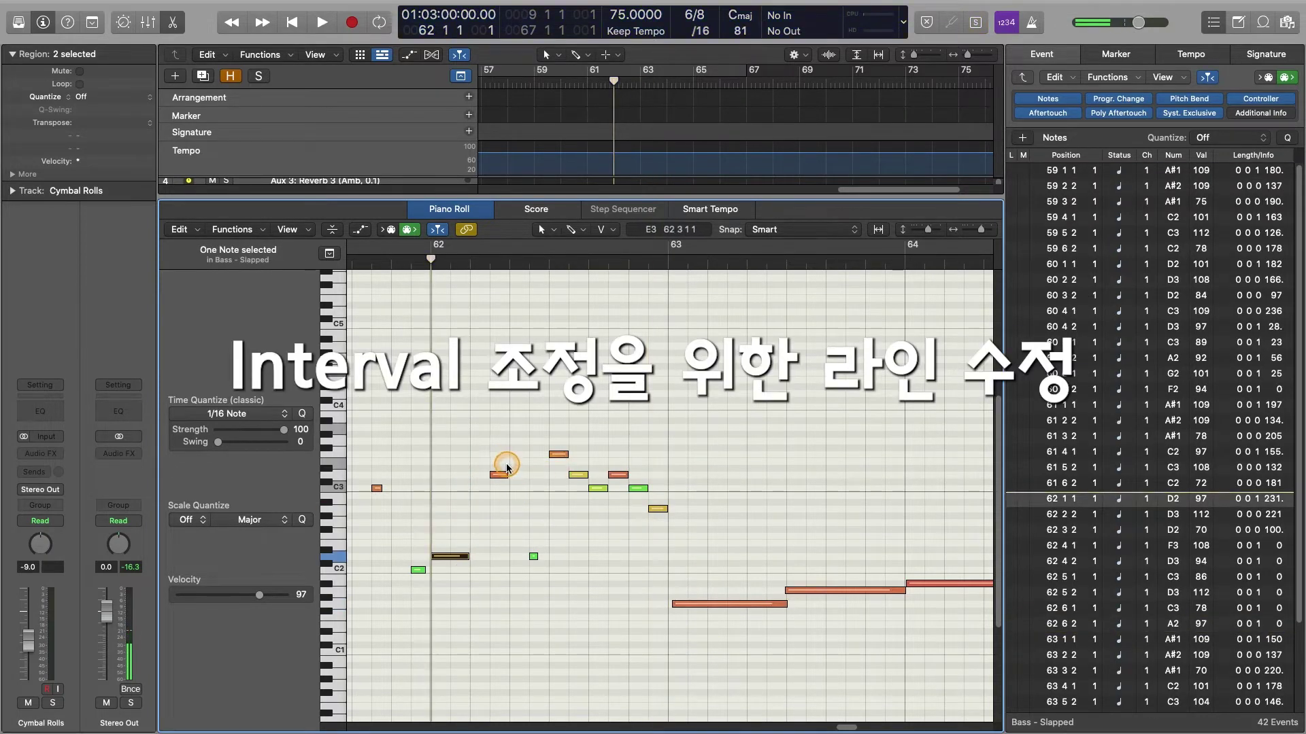
key("space")
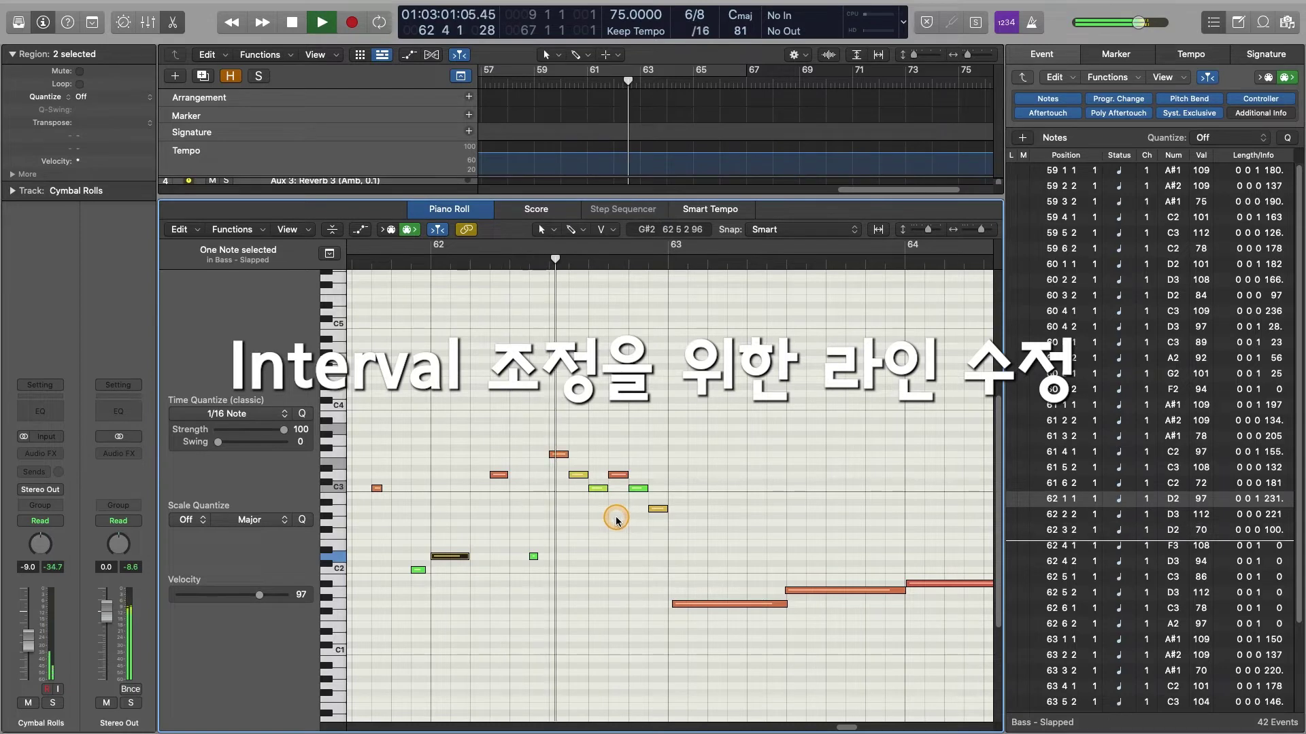
key("space")
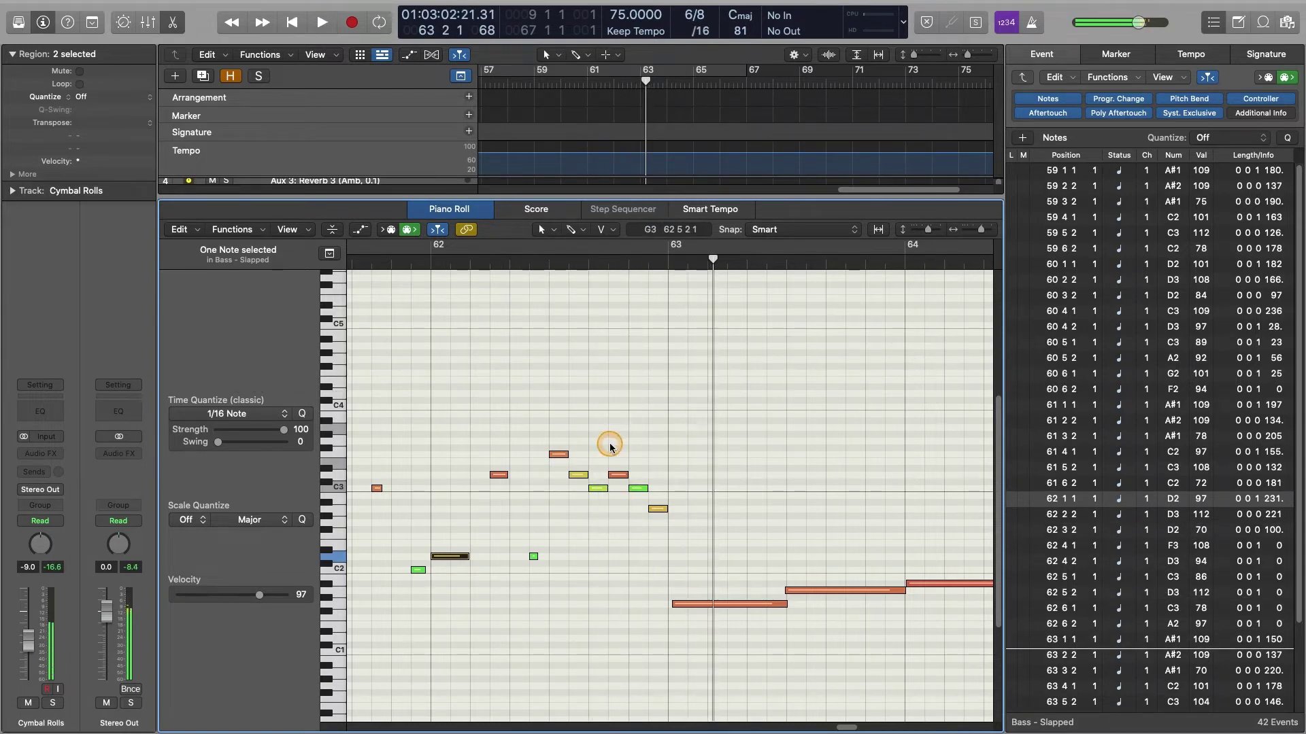
Step: Lower the last three slapped bass notes in bar 62 to A2, G2 and F2 for a descending D minor pentatonic line
left_click(609, 447)
left_click_drag(624, 478, 671, 535)
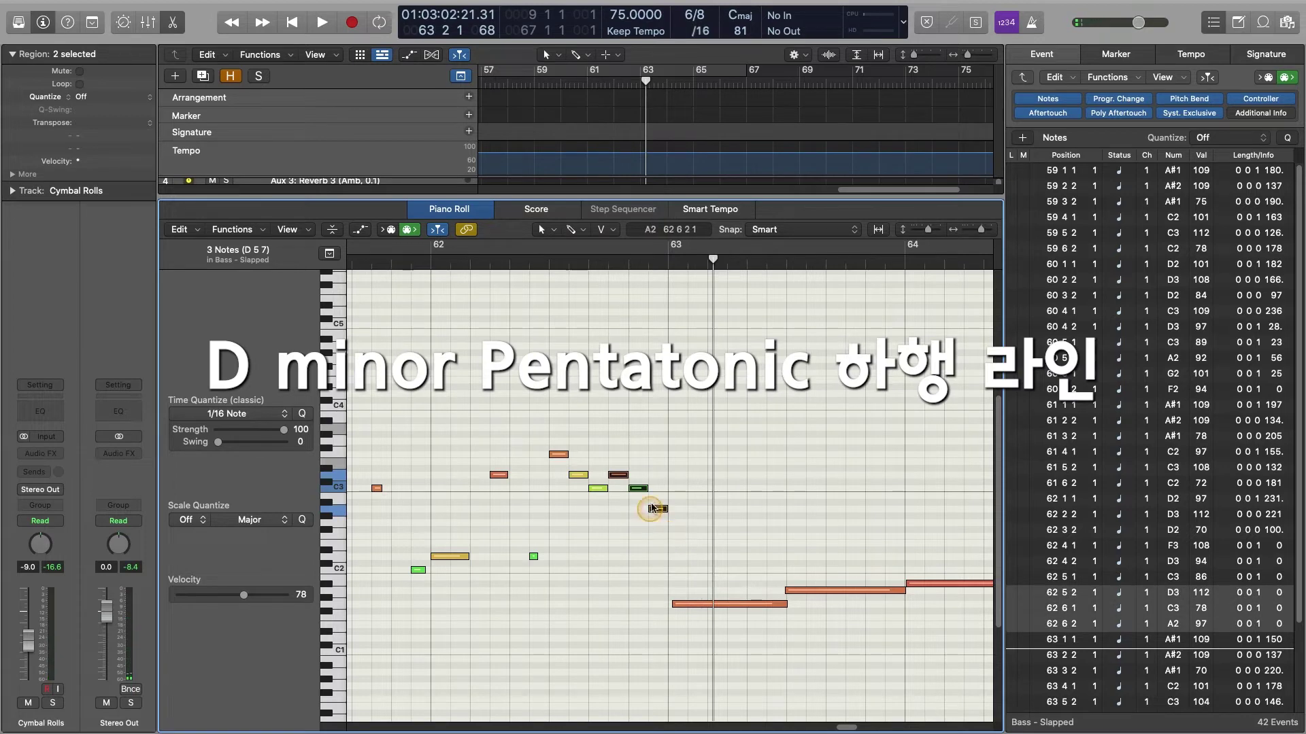
left_click_drag(614, 478, 657, 536)
left_click(642, 527)
left_click(640, 524)
Step: Audition the fingered bass G1 at bar 63 and play the revised bass line from bar 62
left_click(712, 601)
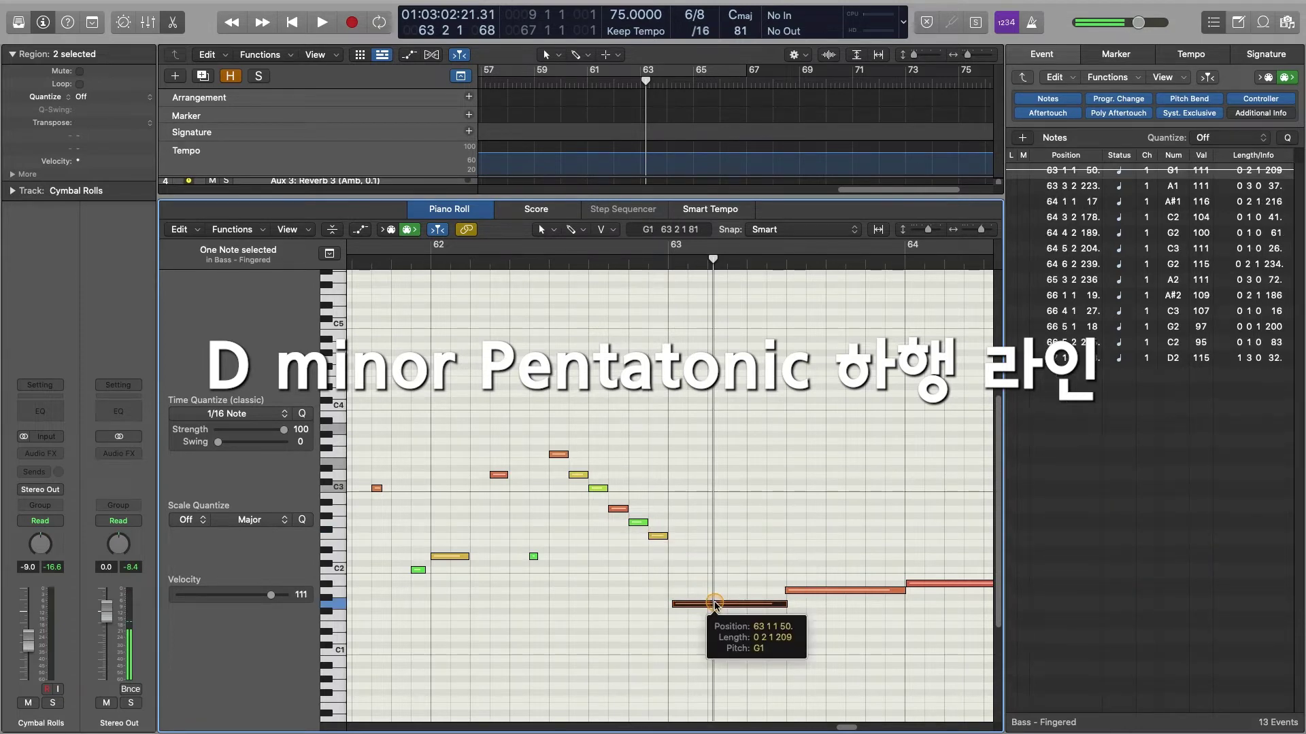
left_click(450, 538)
key("shift+space")
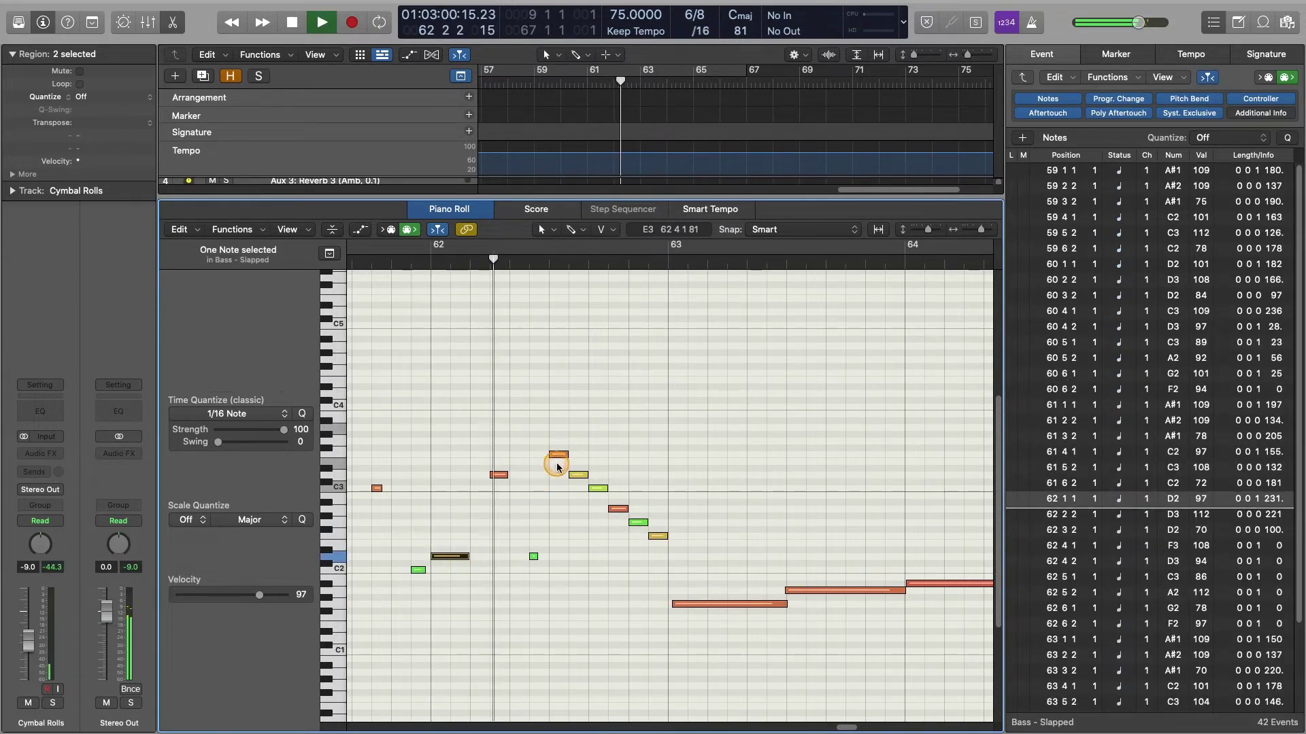
key("space")
Step: Transpose the six descending slapped bass notes in bar 62 down an octave, and play the bass line soloed
left_click_drag(559, 440, 657, 557)
key("alt+shift+Down")
key("shift+space")
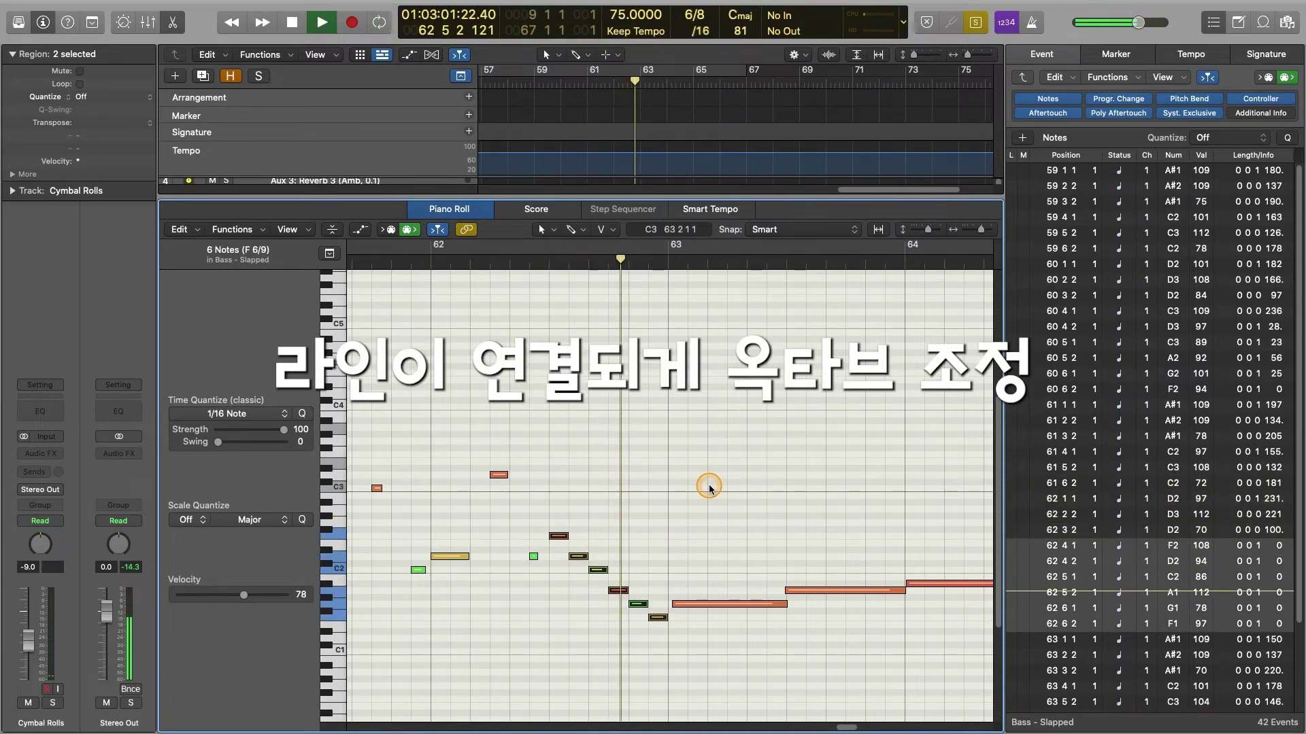
key("space")
Step: Quantize the fingered bass G1 to the downbeat of bar 63 and select the six descending notes in bar 62
left_click(701, 604)
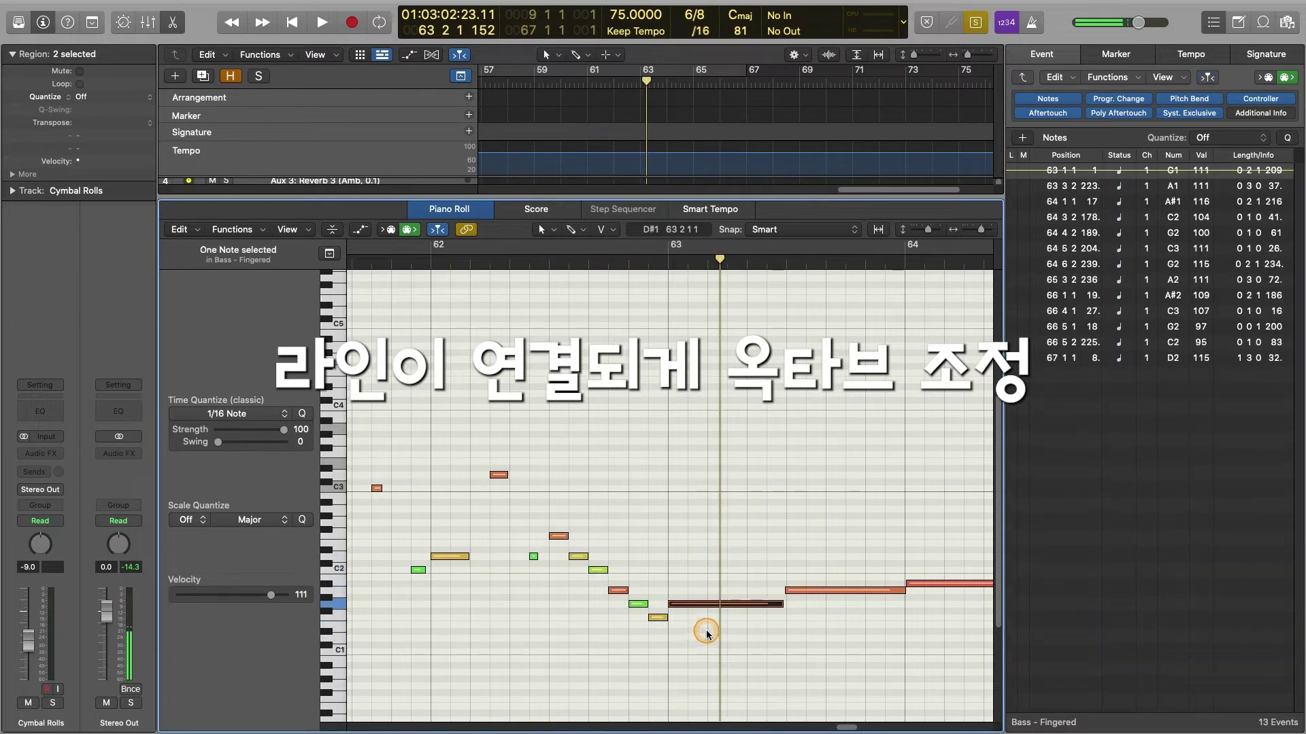
left_click_drag(553, 511, 638, 663)
left_click_drag(651, 668, 651, 668)
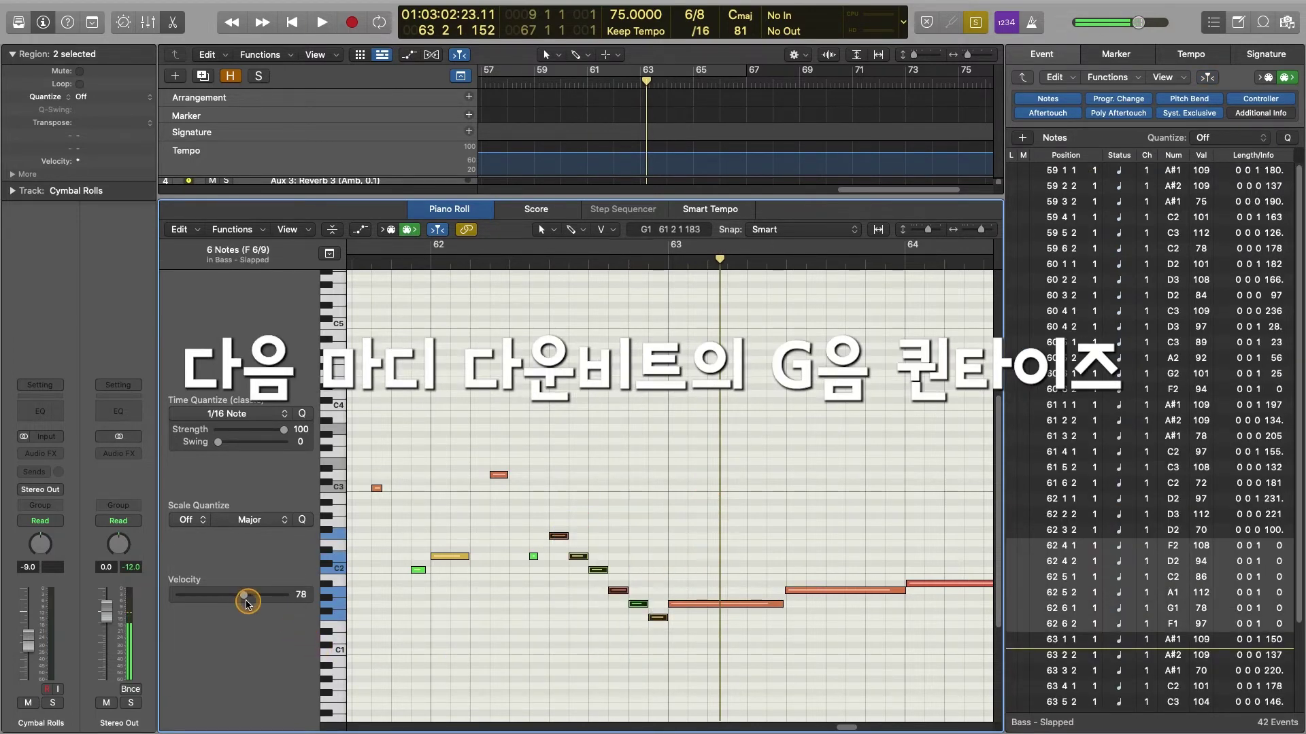
Step: Close the Piano Roll and play the two soloed bass regions from bar 62 into bar 63
left_click(454, 557)
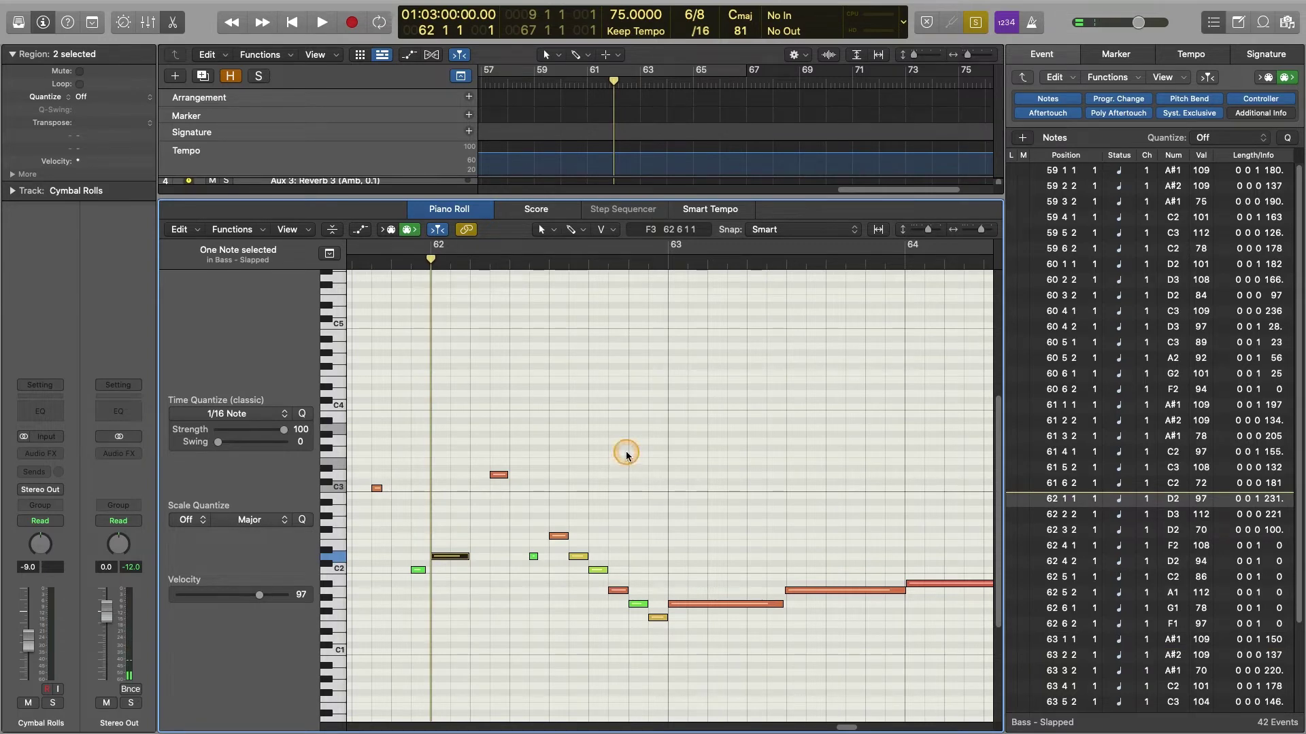
key("e")
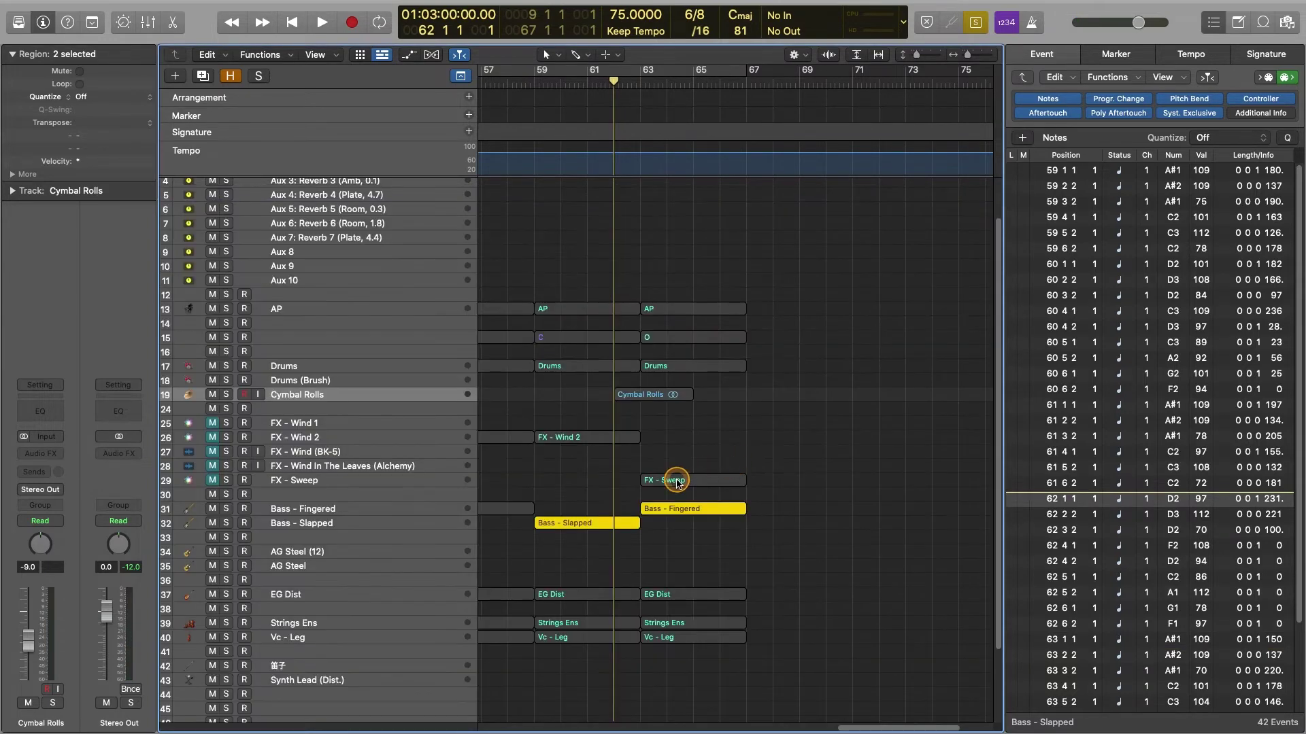
key("space")
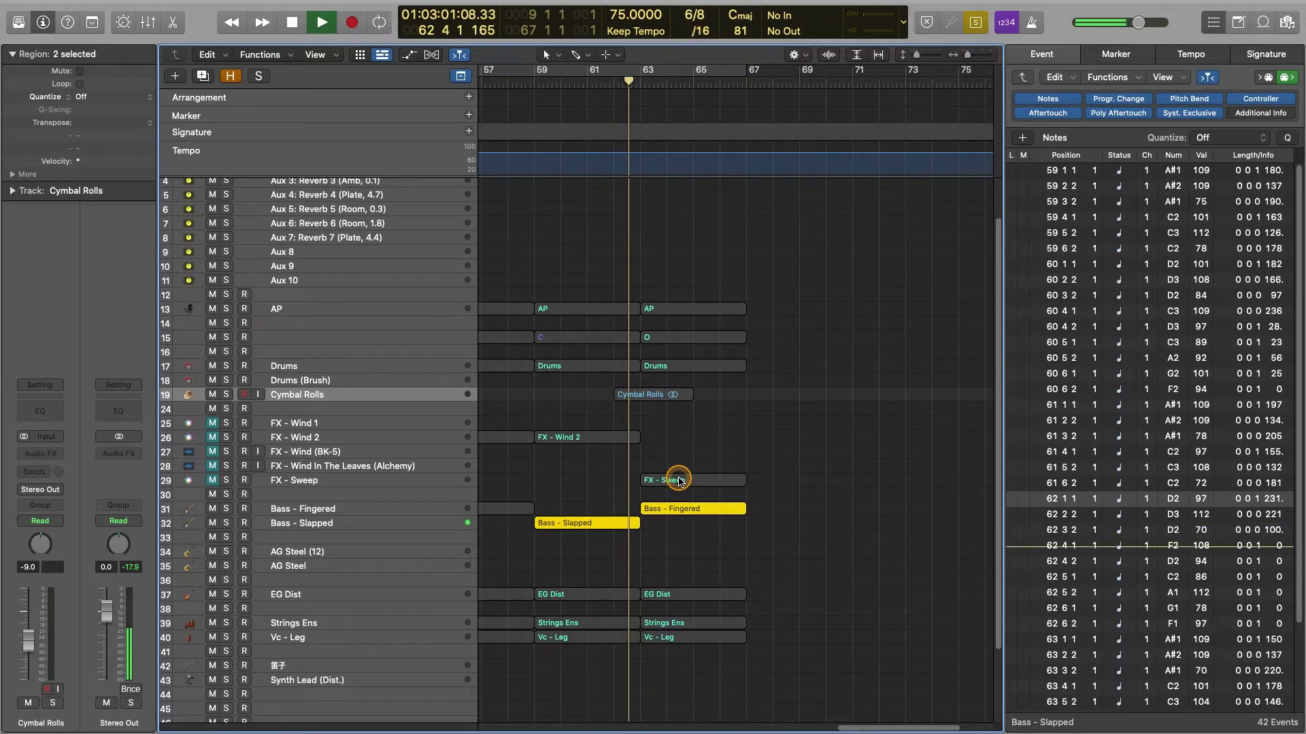
key("space")
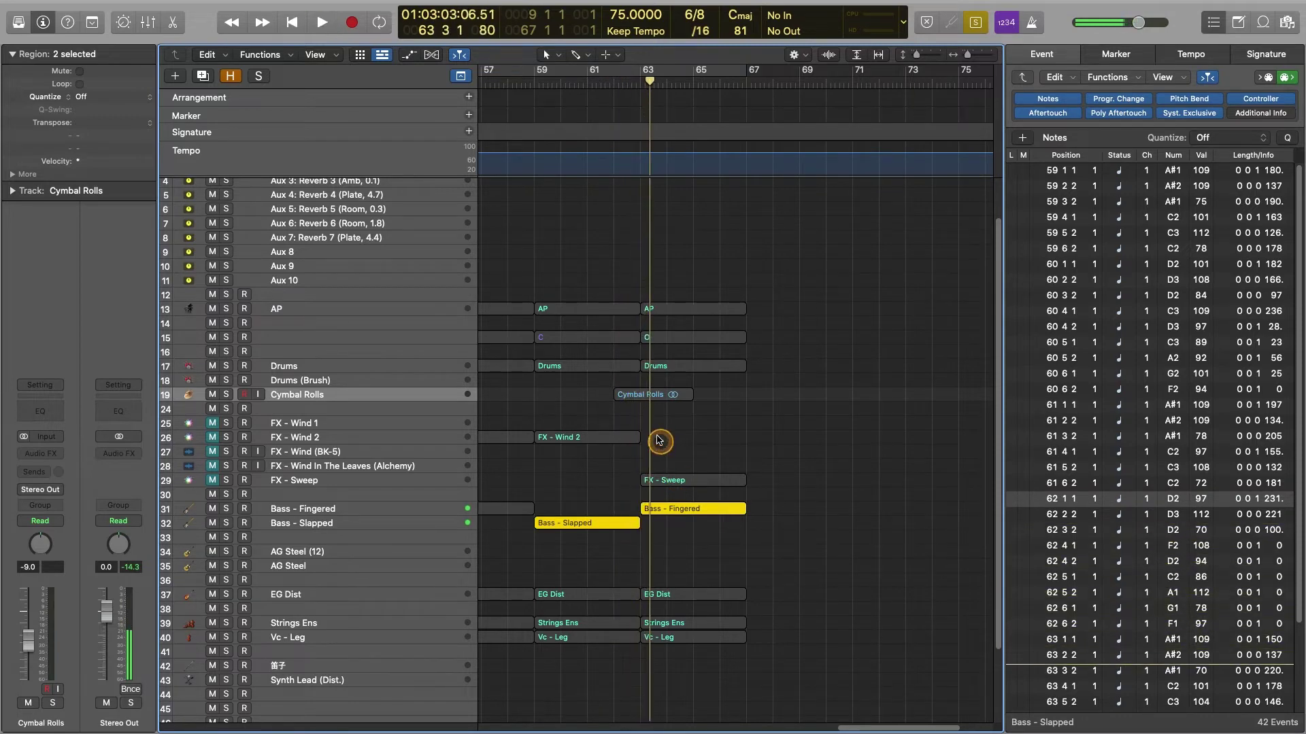
Step: Add the two Drums regions on either side of bar 63 to the soloed bass regions and play the transition
left_click_drag(651, 367, 674, 379)
key("comma")
key("comma")
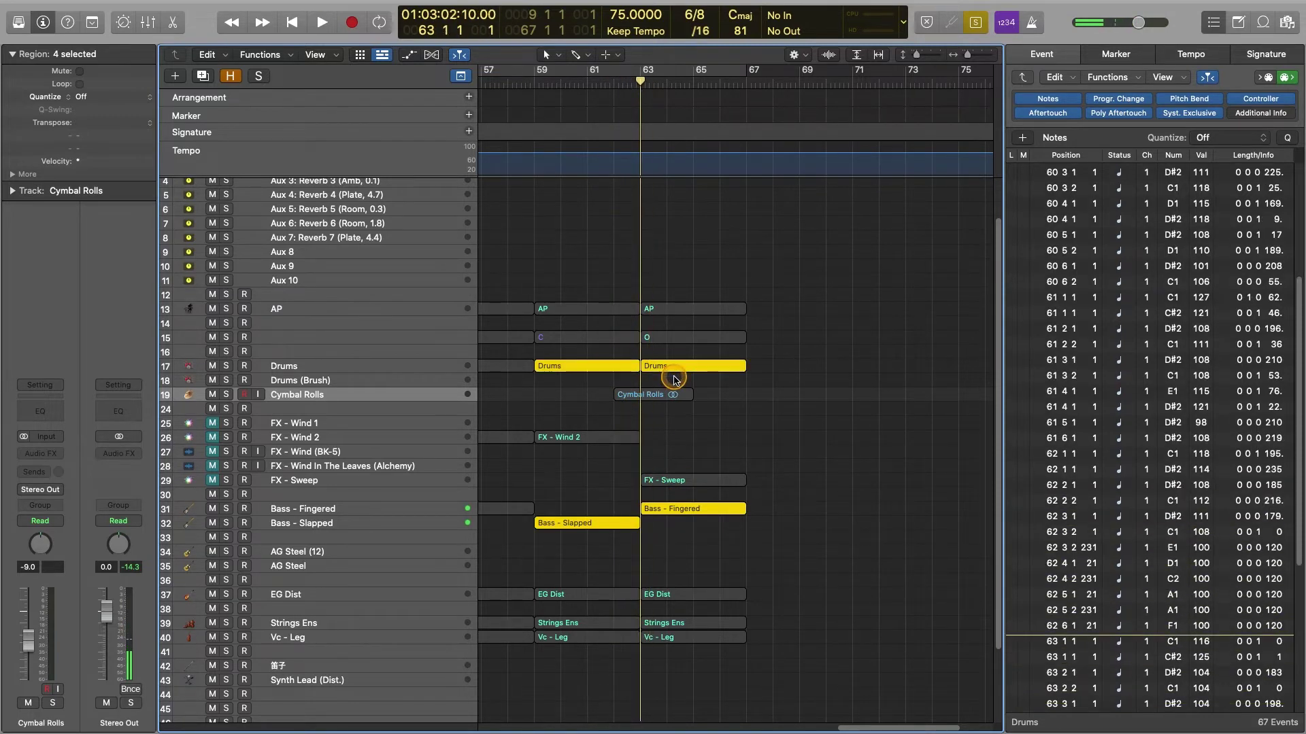
key("space")
key("p")
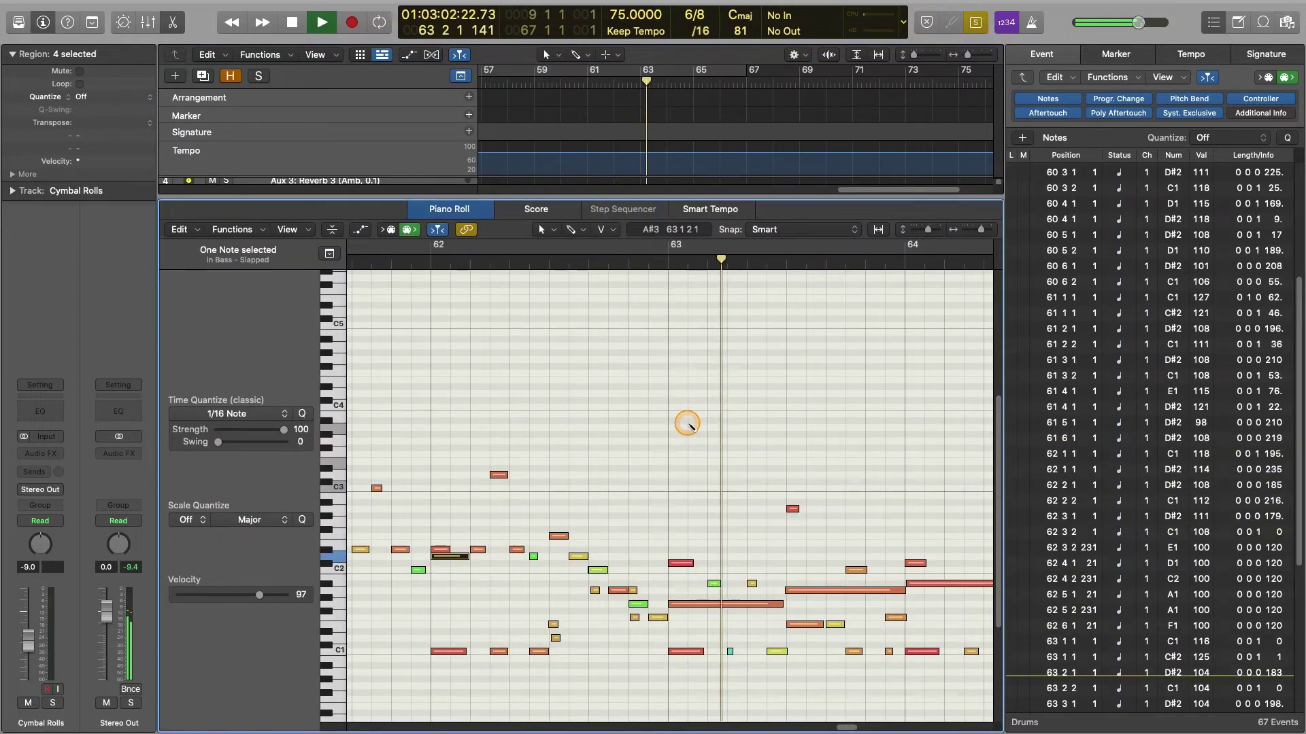
key("p")
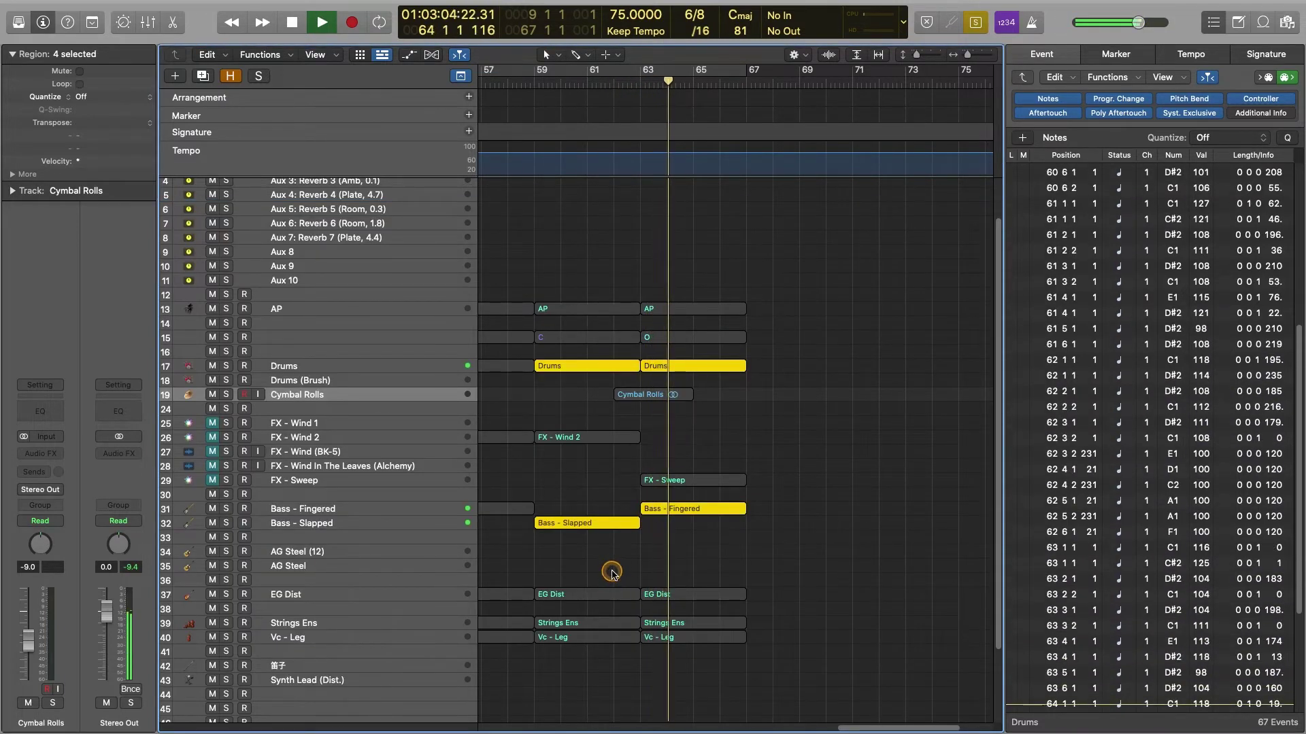
Step: Inspect the notes of the two EG Dist regions around bar 63 in the Piano Roll and play bar 62 without solo
left_click_drag(611, 573, 667, 600)
key("p")
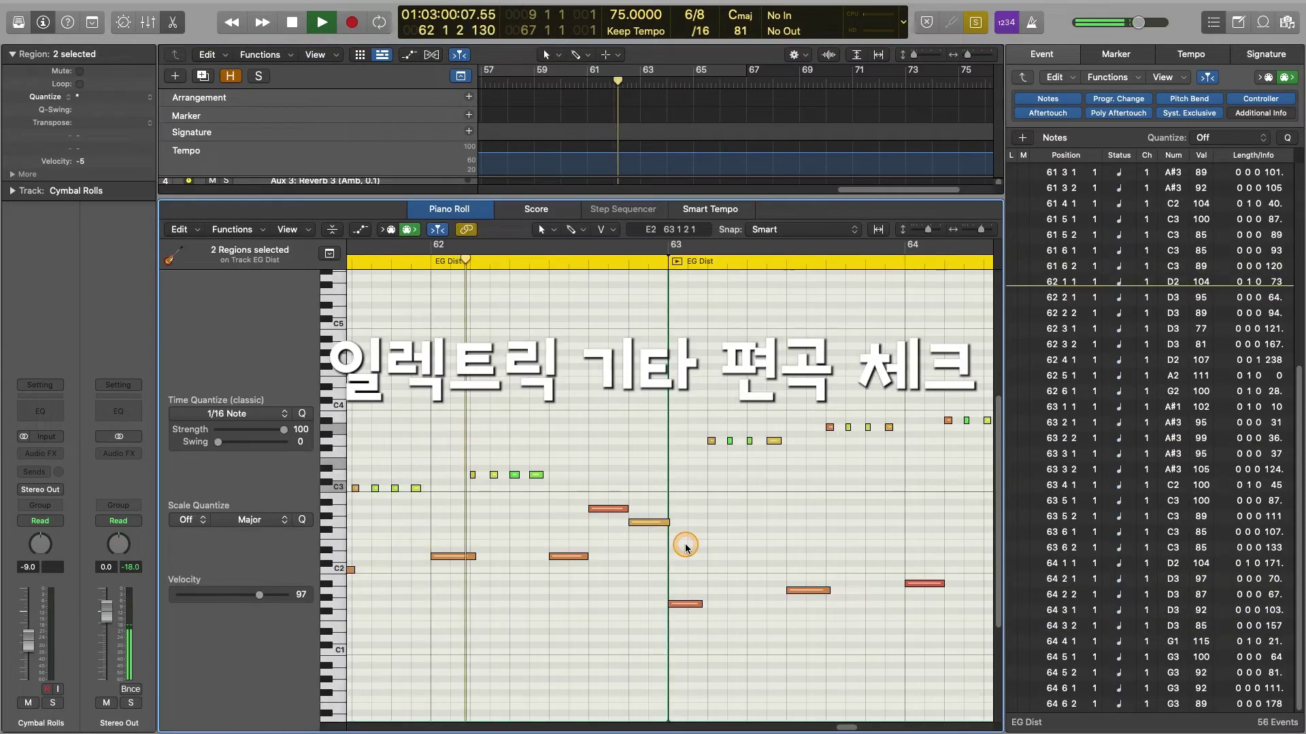
key("ctrl+s")
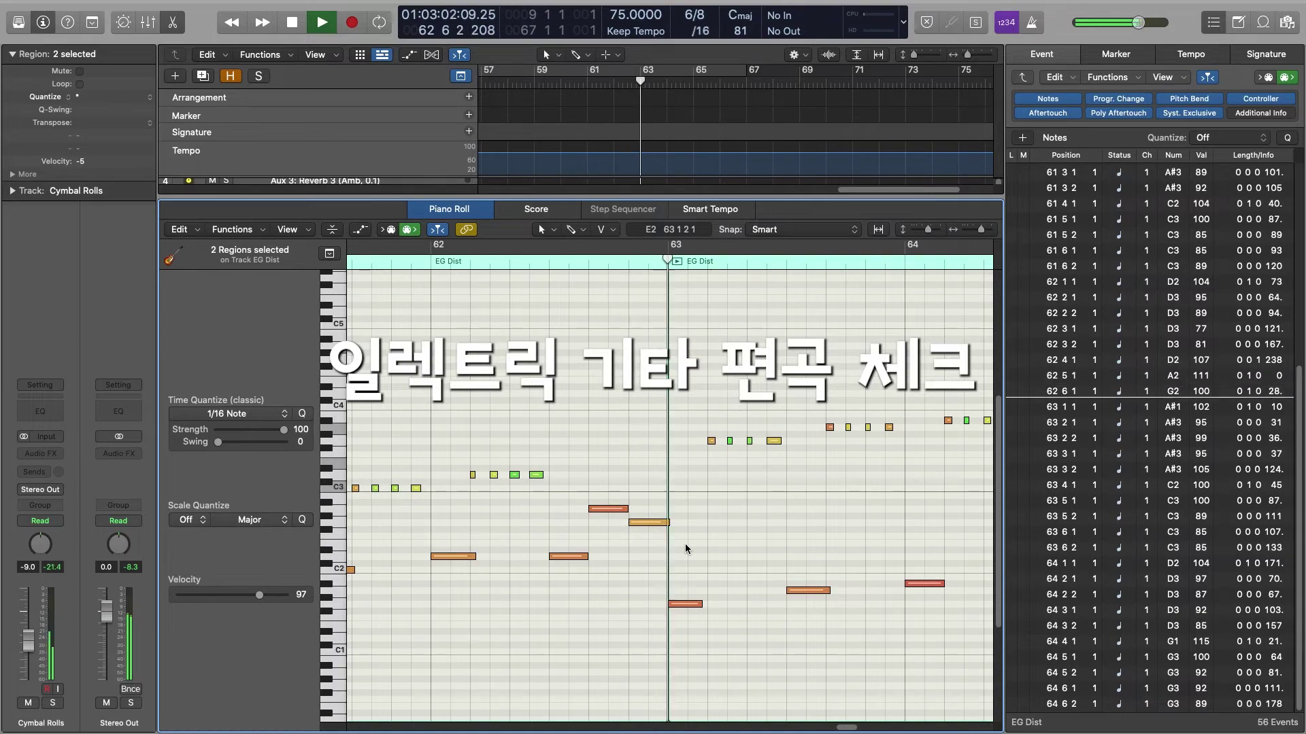
key("space")
Step: Open the EG Dist region ending at bar 63 for note editing and raise its long D2 in bar 62 to F2
left_click(610, 531)
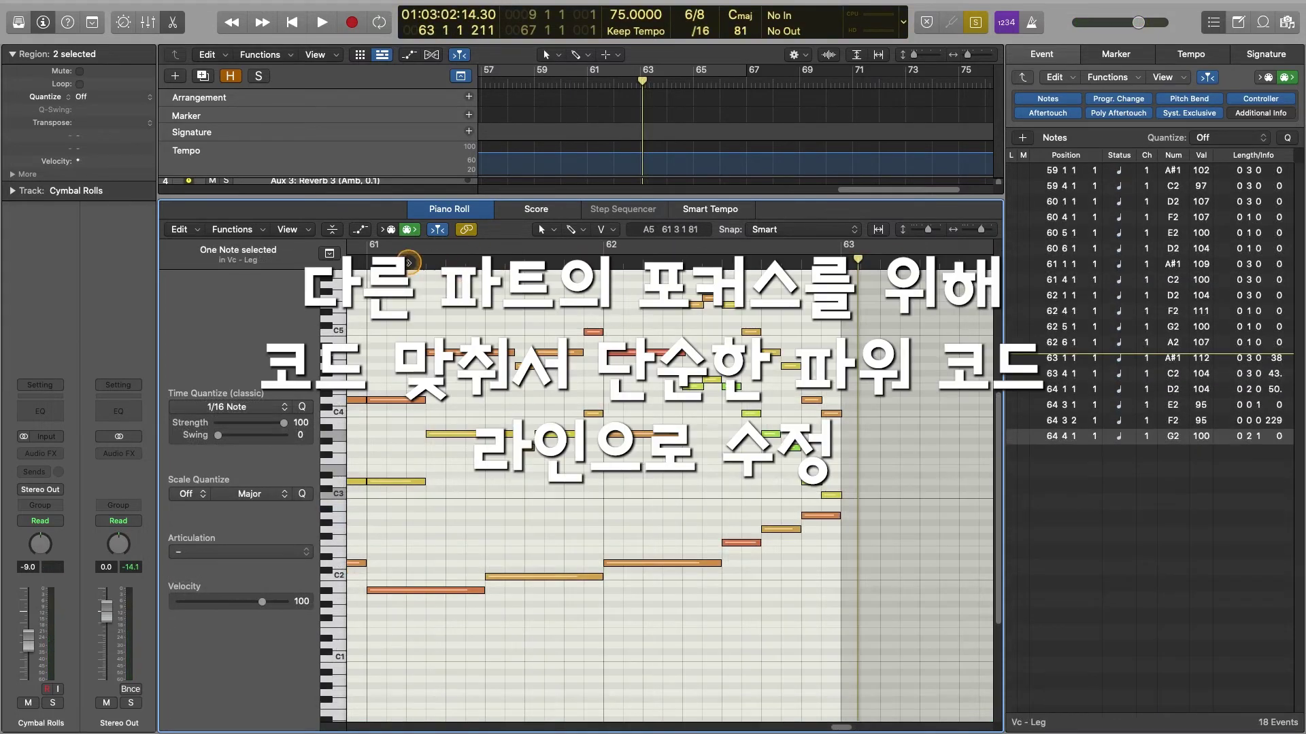
key("p")
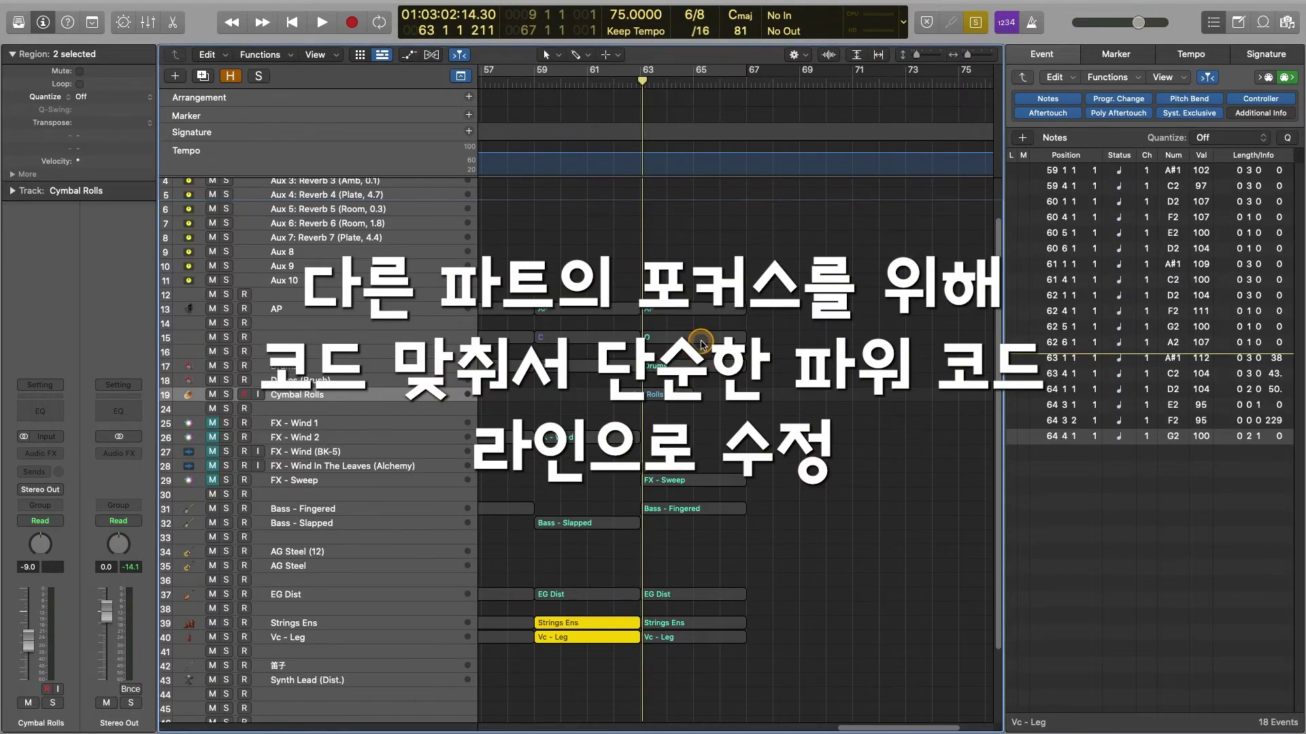
left_click(620, 593)
key("p")
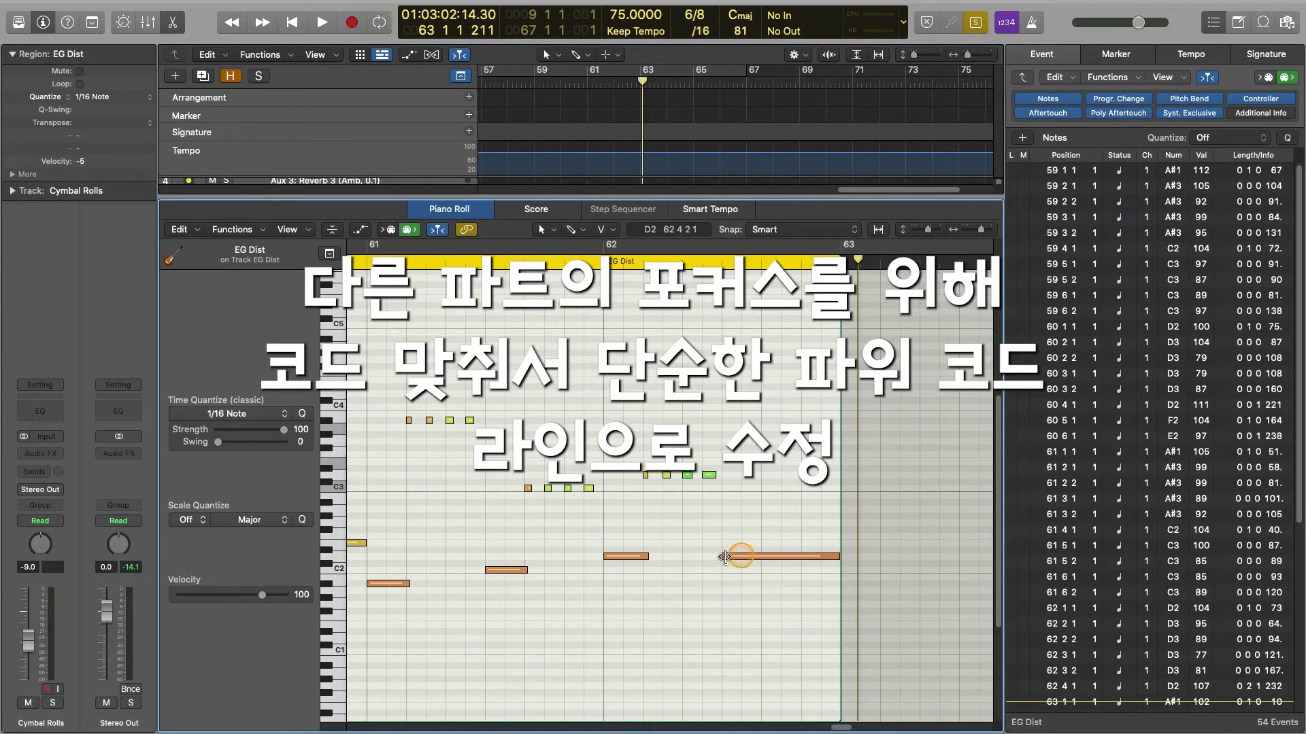
left_click_drag(764, 558, 765, 541)
Step: Transpose the long EG Dist note in bar 62 down an octave to F1 and play the guitar line soloed
key("space")
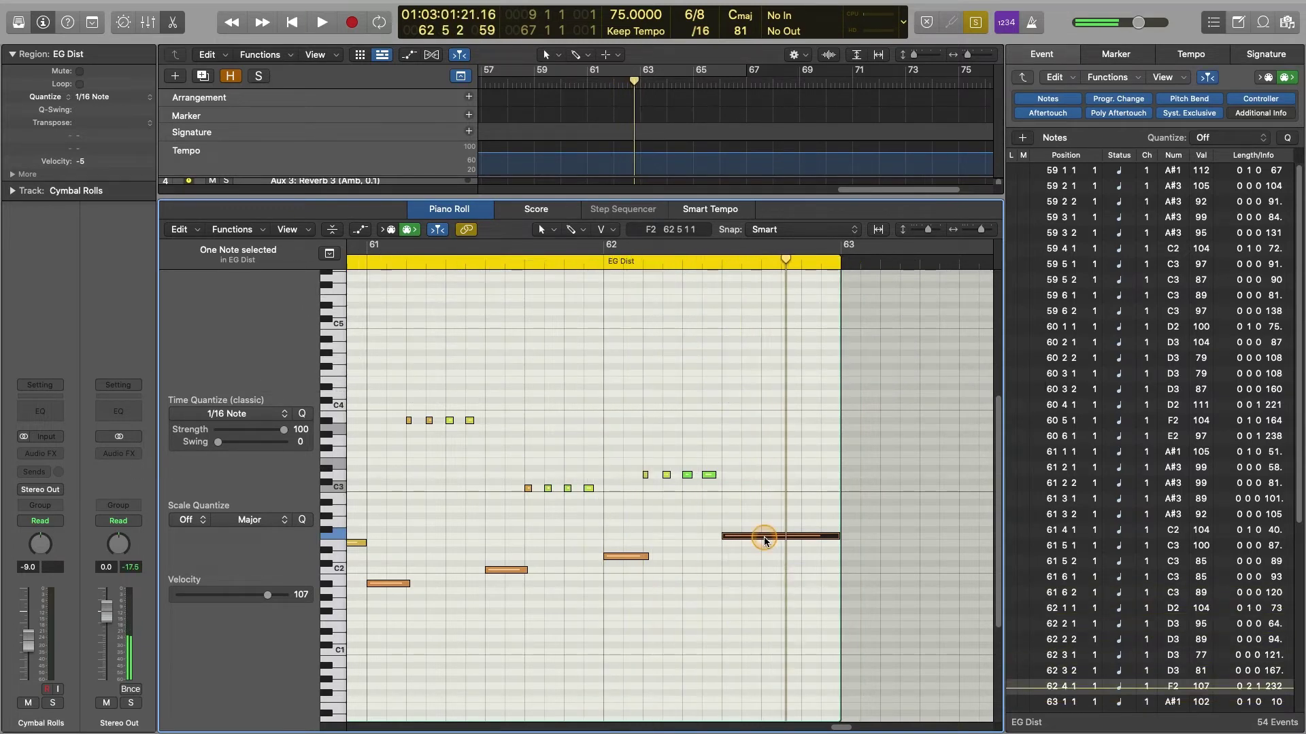
key("shift+alt+Down")
key("space")
key("space")
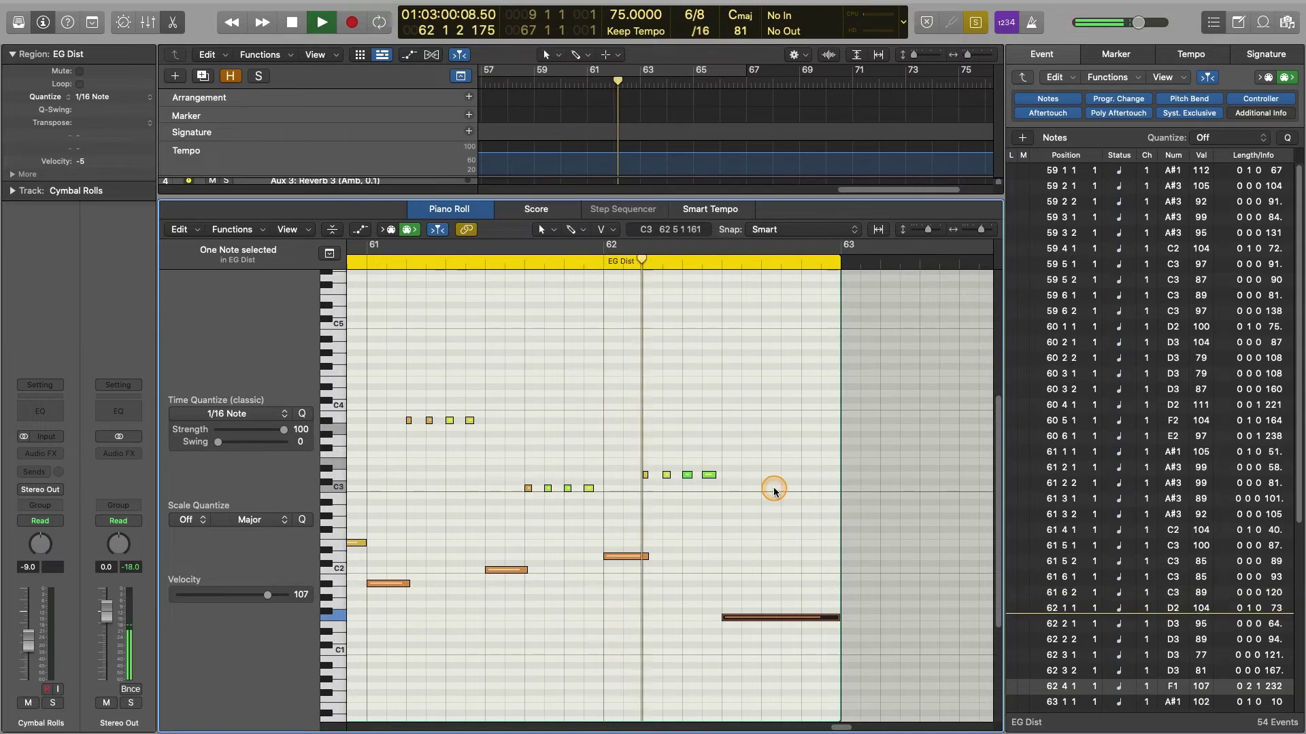
key("p")
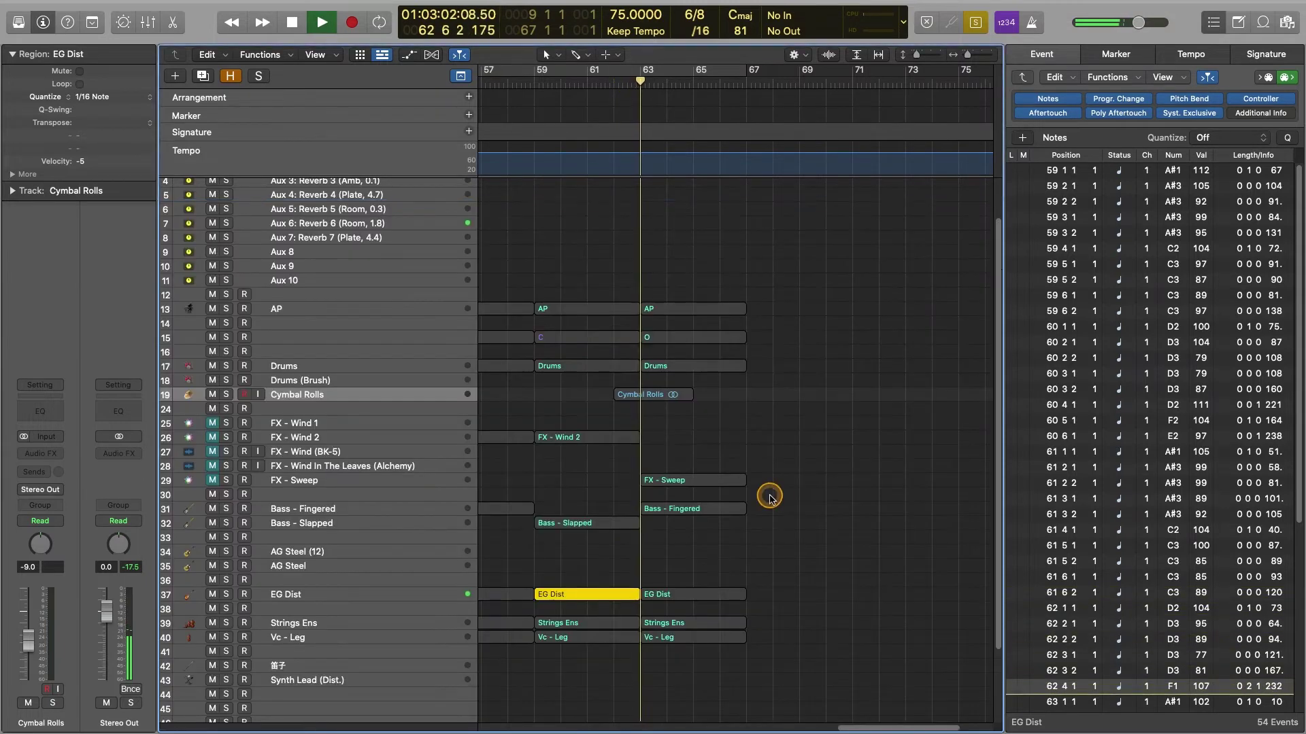
Step: Add the Bass - Slapped and Drums regions ending at bar 63 to the soloed EG Dist region and play them
key("space")
left_click(590, 523, "shift")
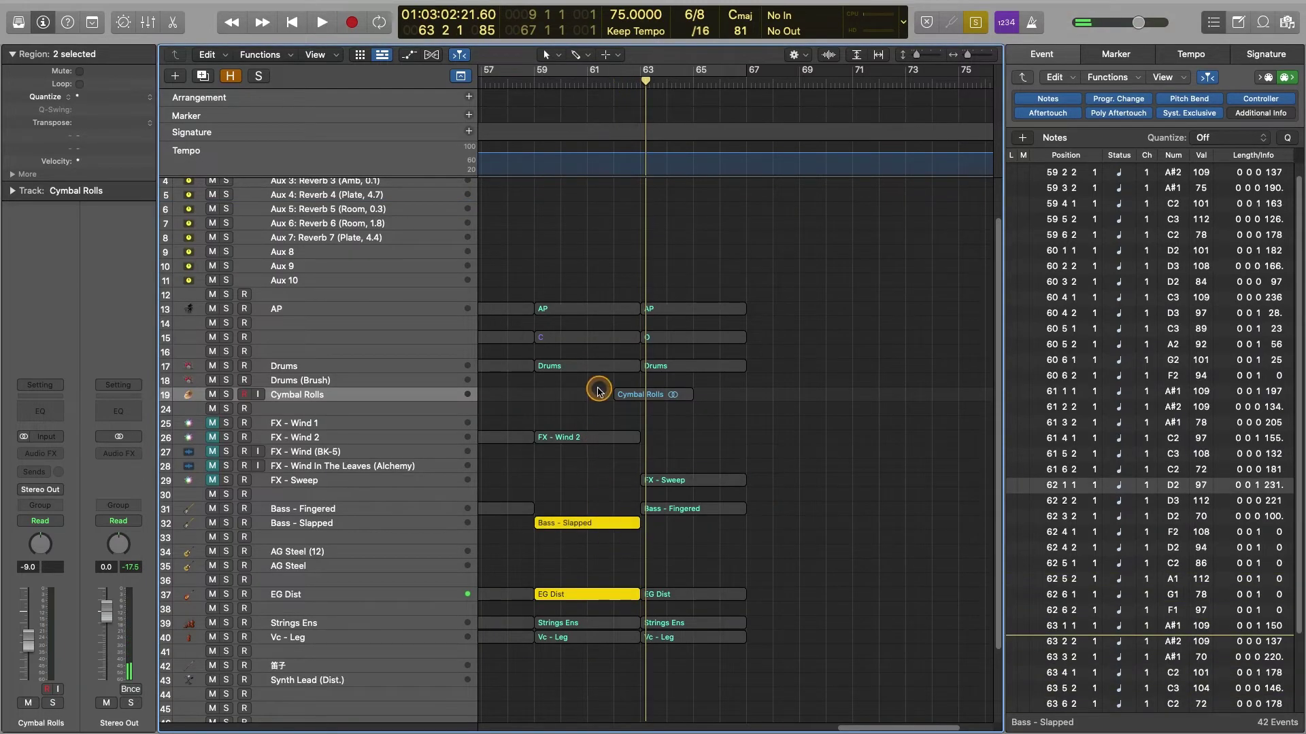
left_click(596, 368, "shift")
key("space")
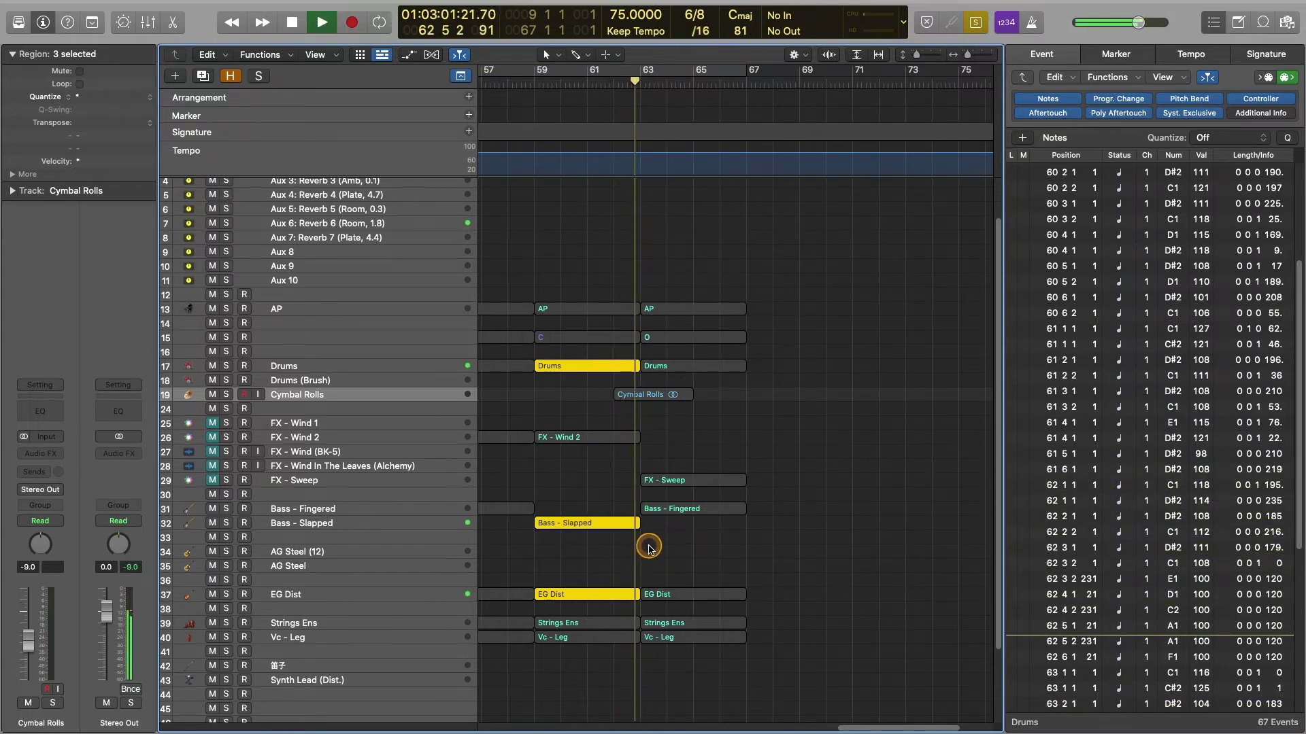
key("space")
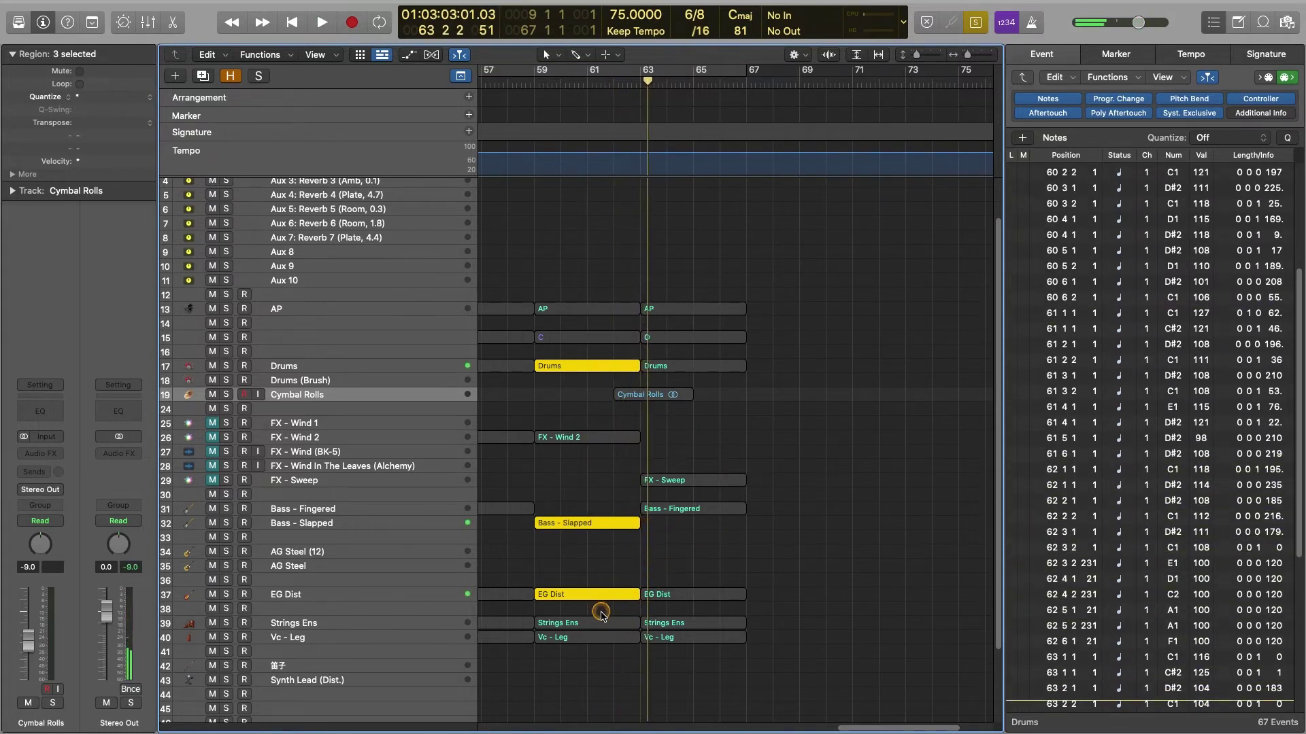
Step: Add the Strings Ens and Vc - Leg regions ending at bar 63 to the solo and play the strings line toward the transition
left_click_drag(601, 614, 601, 649)
key("comma")
key("comma")
key("comma")
key("space")
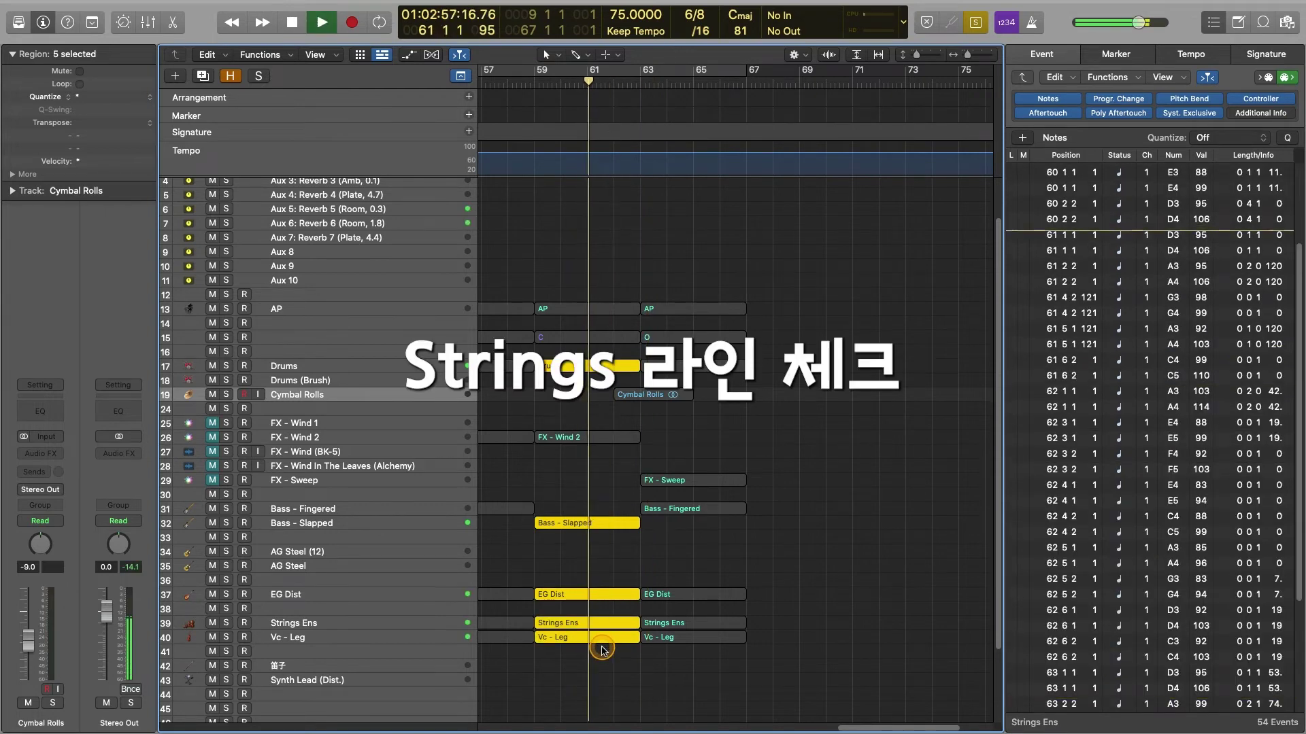
key("z")
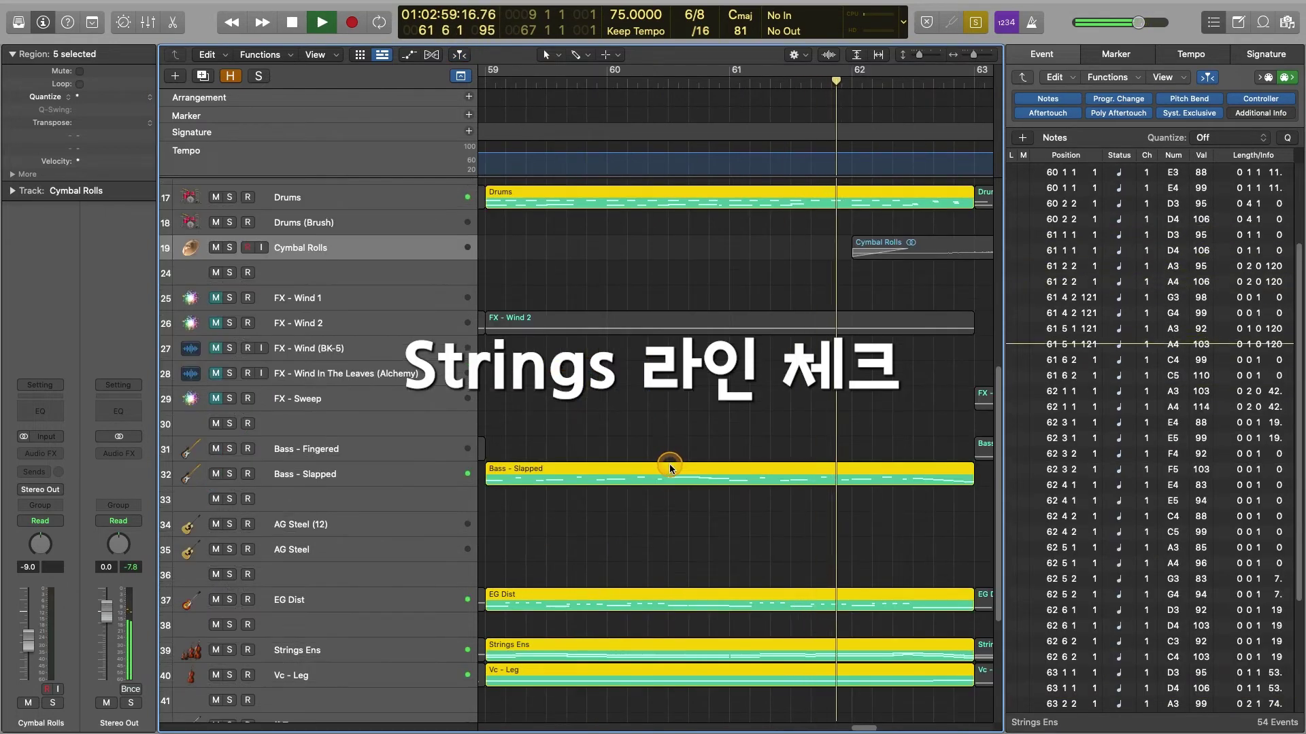
key("z")
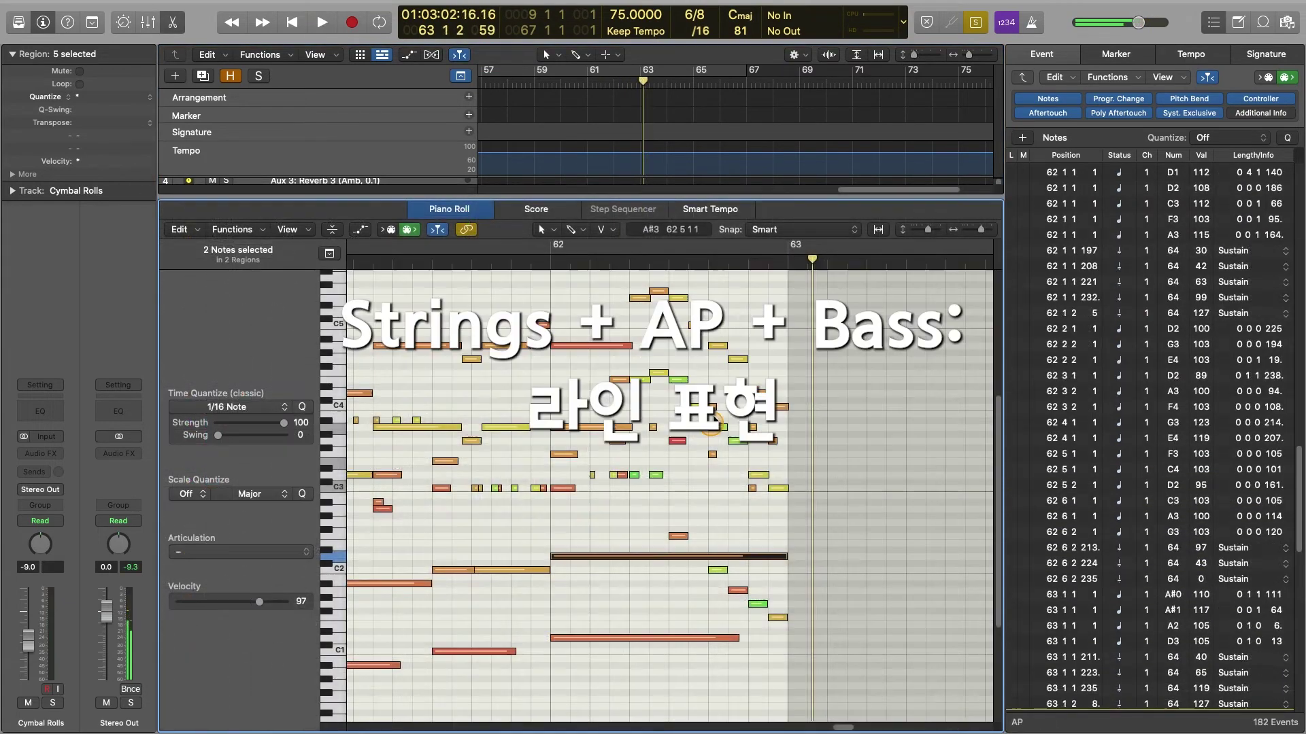
Step: Compare the strings, piano and slapped bass notes in bar 62, and close the Piano Roll
left_click(739, 315)
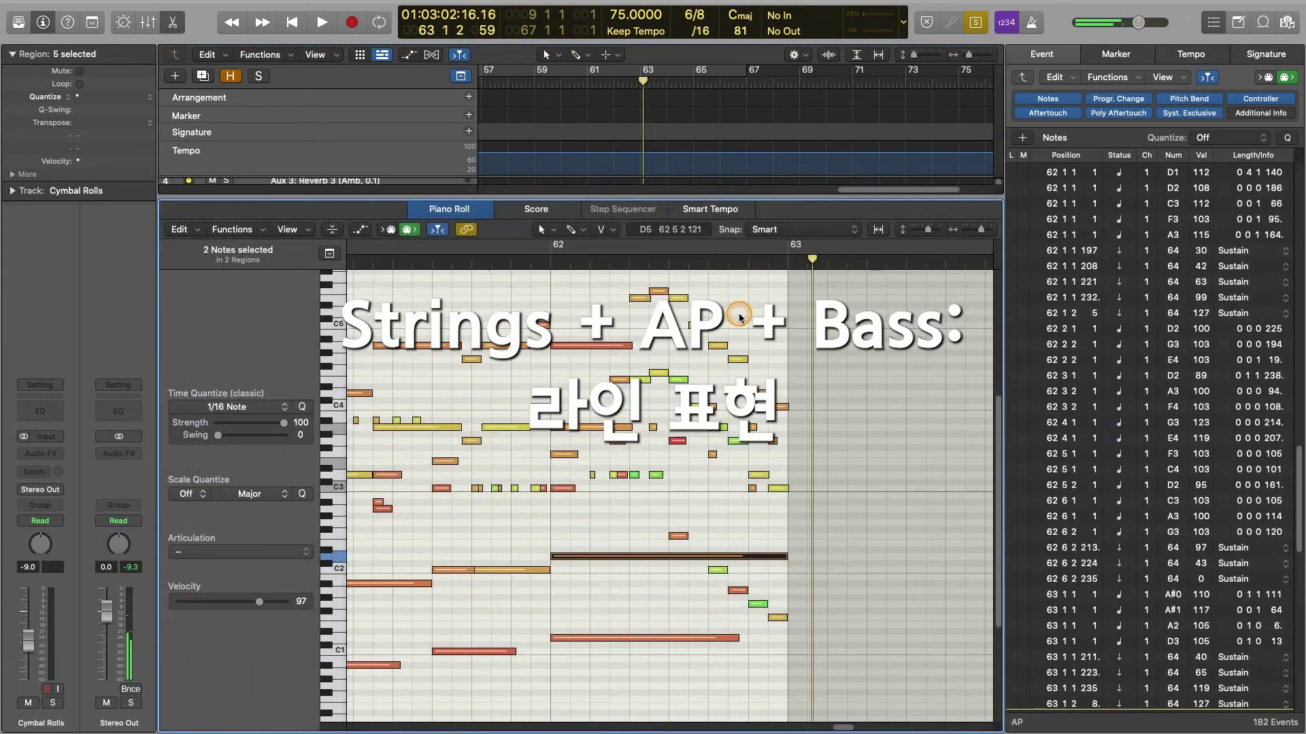
left_click(750, 358)
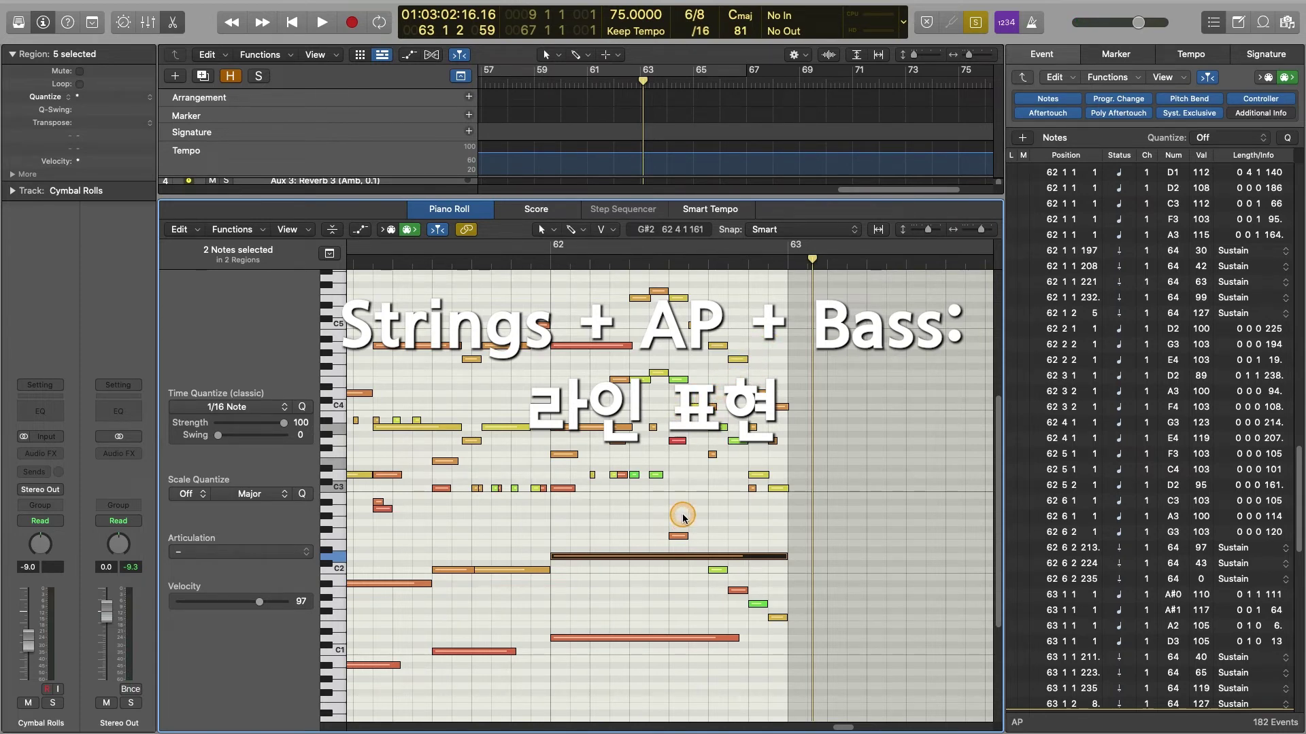
key("p")
left_click(604, 470)
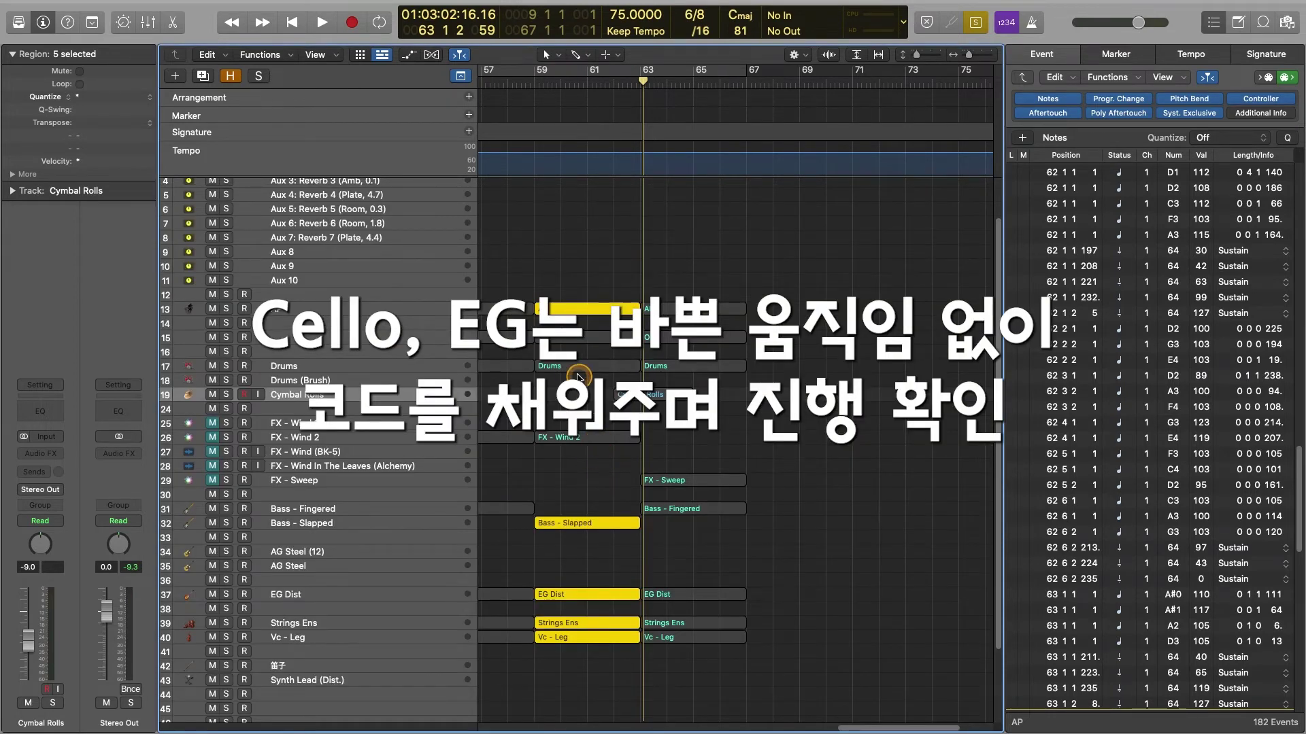
Step: Turn off solo, hide the Event List and play the full arrangement from about bar 59 into the outro
left_click(582, 371)
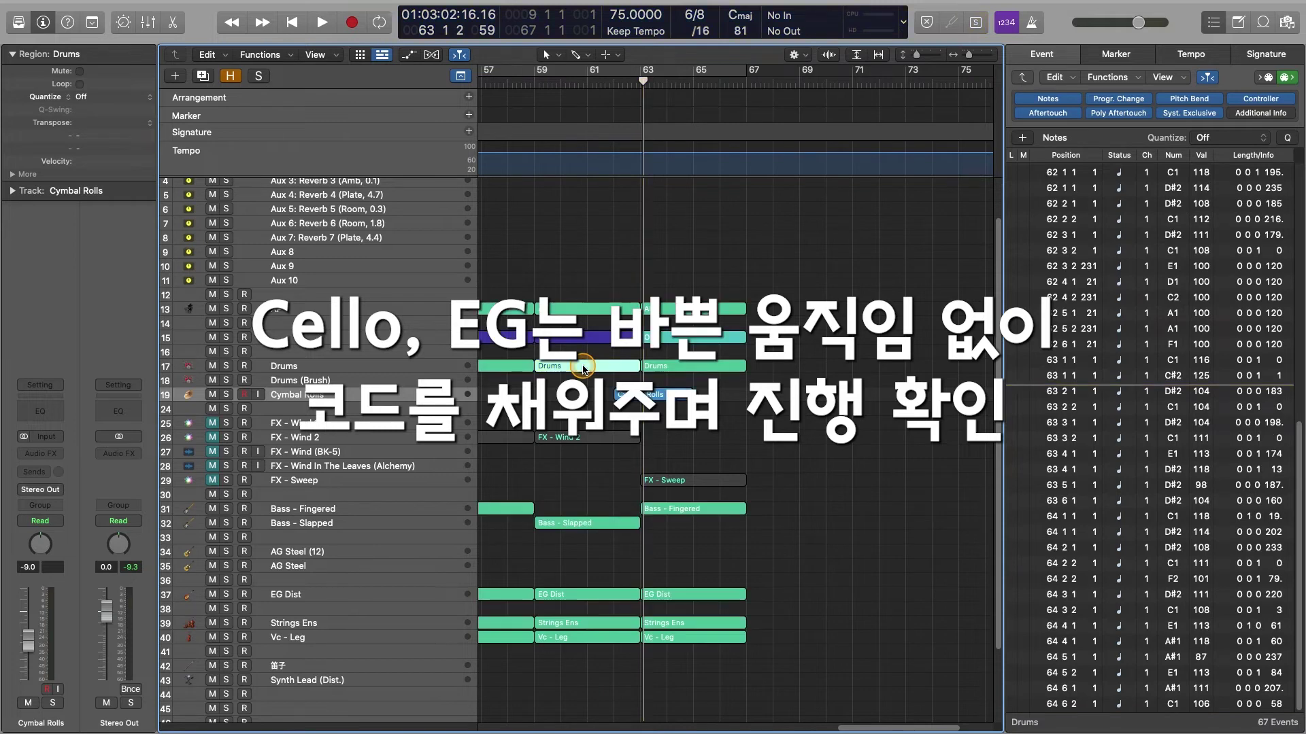
key("comma")
key("comma")
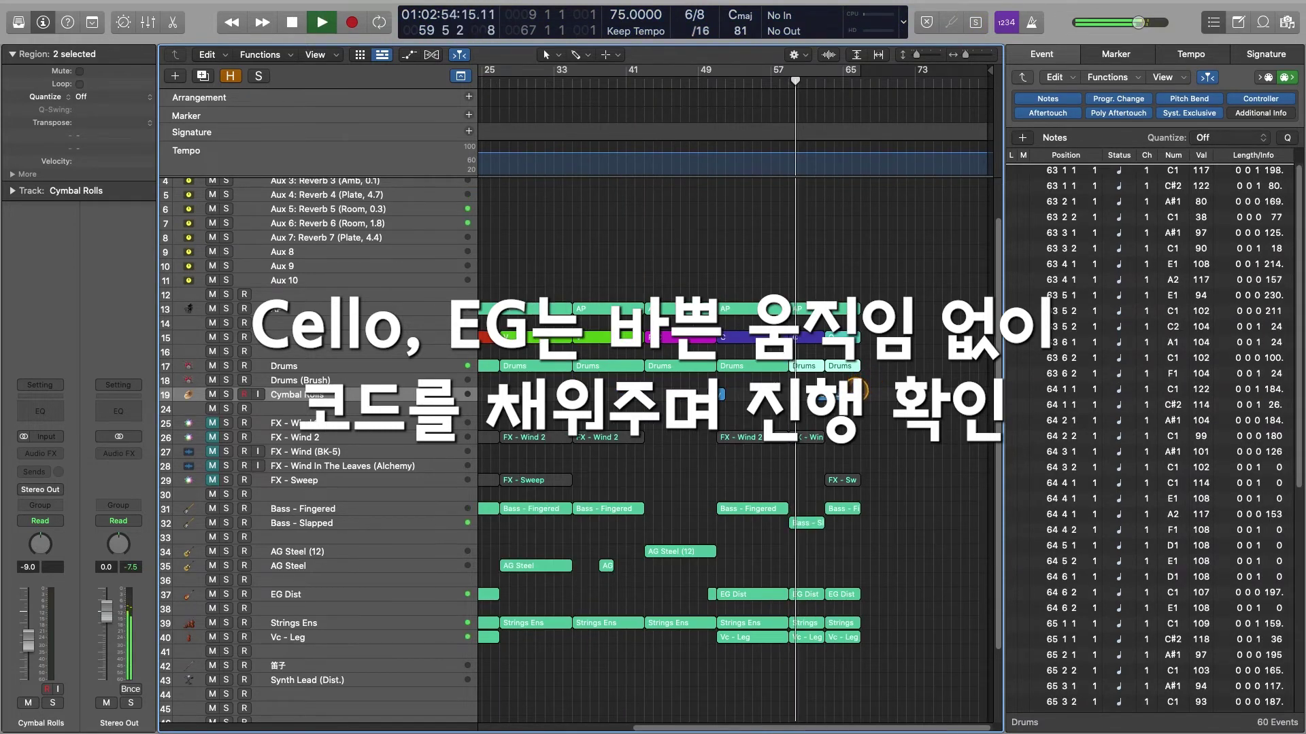
key("d")
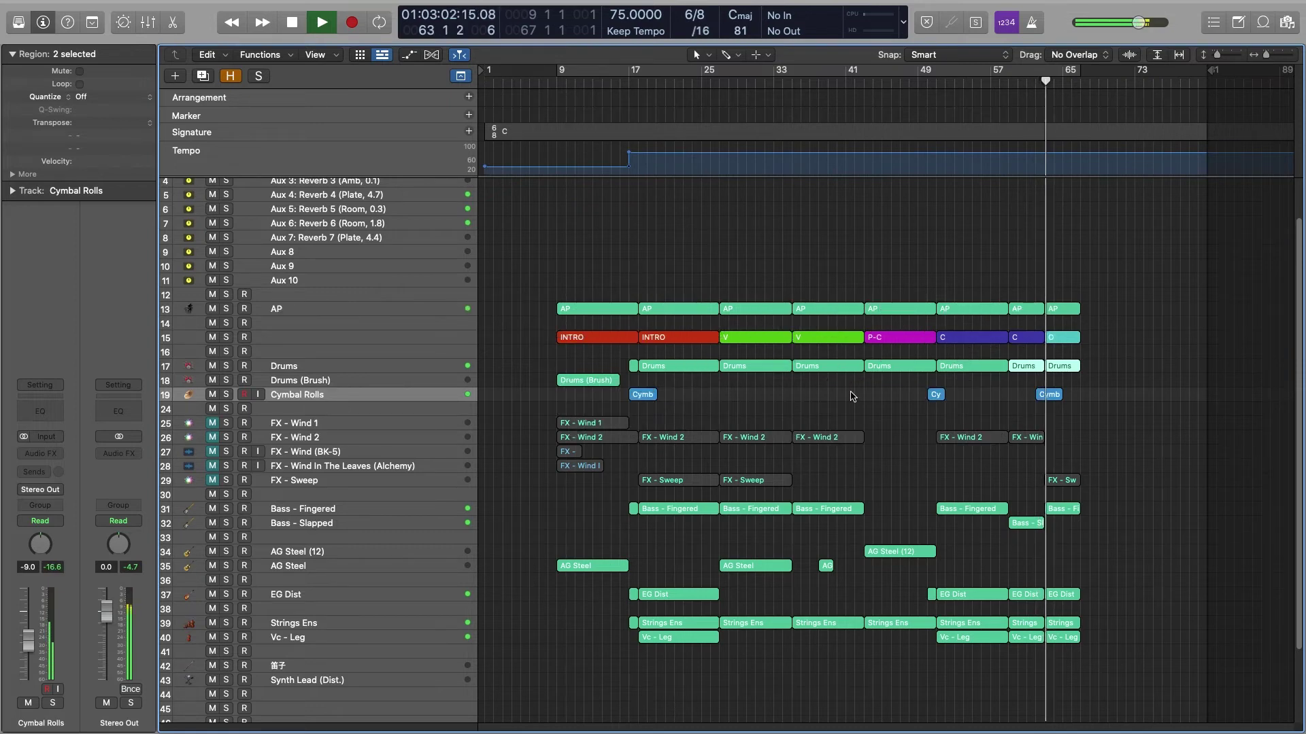
key("space")
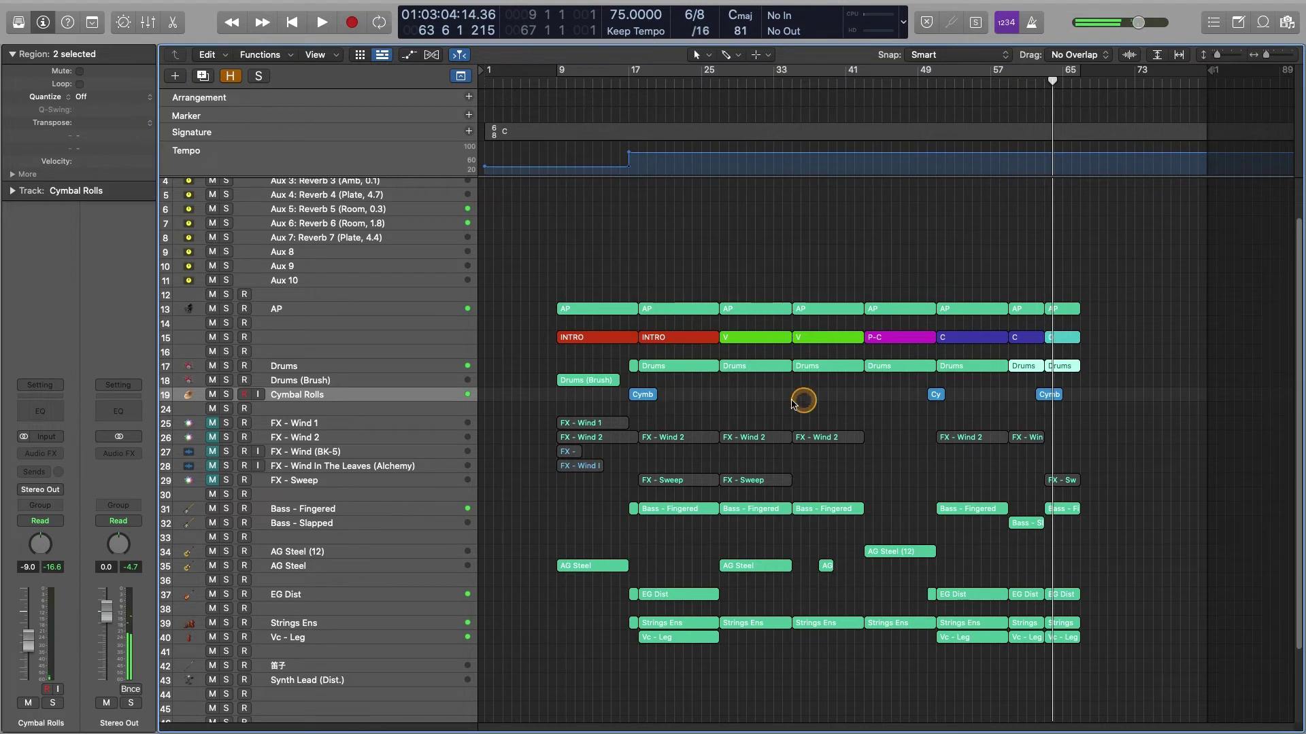
Step: Unmute the FX - Wind 1, FX - Wind 2 and FX - Sweep tracks and move the playhead back to the sweep
left_click(411, 426)
left_click(367, 442, "shift")
key("m")
left_click(368, 480)
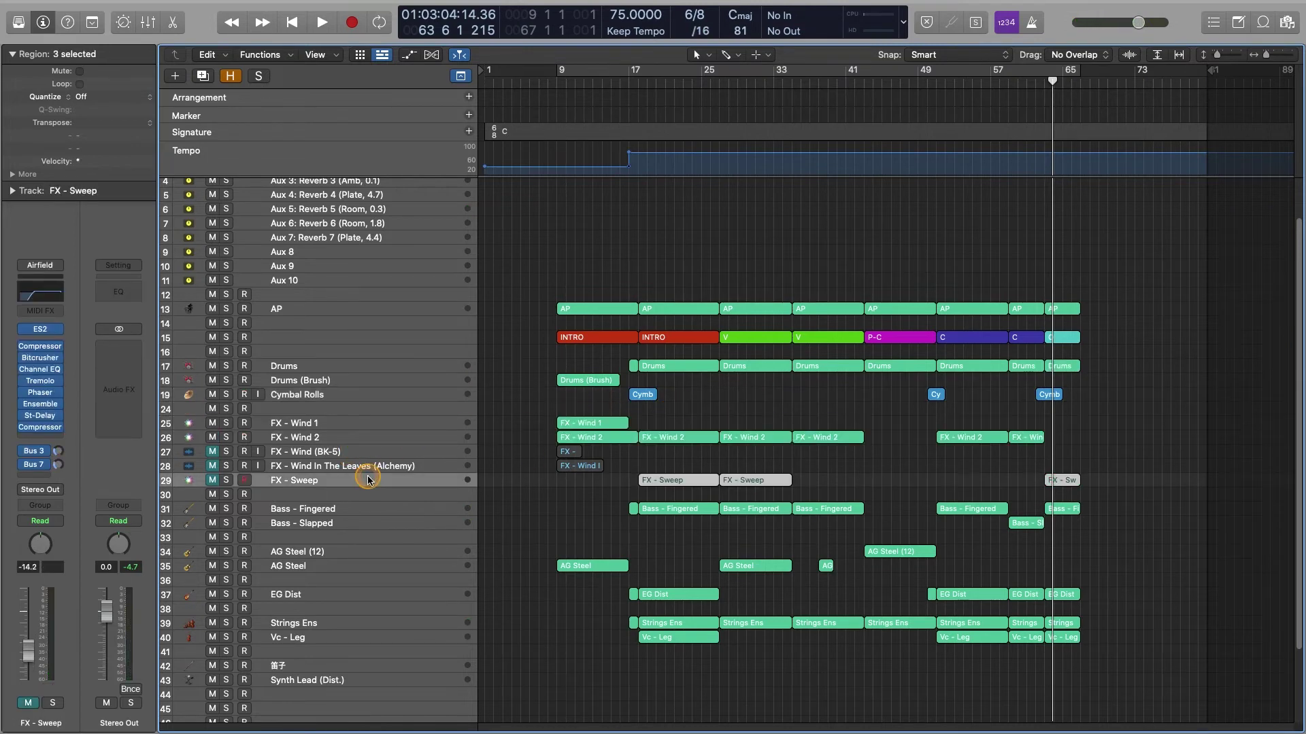
key("m")
key("shift+Return")
Step: Assign the multicoloured burst icon from Sound Effects to the FX - Wind (BK-5) and FX - Wind In The Leaves (Alchemy) tracks
left_click(403, 454)
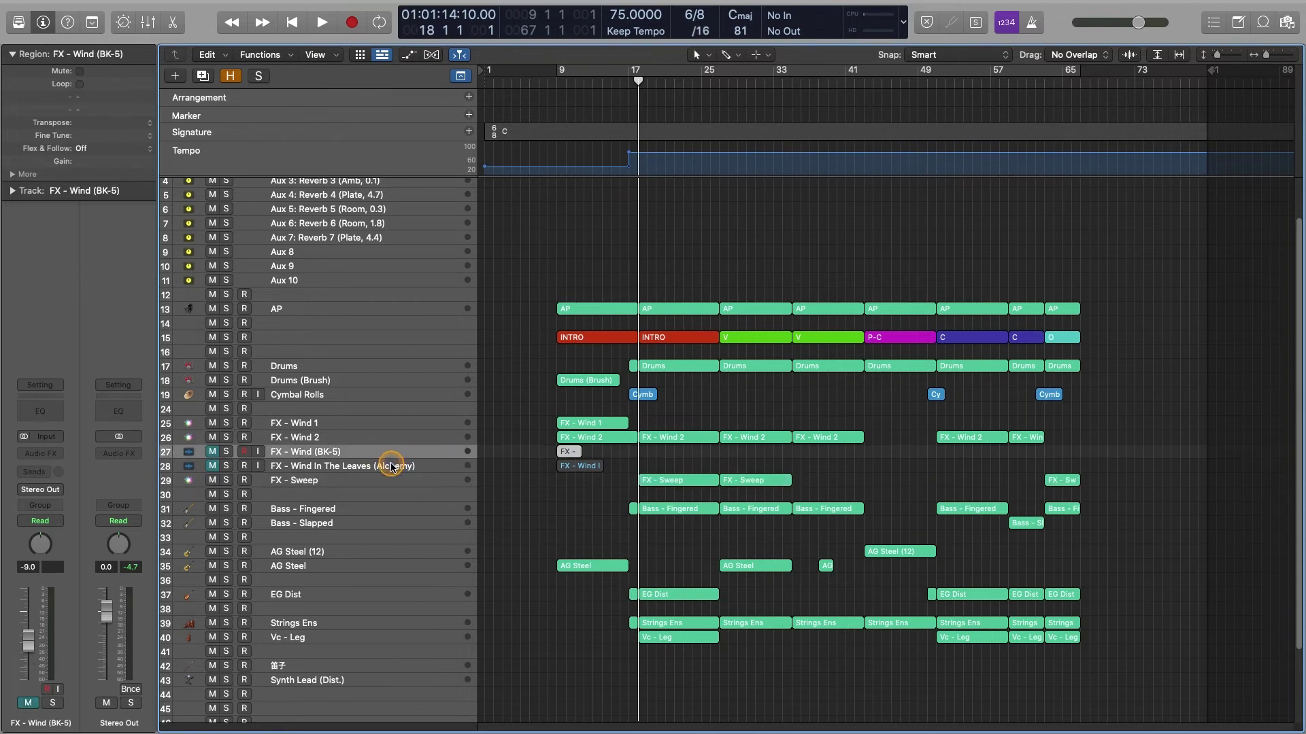
left_click(395, 466, "shift")
key("shift+Return")
key("z")
key("z")
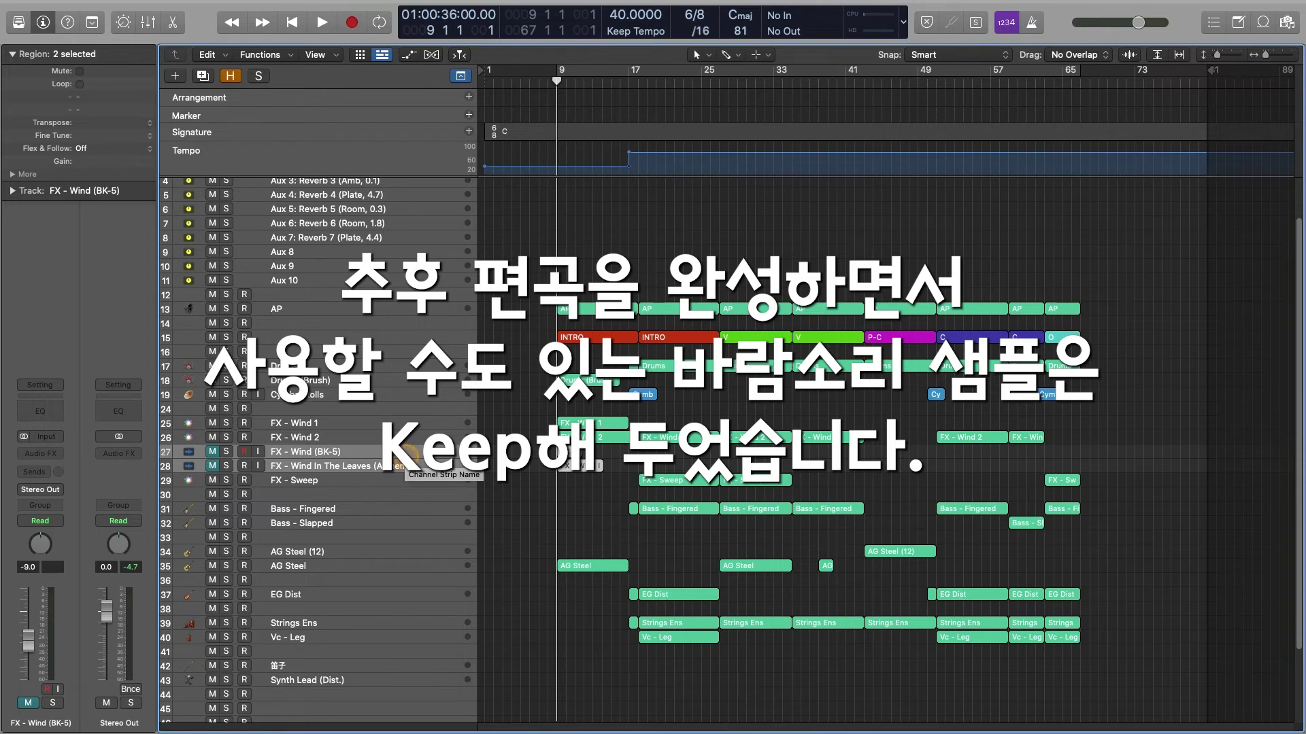
left_click(176, 467)
left_click(262, 503)
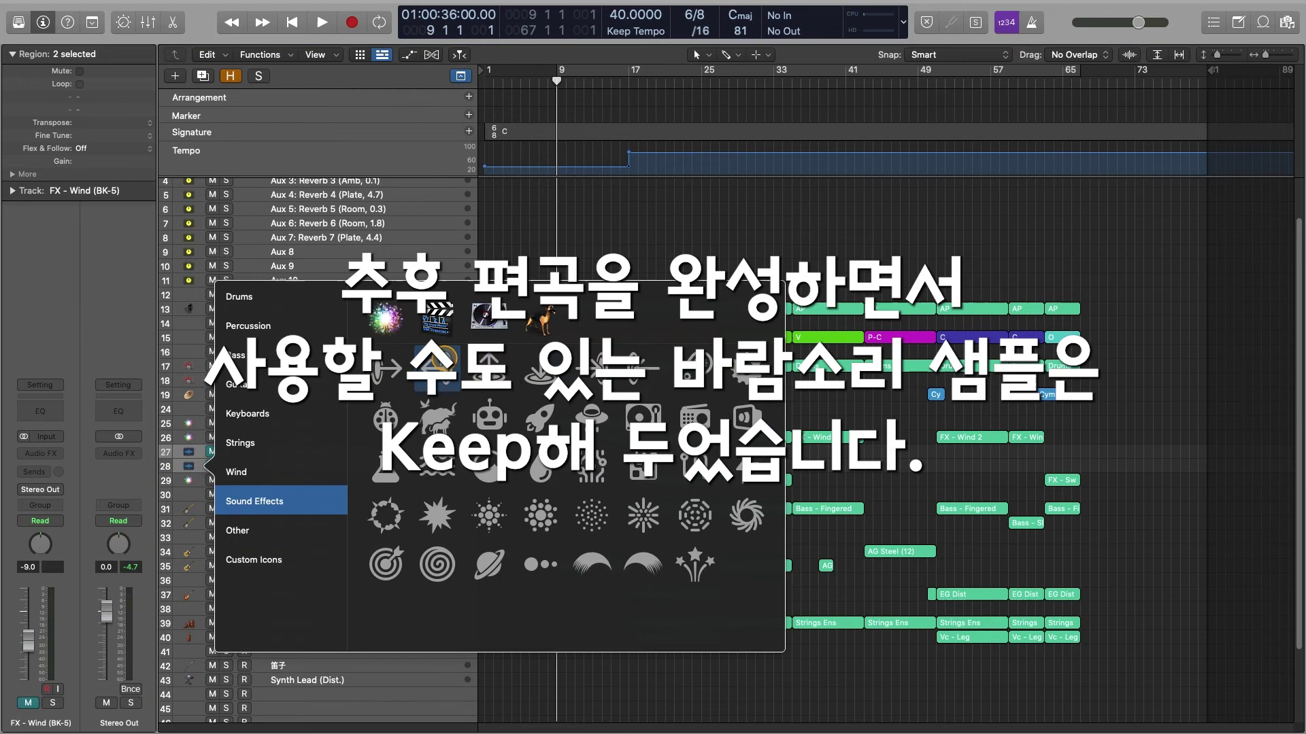
left_click(399, 324)
Step: Select the drum and cymbal roll regions around bar 17 and play the full mix through the tempo increase
key("space")
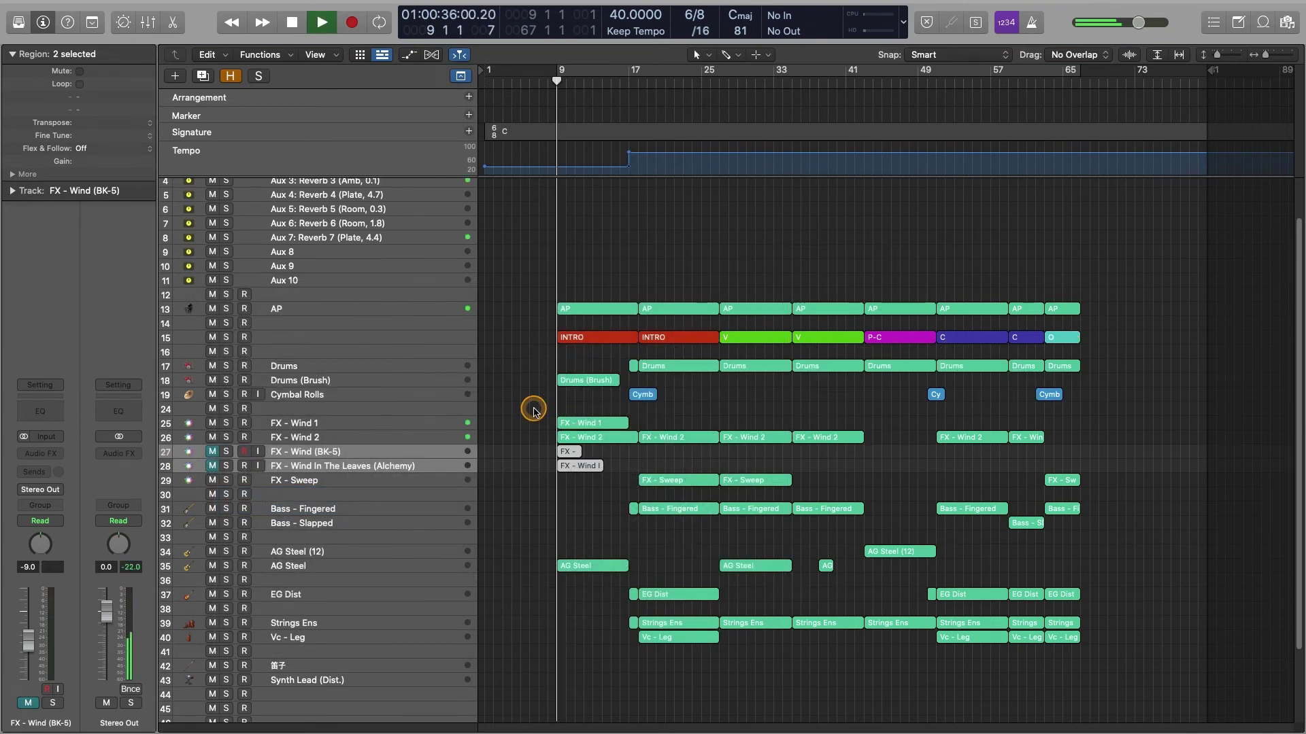
key("space")
left_click(628, 355)
left_click_drag(629, 355, 679, 402)
key("shift+space")
key("comma")
key("comma")
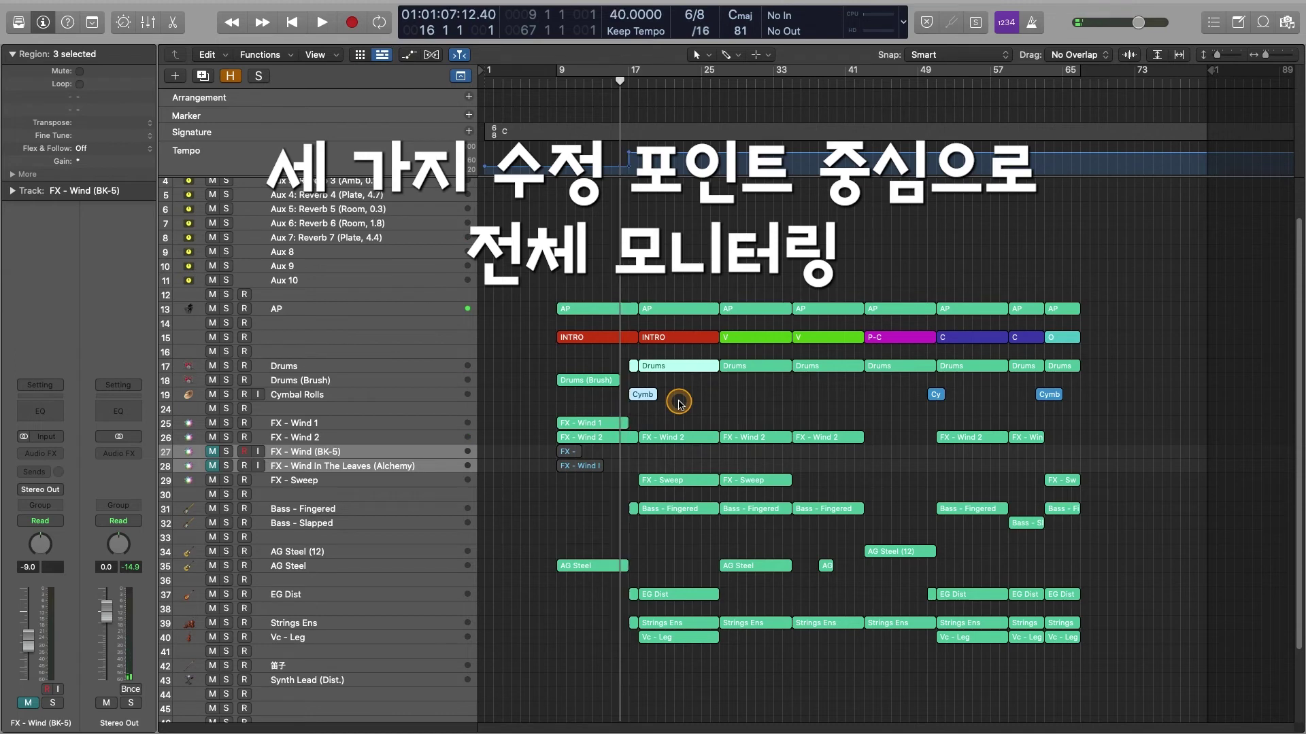
key("space")
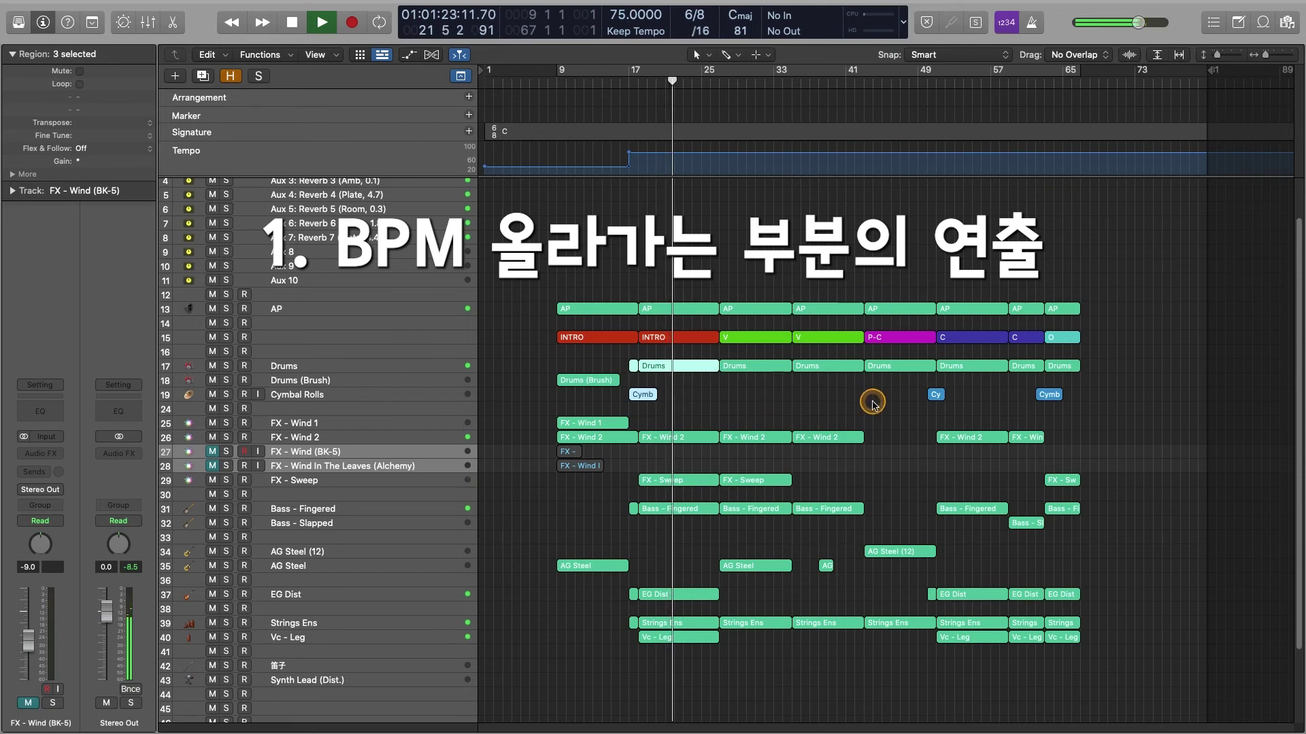
key("space")
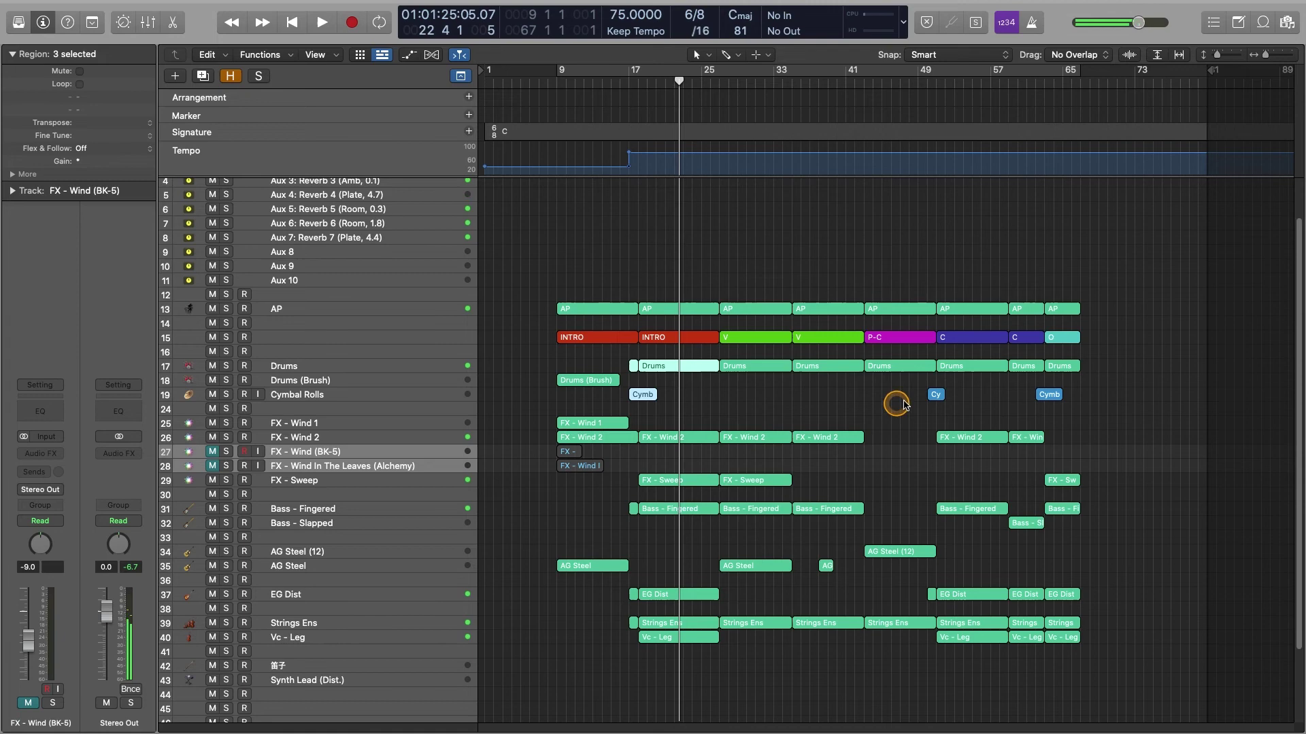
Step: Play the full mix from just before bar 51 through the transition into the first chorus section
left_click(976, 338)
key("comma")
key("comma")
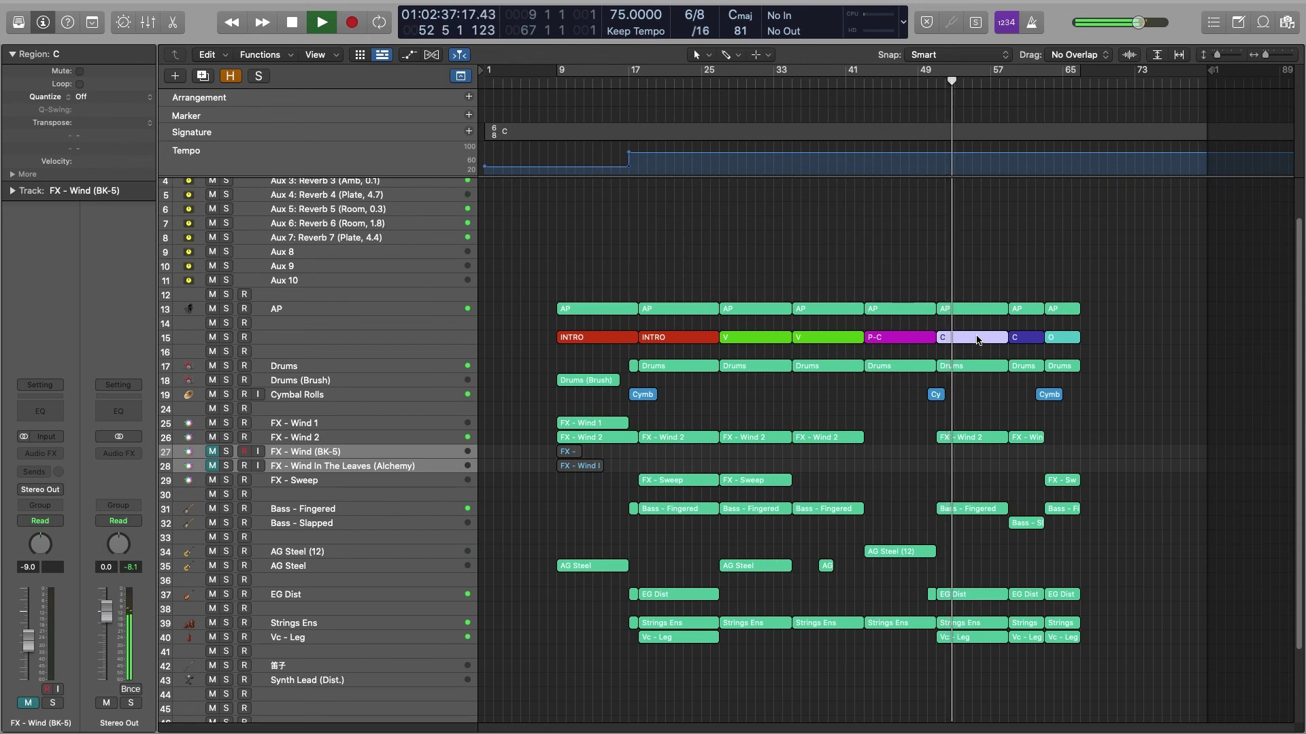
left_click(972, 340)
key("space")
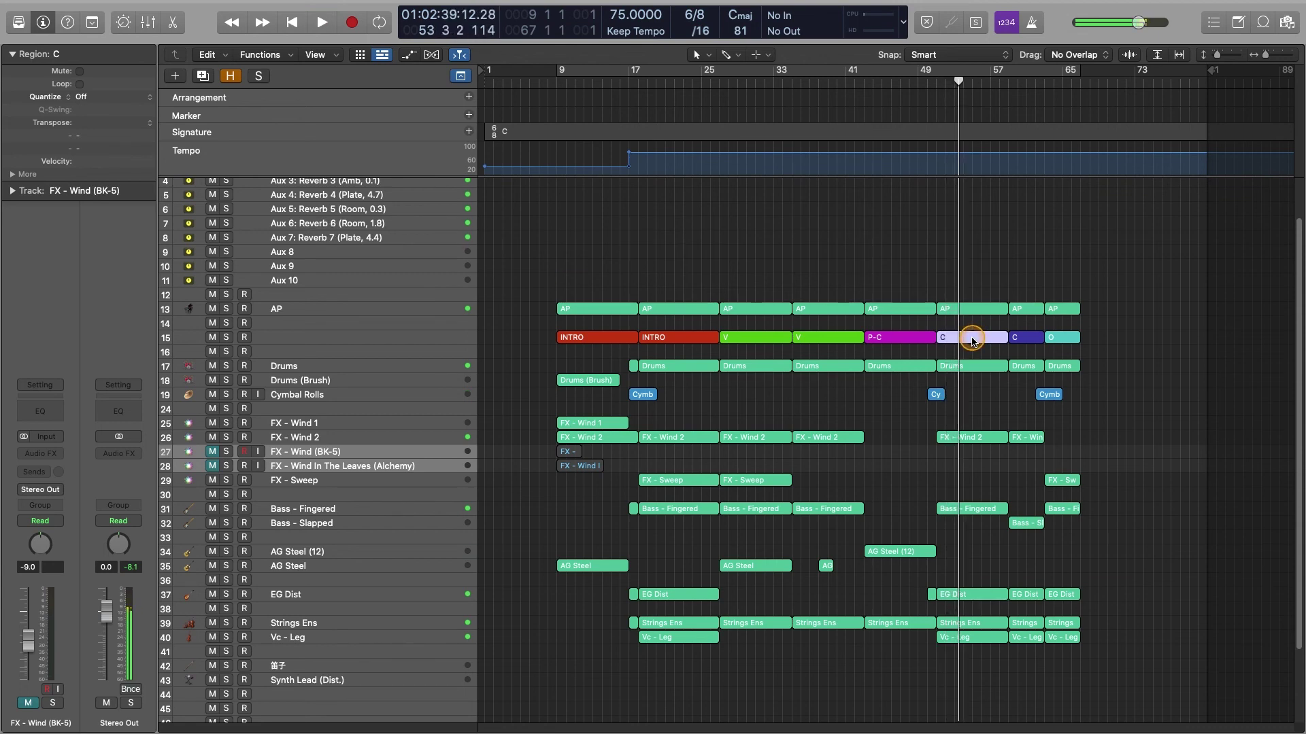
Step: Play the full mix from the end of the second chorus section into the outro, and select the FX - Sweep track
left_click(1031, 343)
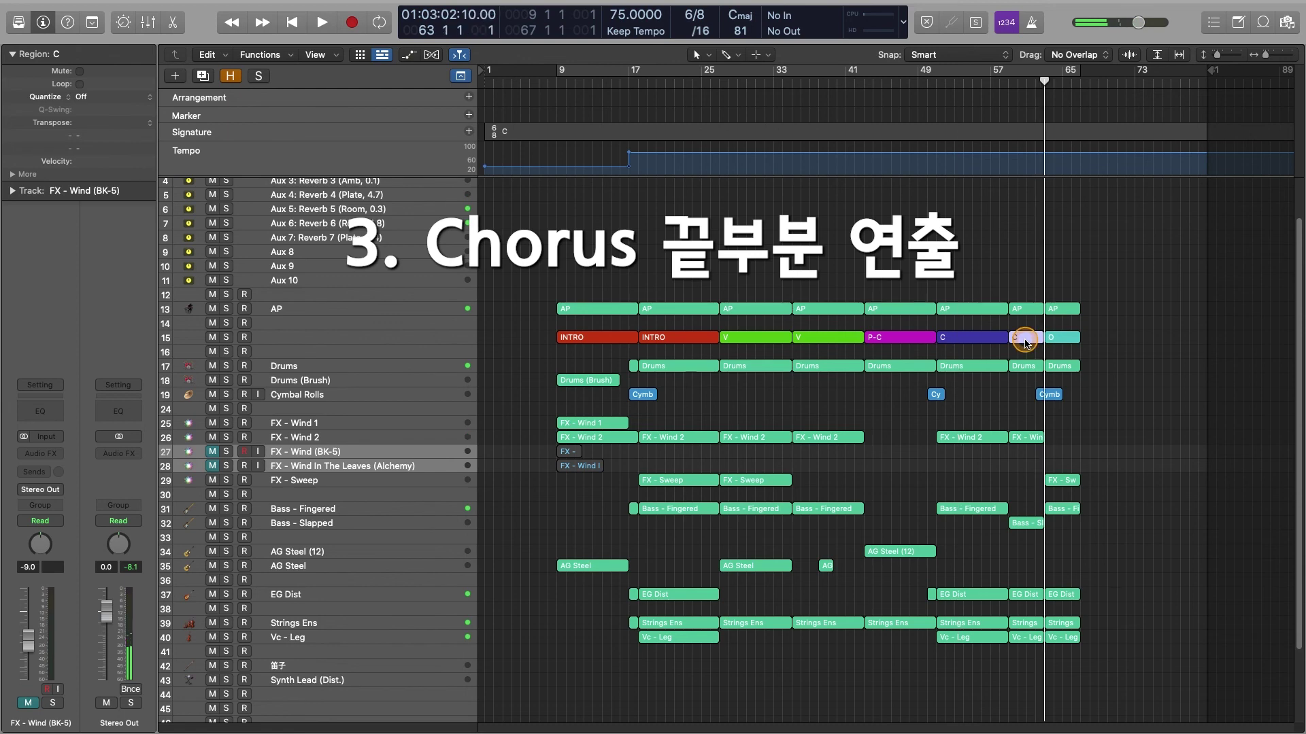
left_click(1027, 342)
key("space")
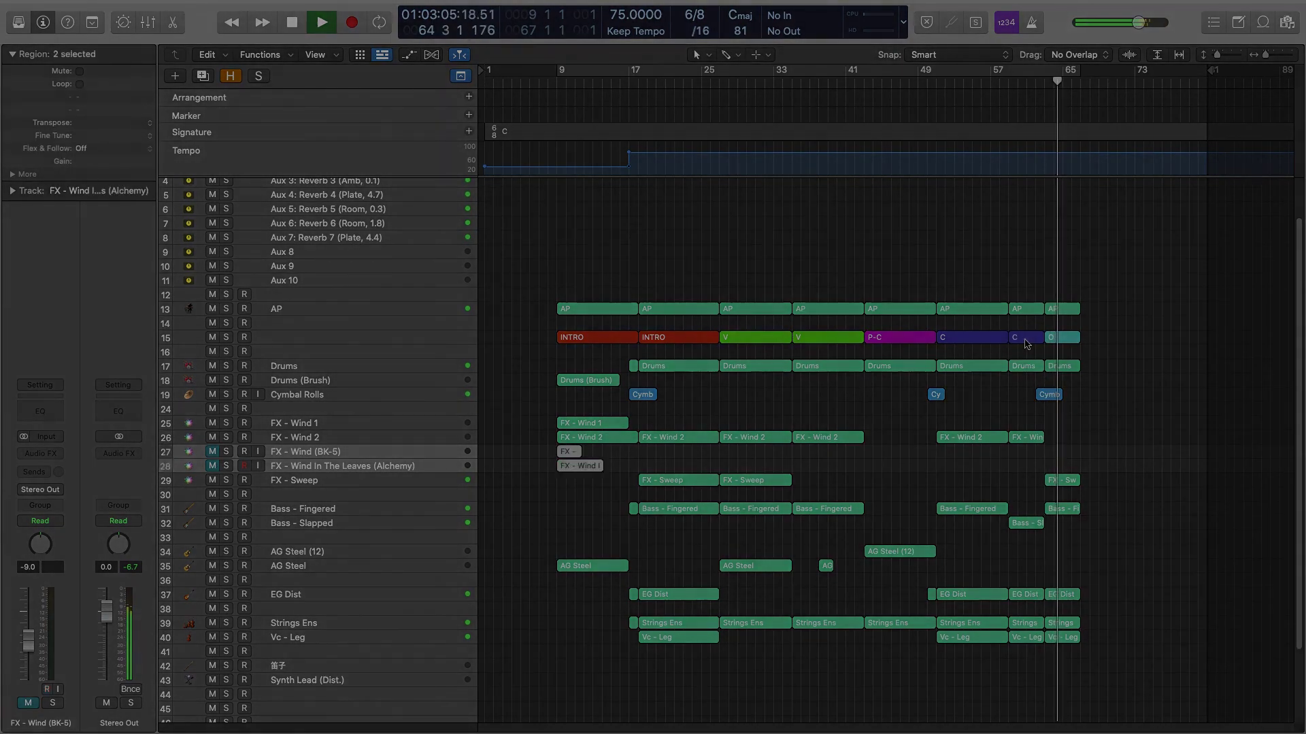
left_click(306, 480)
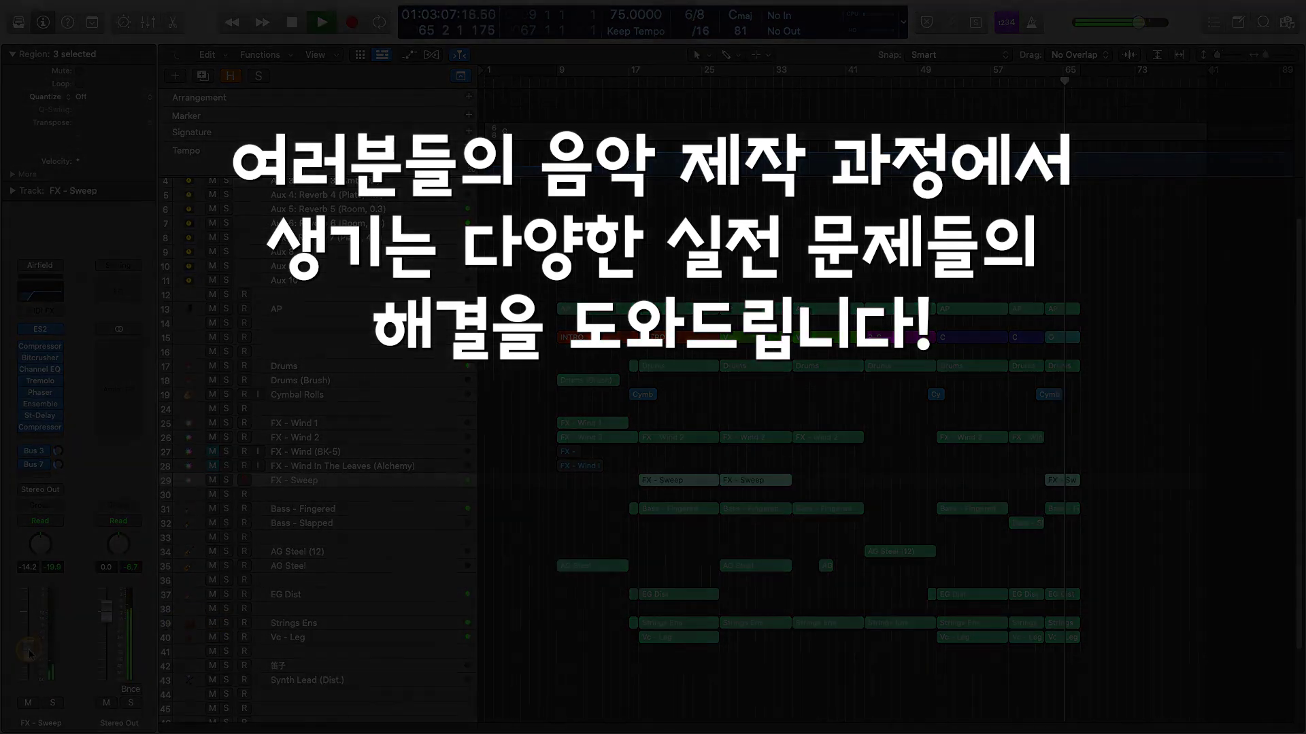